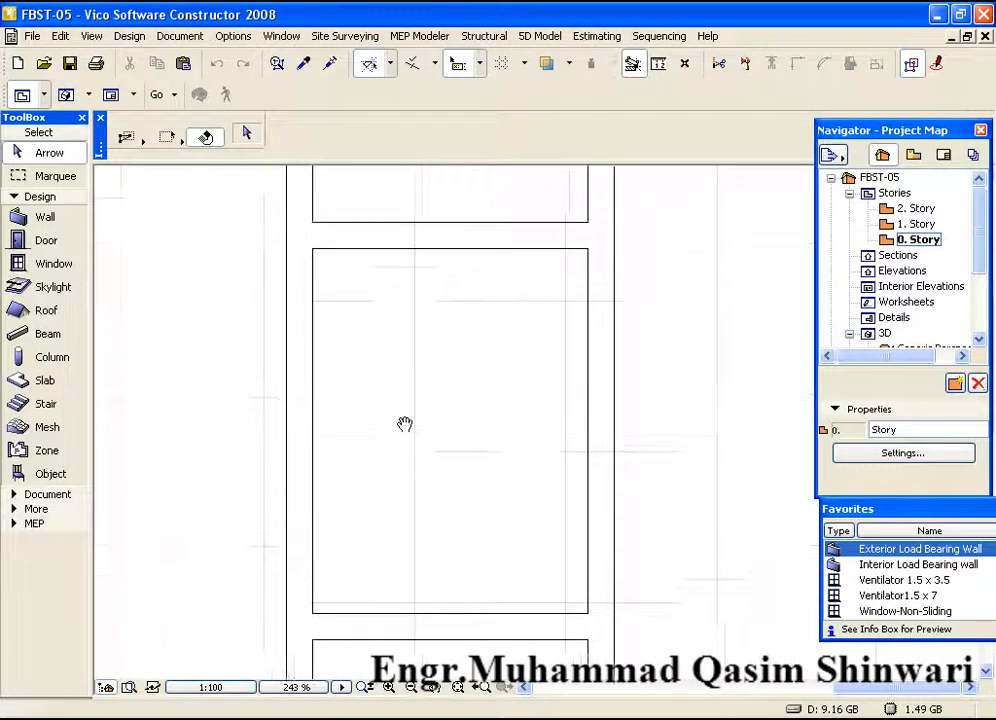
- Measure the middle room from its upper-left inner corner toward the opposite wall
key(m)
click(327, 281)
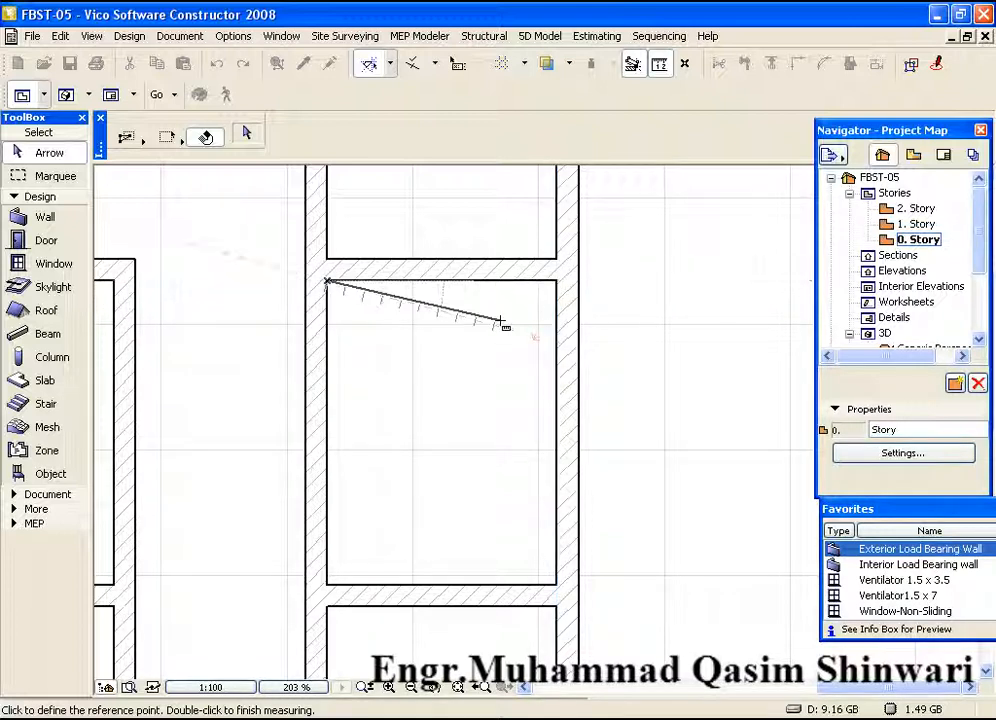
key(Escape)
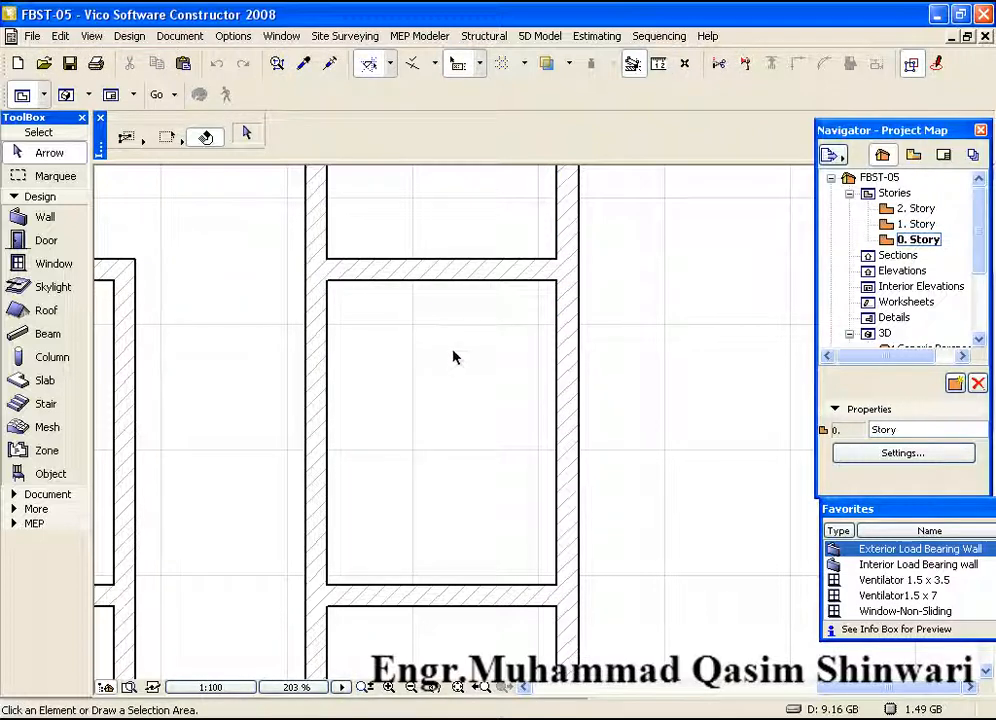
- Load the Interior Load Bearing wall favorite as the wall defaults and set the wall thickness to 4.5 inches
click(62, 219)
double_click(900, 549)
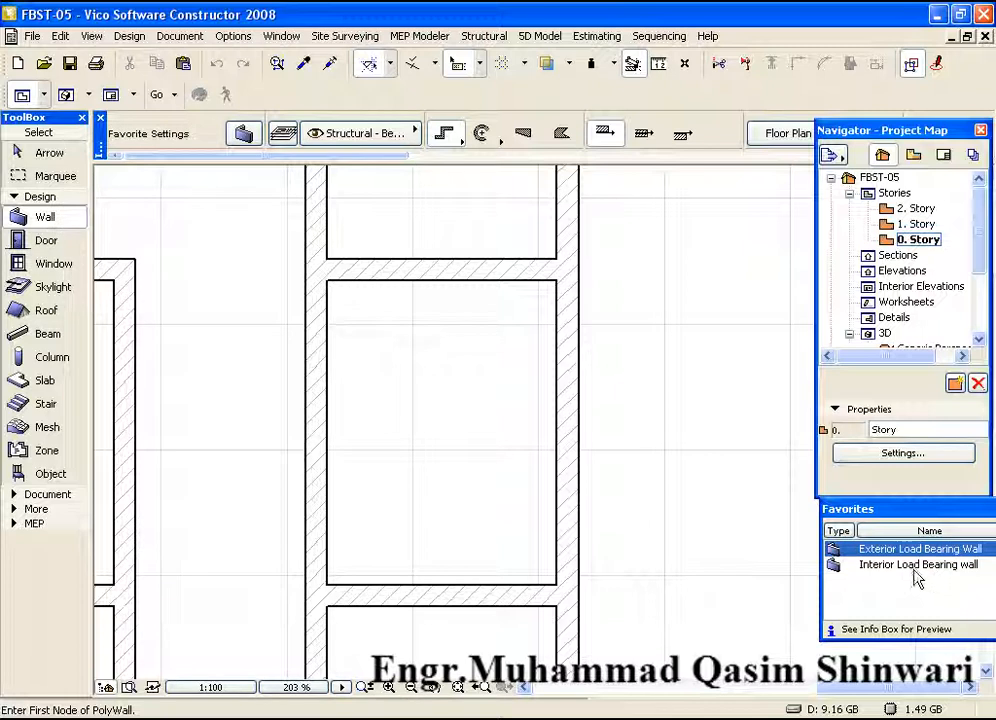
click(913, 566)
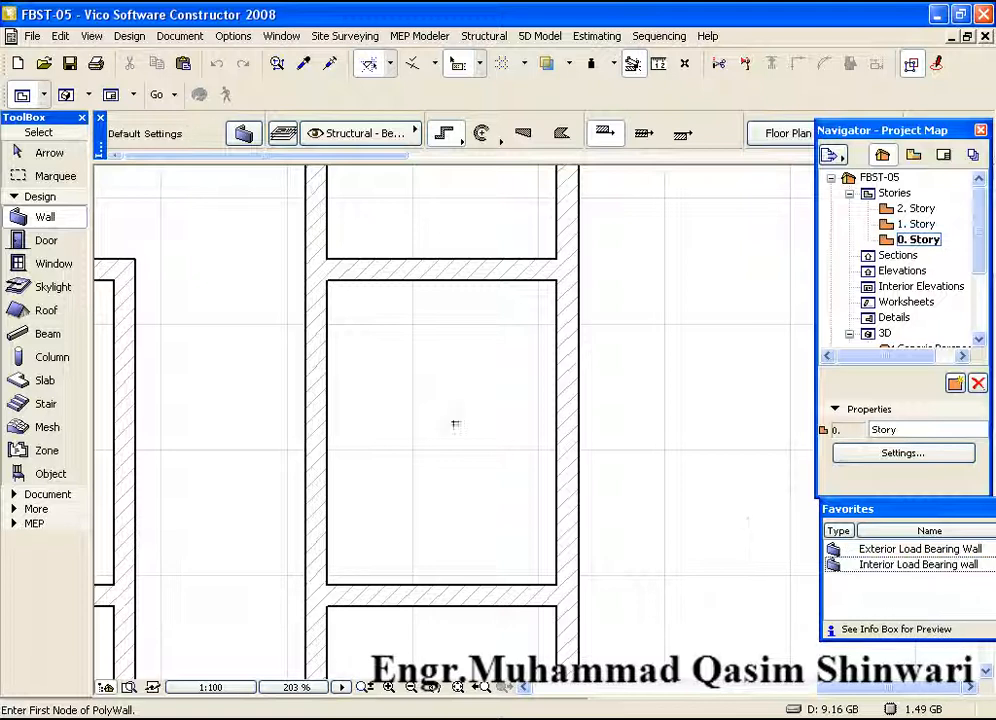
click(244, 133)
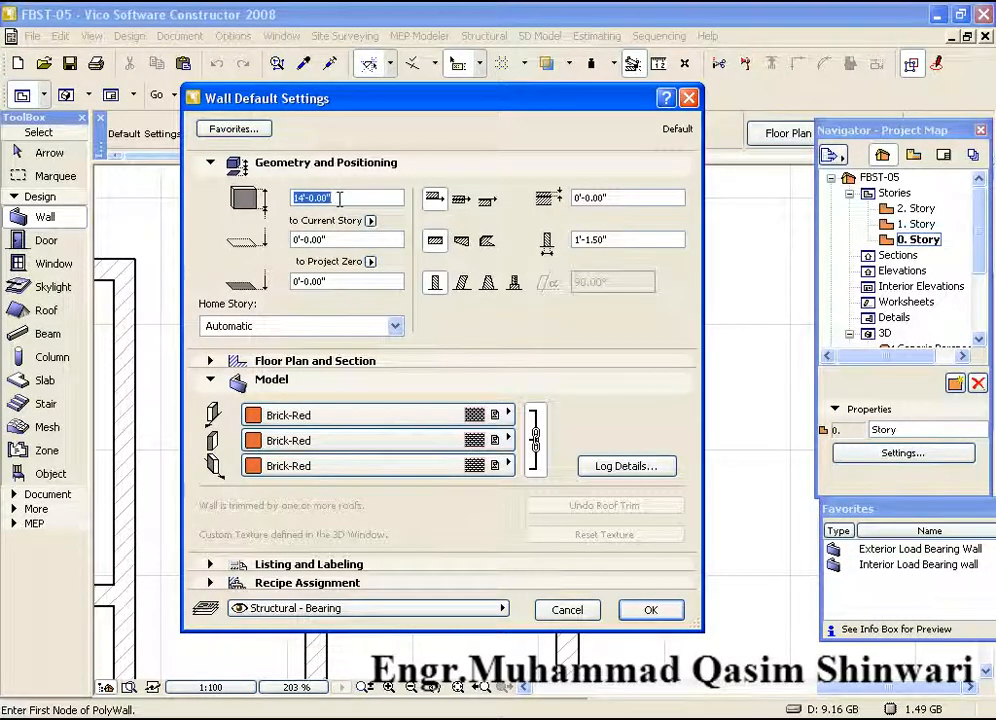
double_click(610, 237)
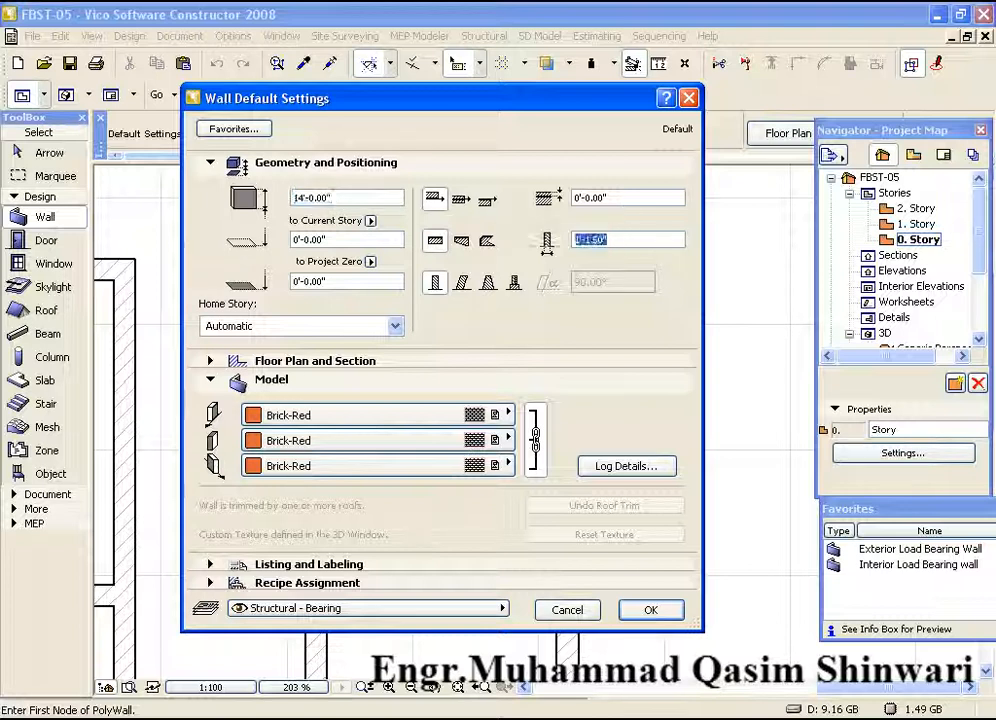
text(4.5)
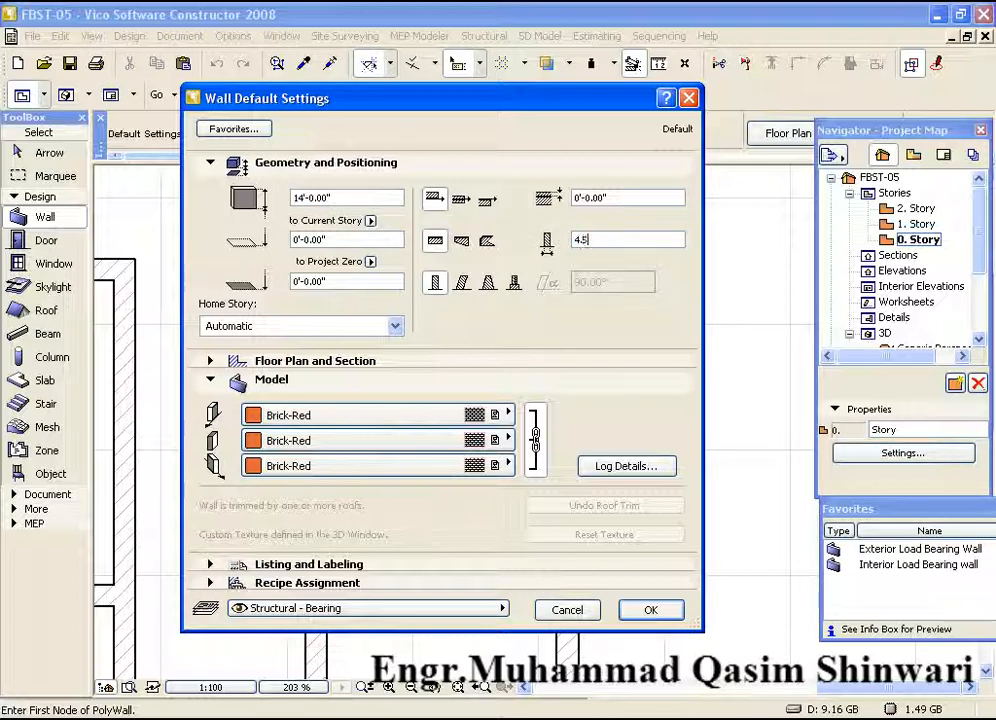
key(Return)
text(4.)
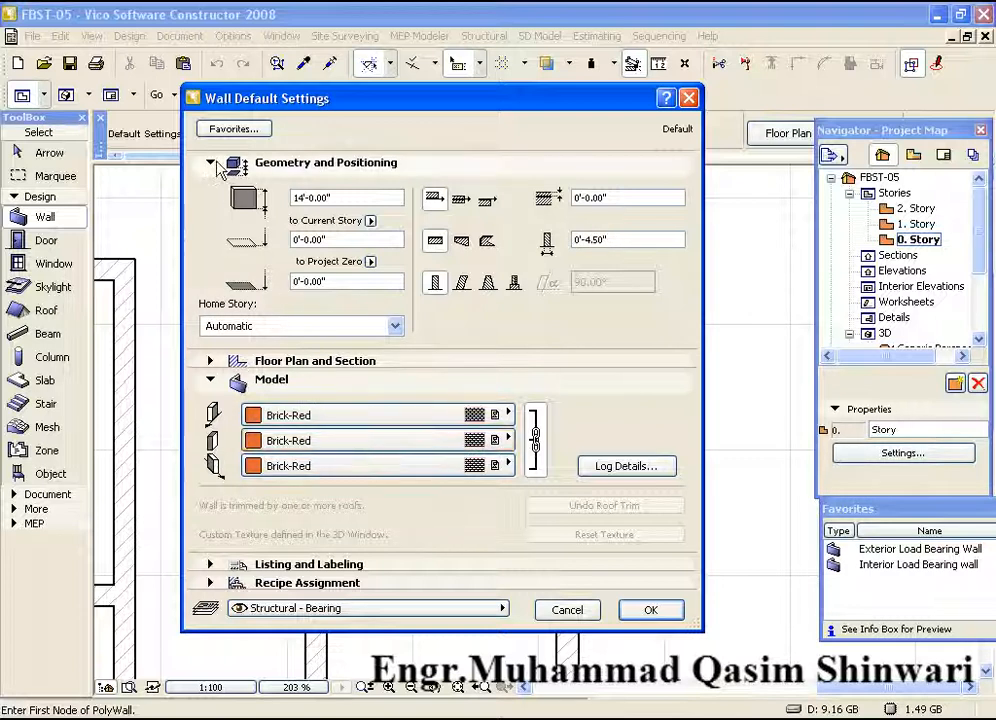
- Save the current wall settings as a favorite named "Partition wall" and confirm the wall defaults
click(237, 131)
click(447, 198)
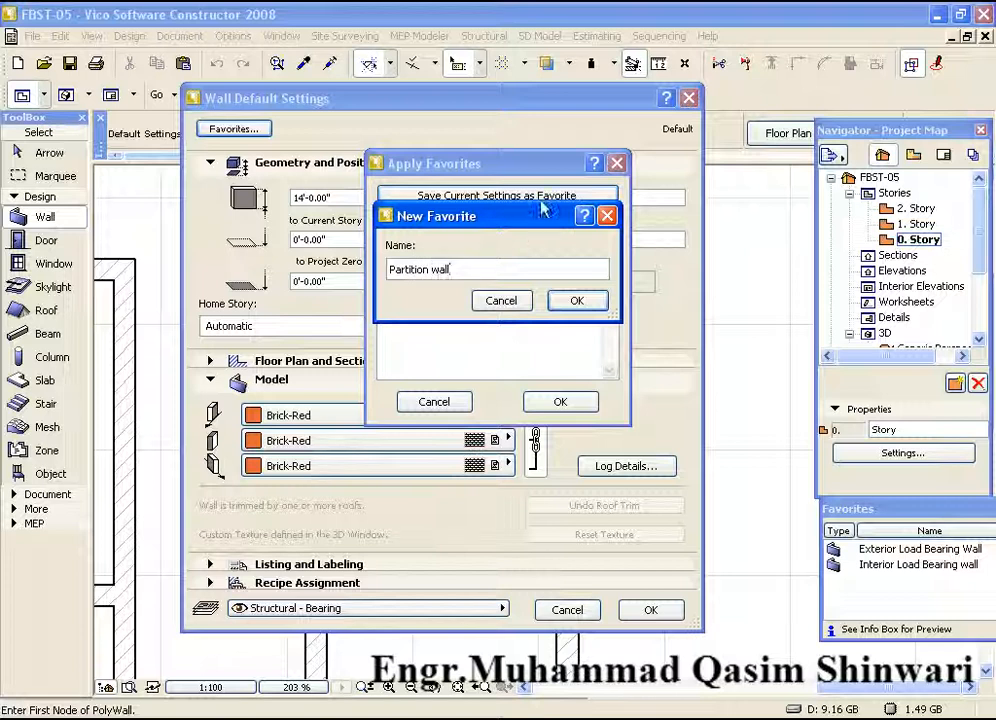
click(577, 300)
click(561, 403)
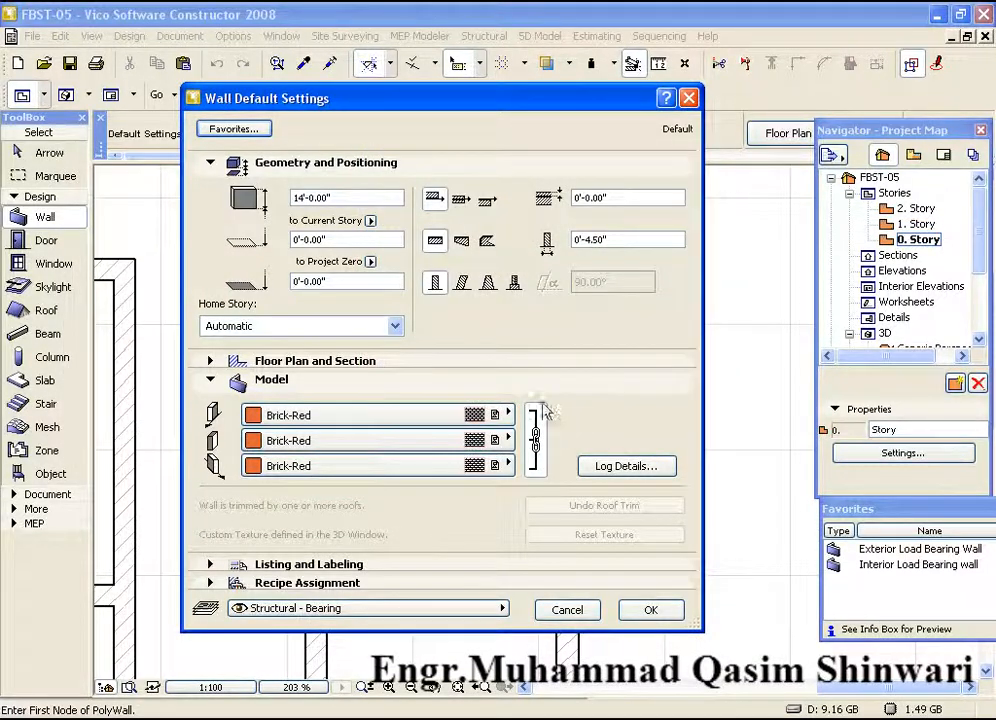
click(650, 610)
key(F3)
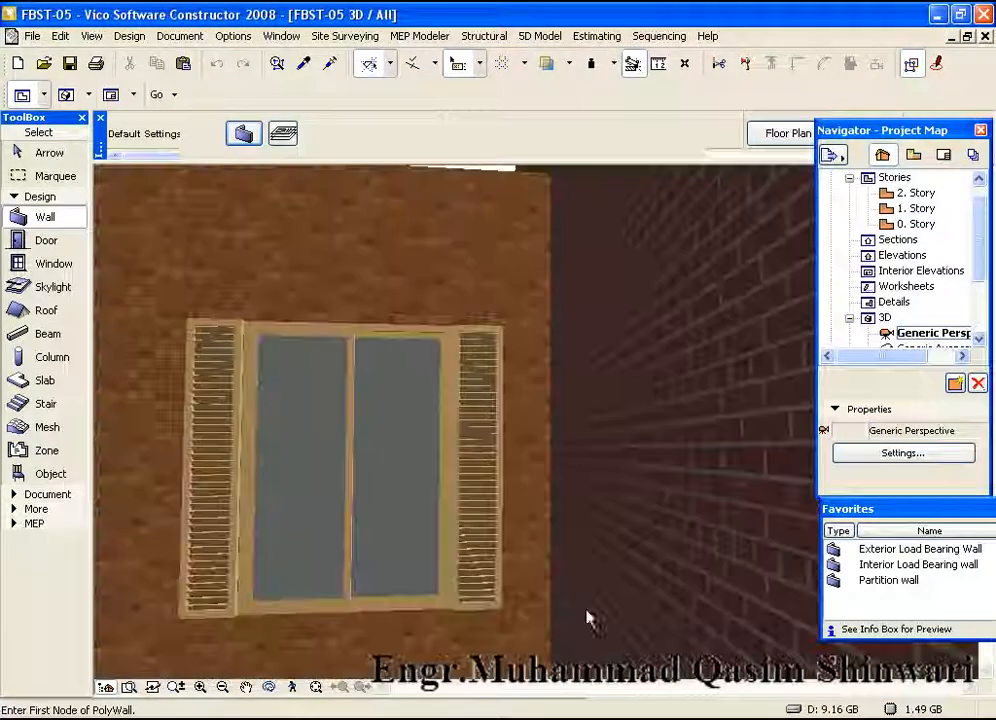
key(F2)
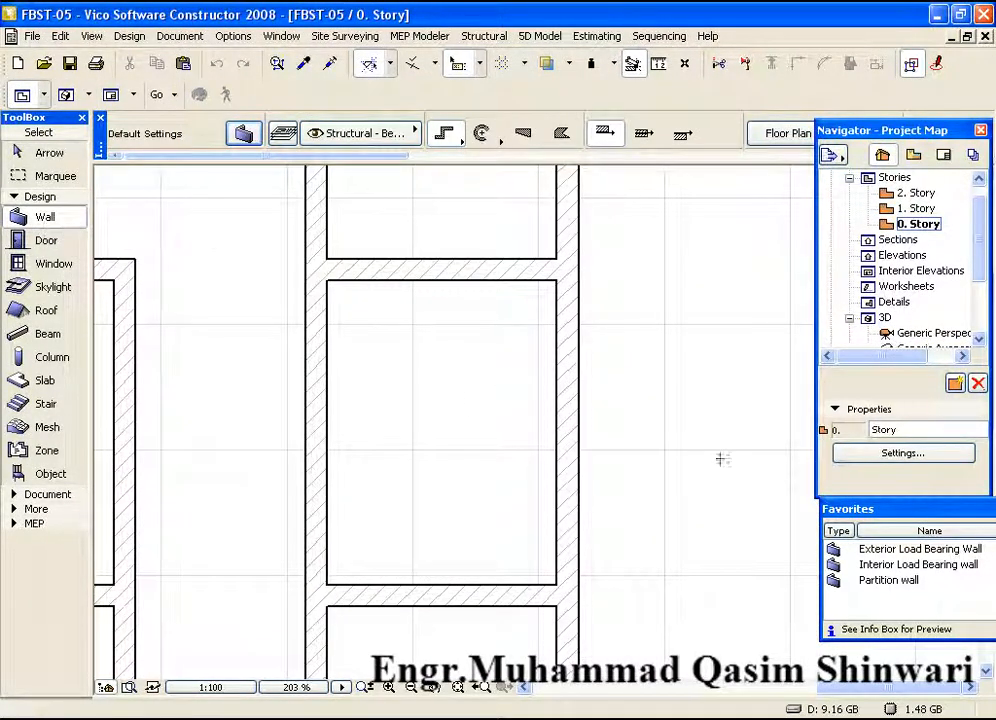
- Draw a Partition wall from the middle room's upper-left inner corner downward along its left wall, ending partway down the room
double_click(876, 565)
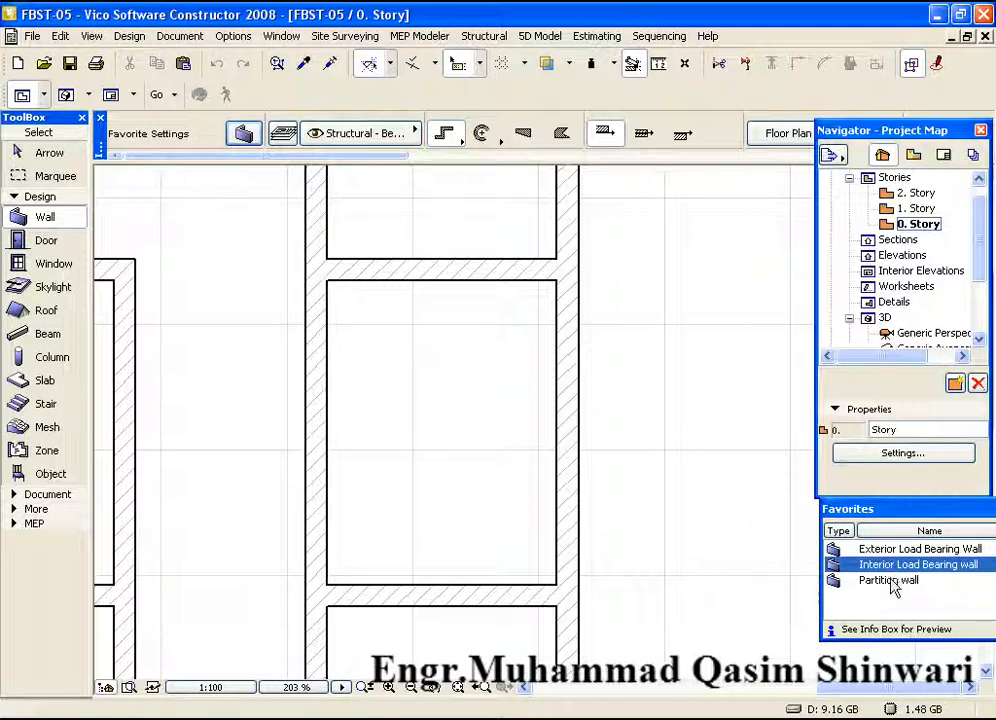
click(893, 582)
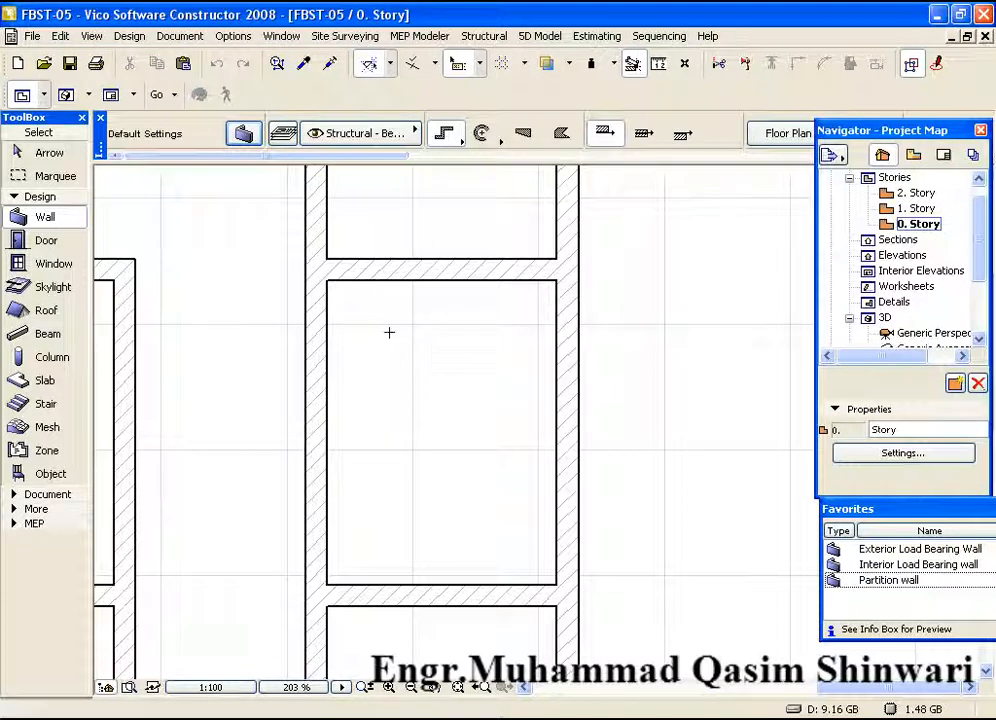
scroll(351, 305, up, 3)
scroll(405, 348, up, 2)
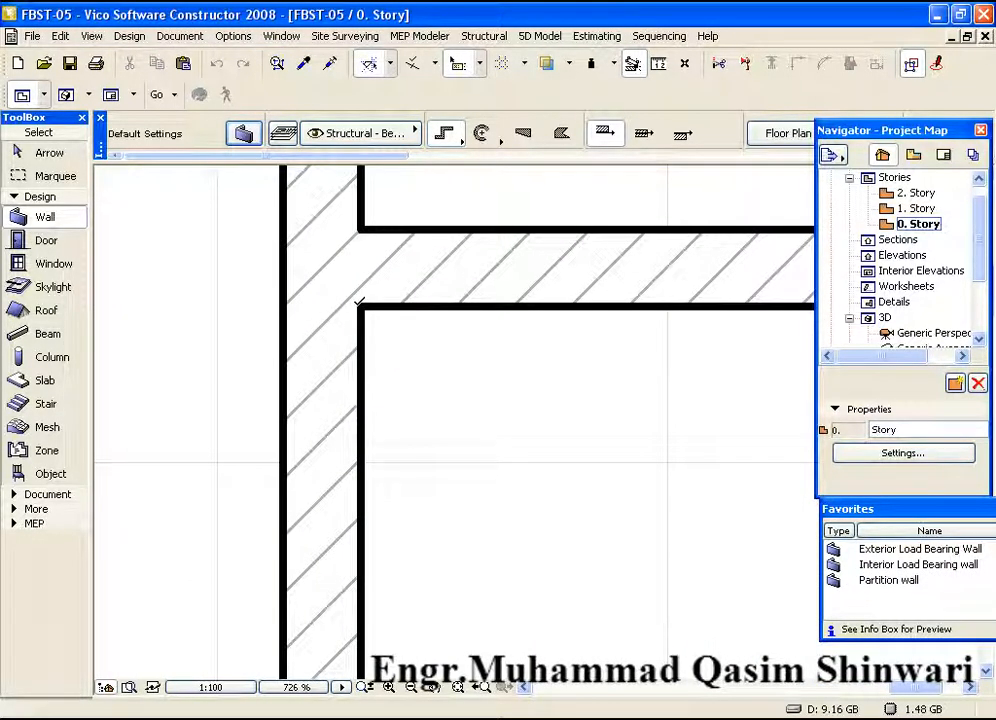
click(359, 304)
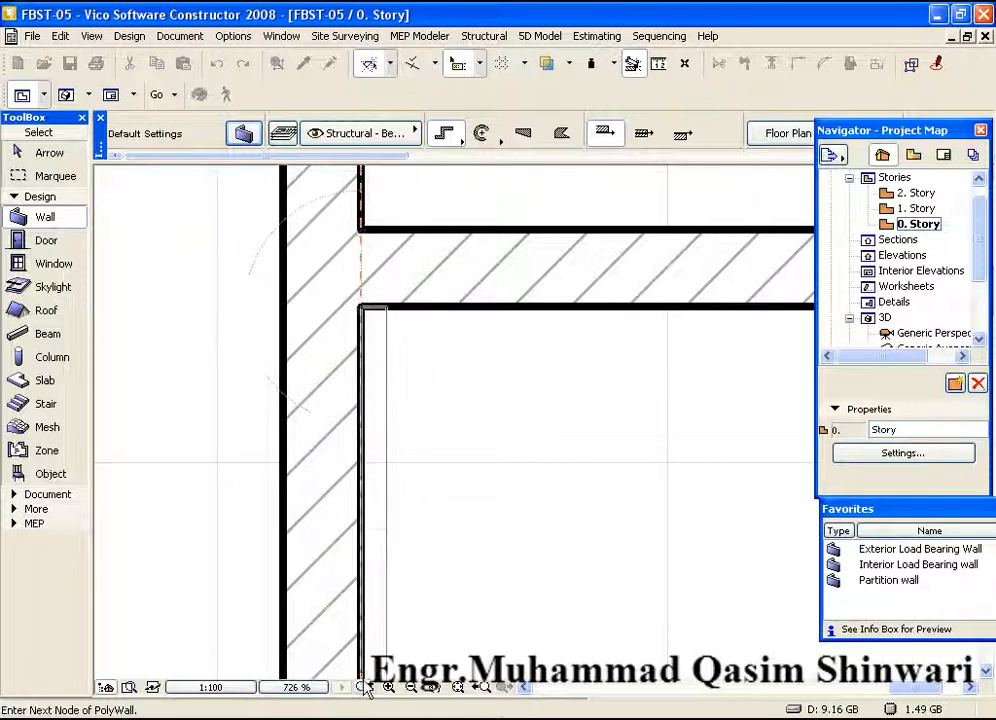
scroll(362, 668, down, 3)
middle_drag(371, 580, 371, 226)
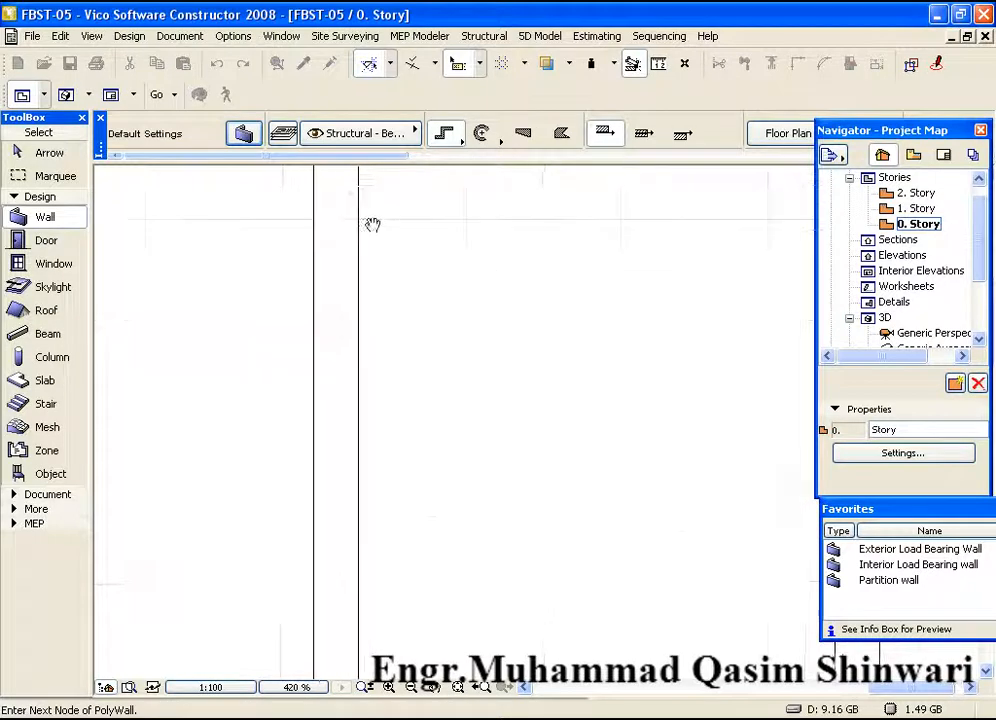
scroll(372, 238, down, 3)
click(364, 328)
right_click(369, 381)
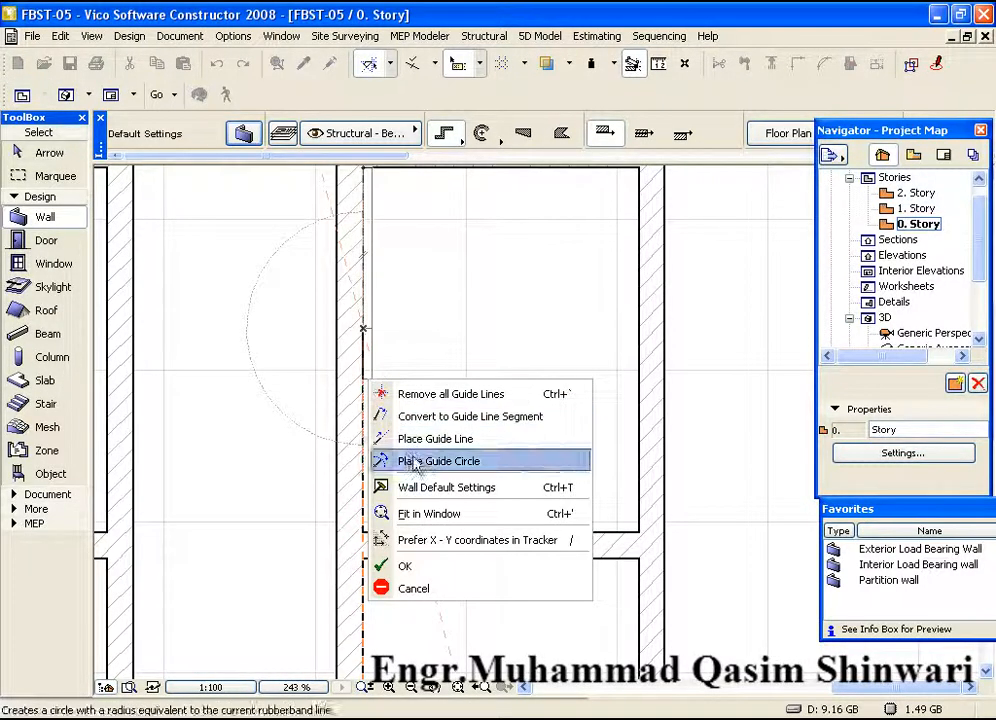
click(405, 567)
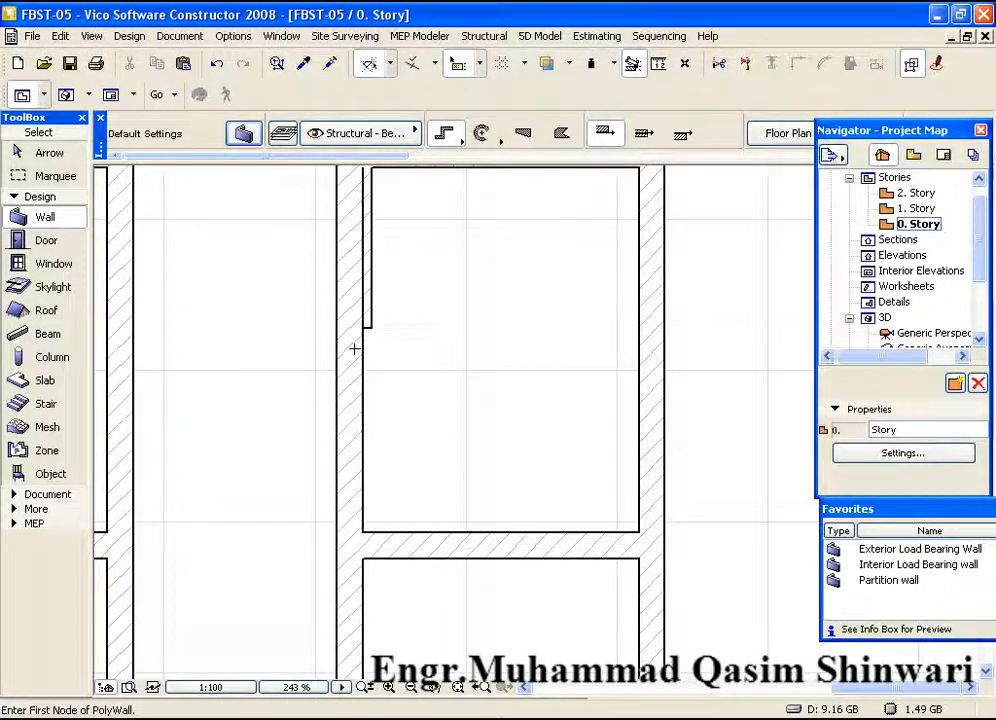
- Try to move the partition wall from the room's left wall across to about the middle of the room
scroll(391, 287, up, 3)
middle_drag(385, 287, 389, 480)
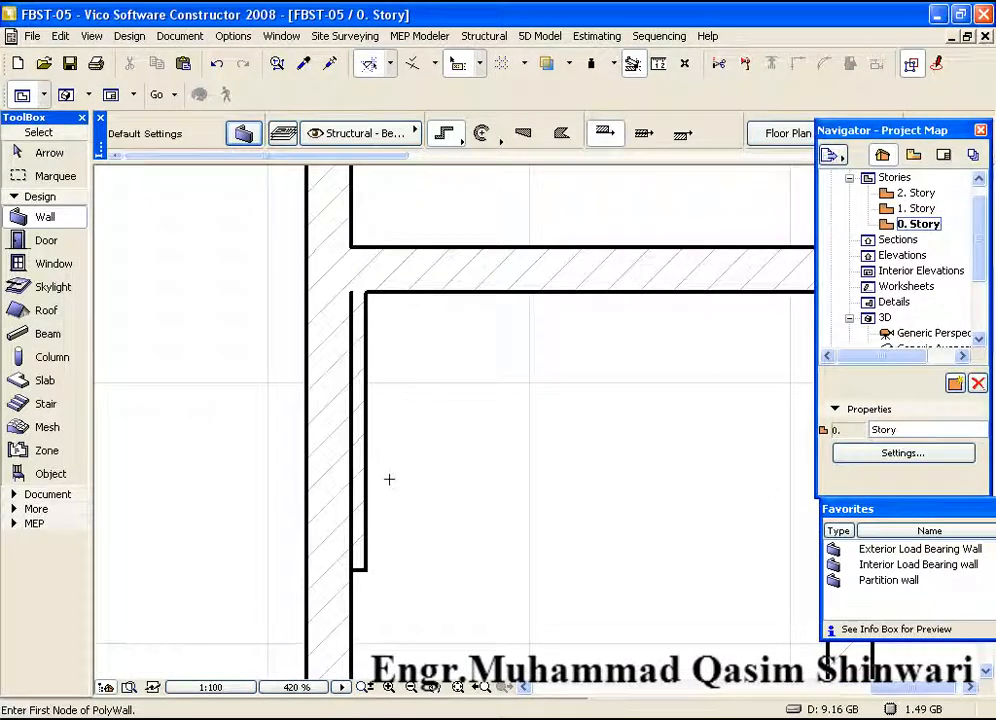
click(366, 450)
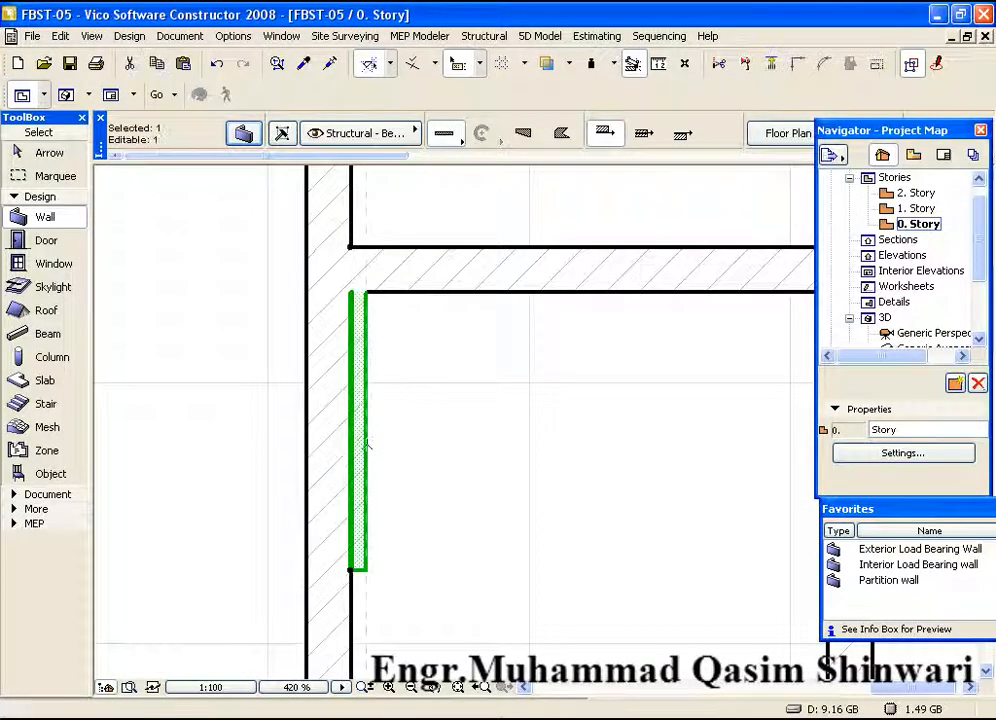
right_click(410, 404)
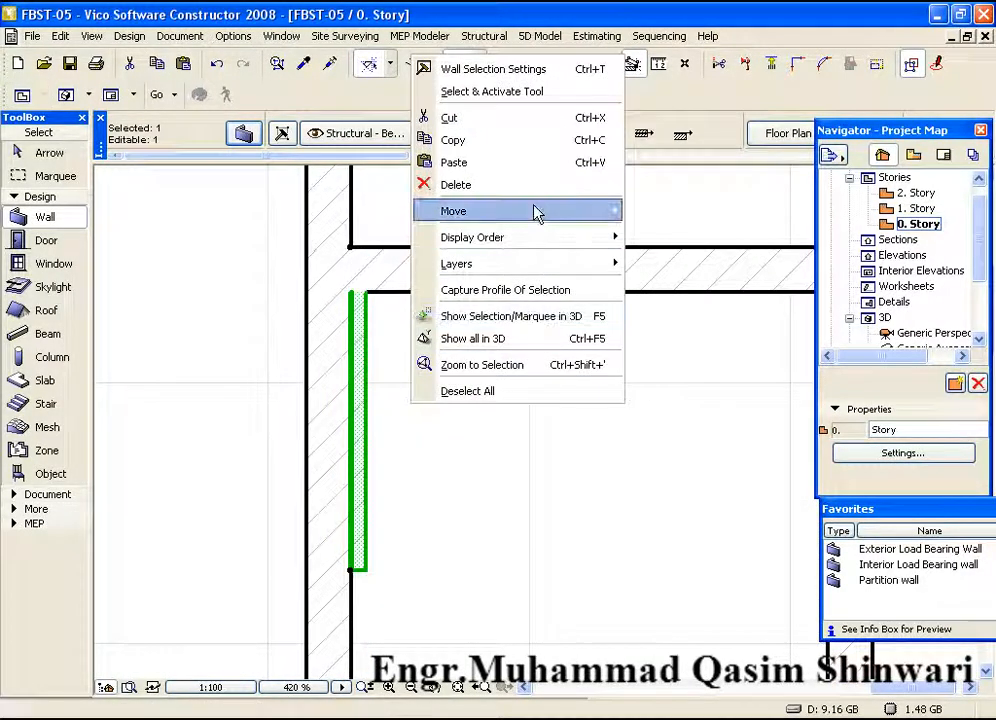
mouse_move(605, 210)
click(660, 212)
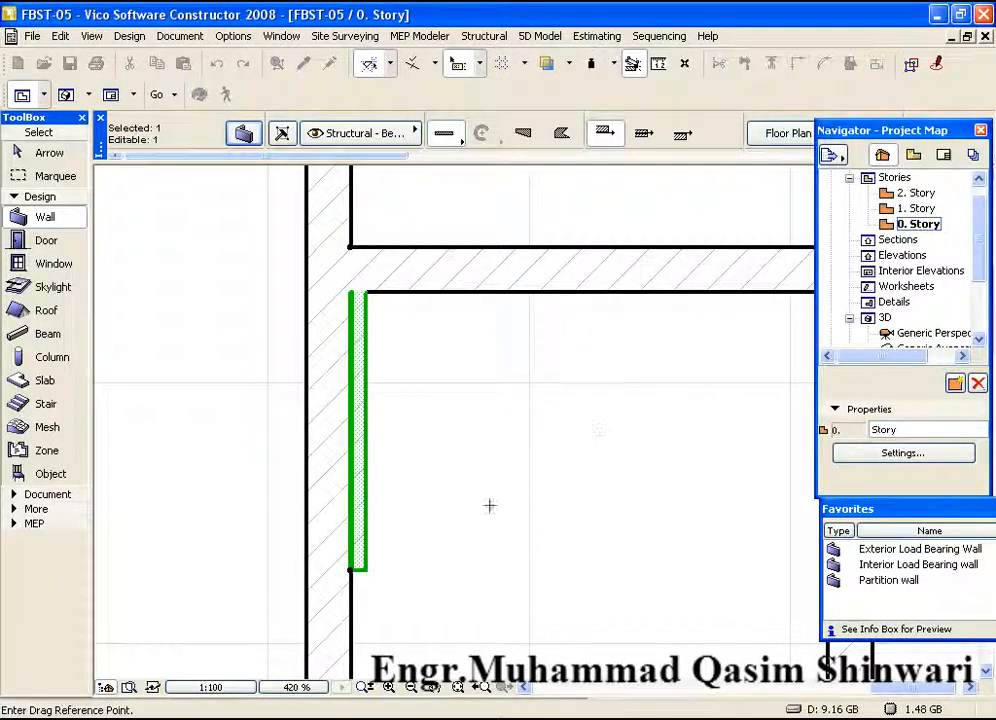
click(366, 439)
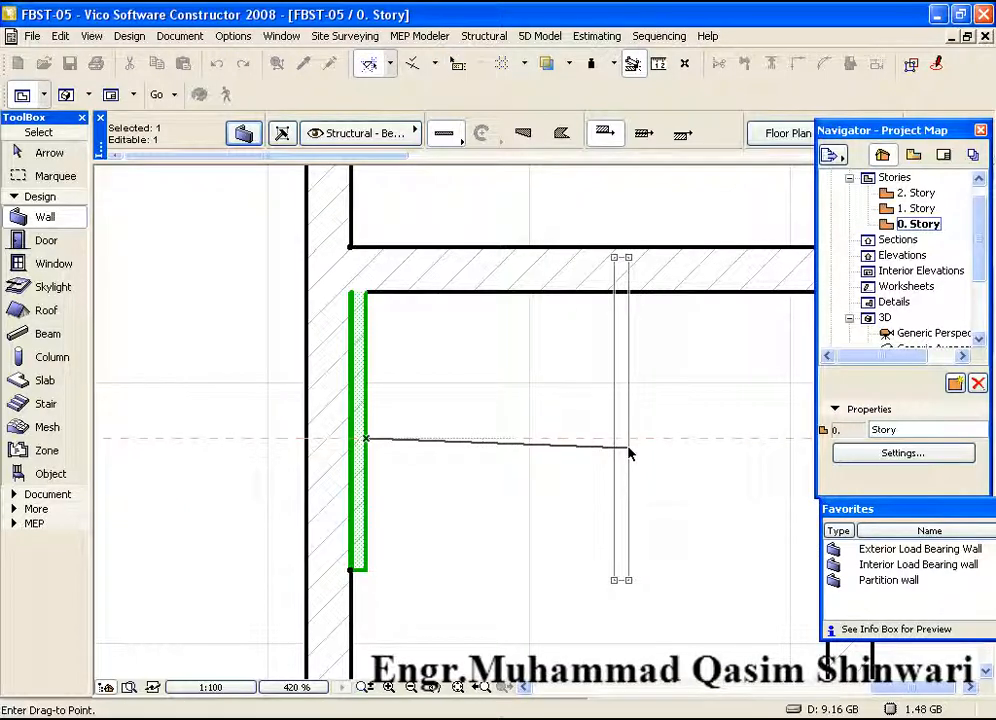
click(603, 447)
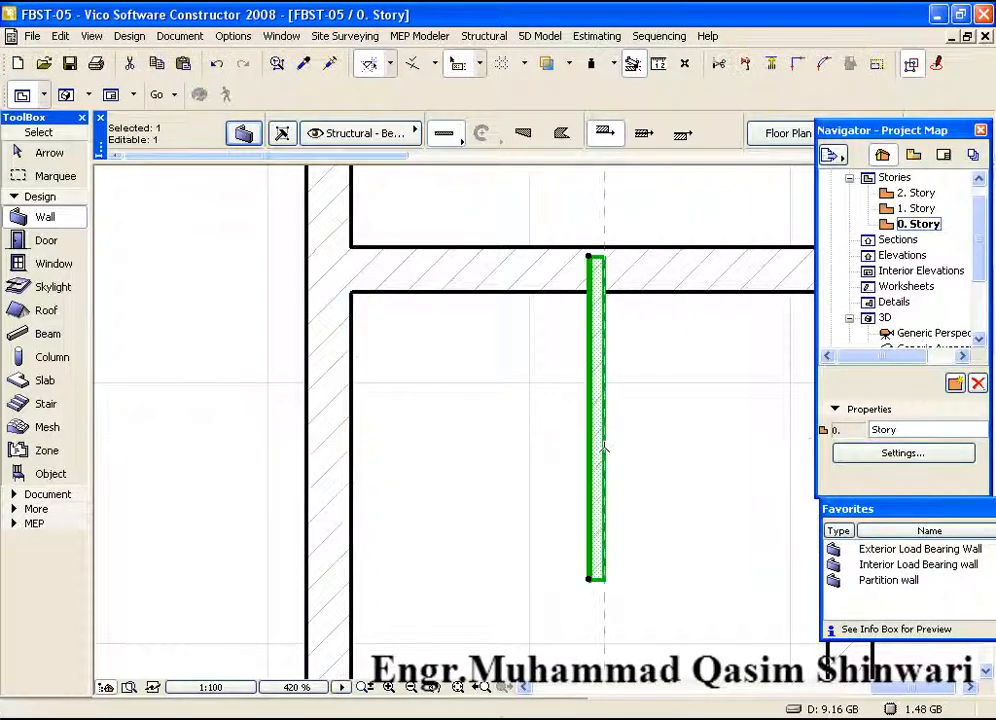
key(Escape)
scroll(516, 409, down, 2)
middle_drag(516, 409, 456, 398)
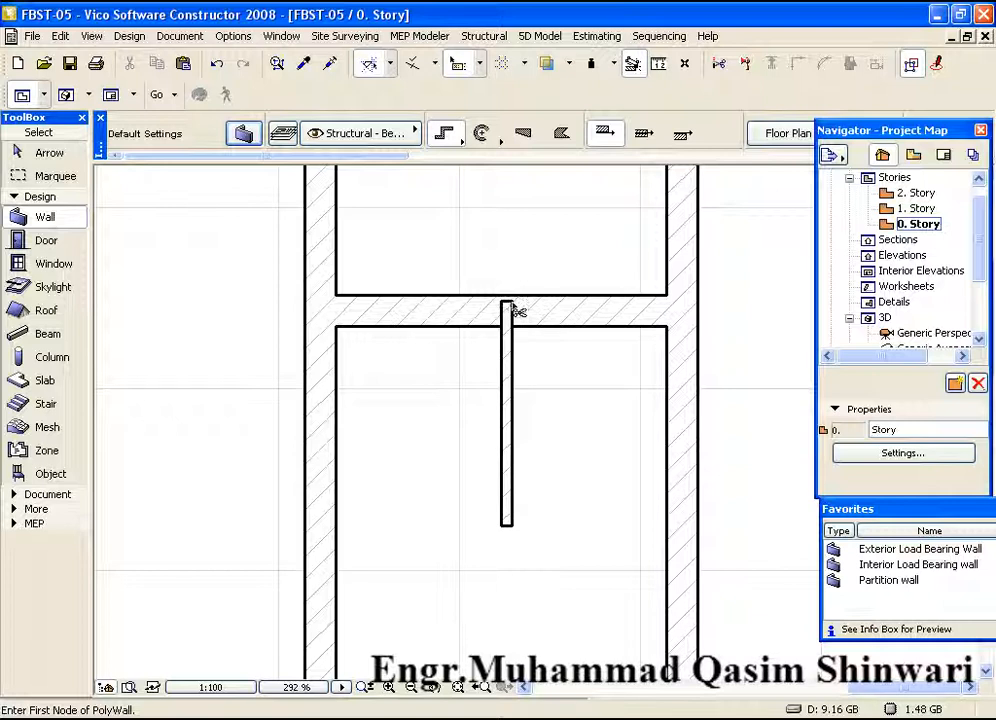
middle_drag(534, 449, 505, 435)
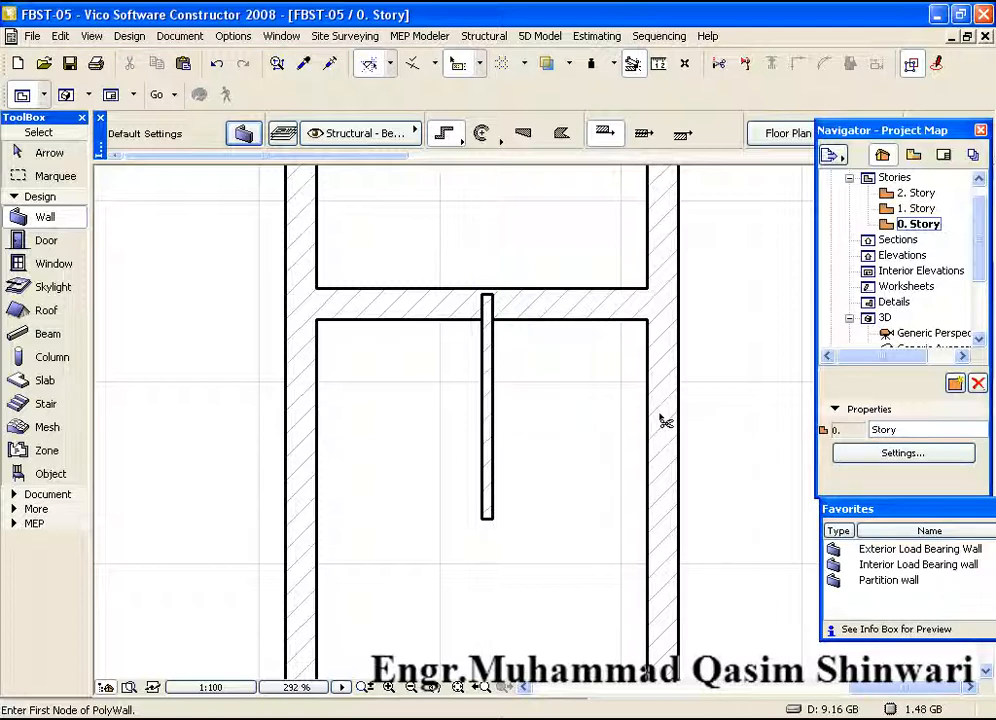
key(ctrl+z)
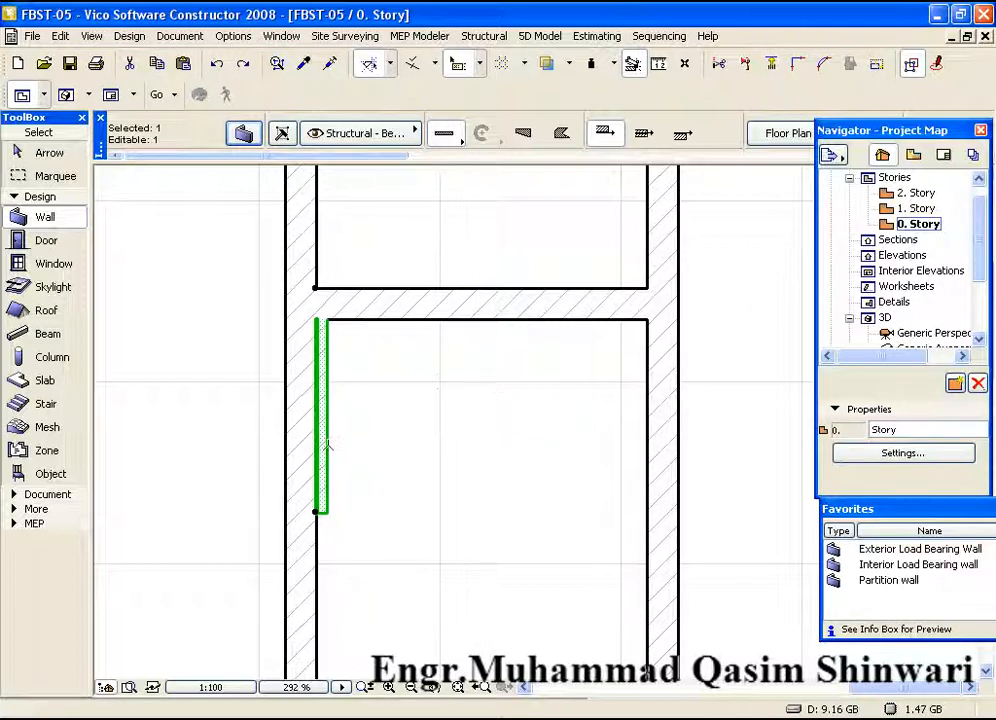
- Move the partition wall exactly horizontally to about mid-width of the room, keeping its upper end on the cross wall
right_click(404, 377)
mouse_move(602, 536)
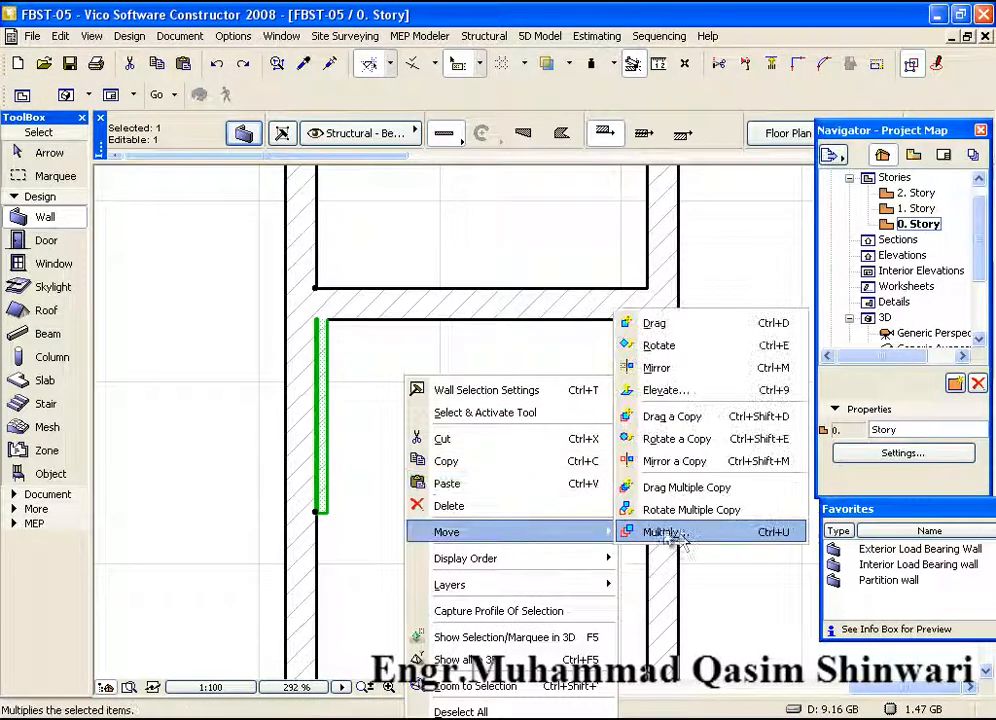
click(656, 323)
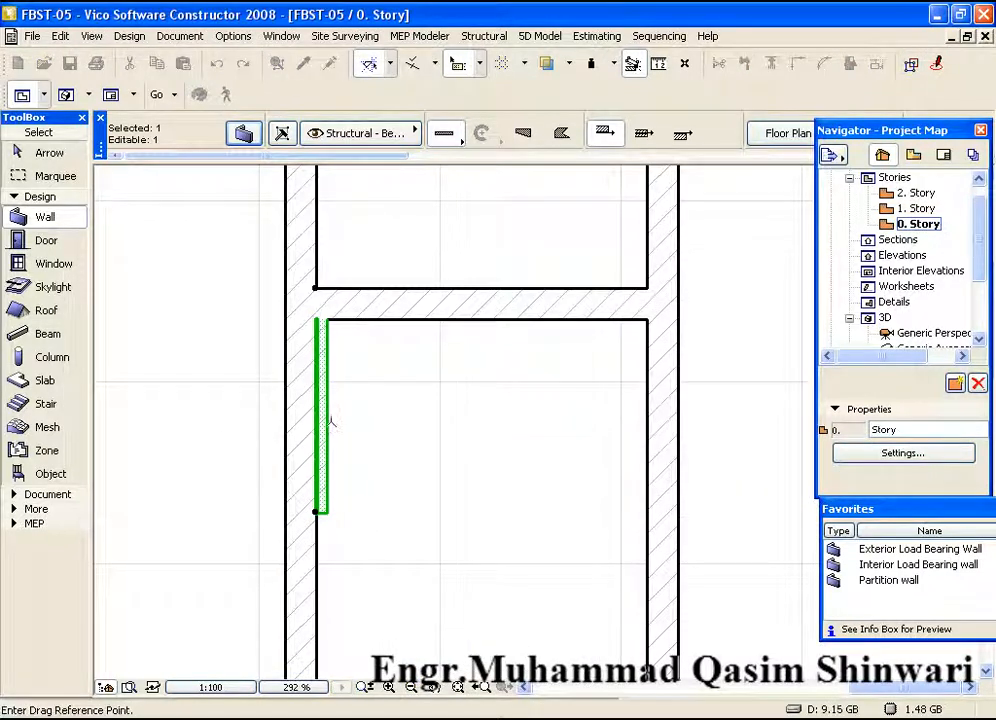
click(327, 423)
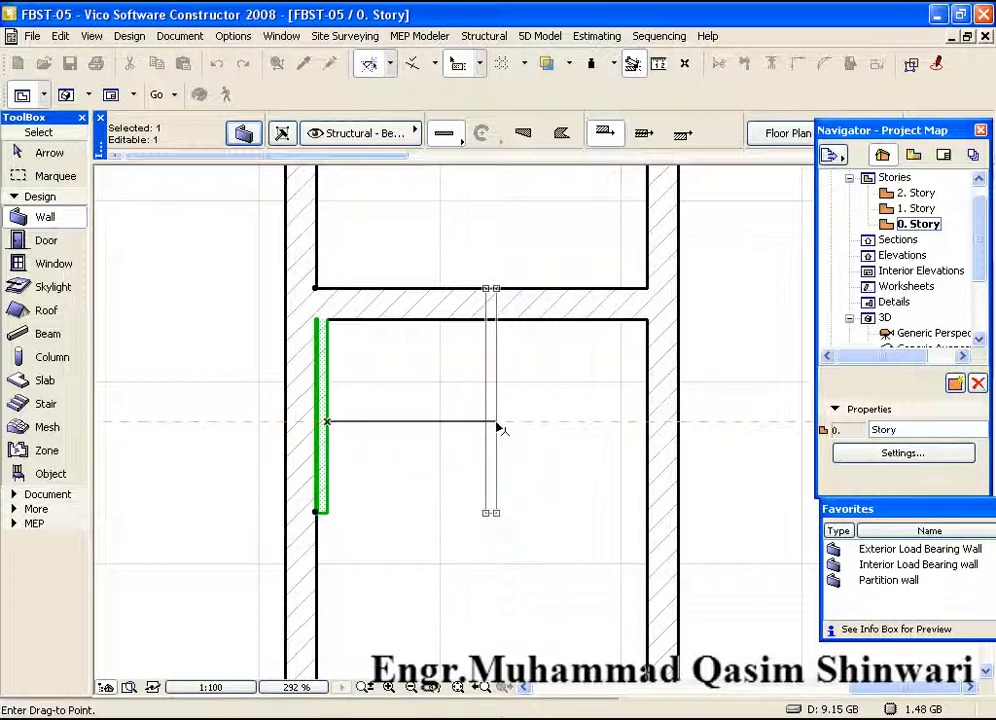
click(491, 421)
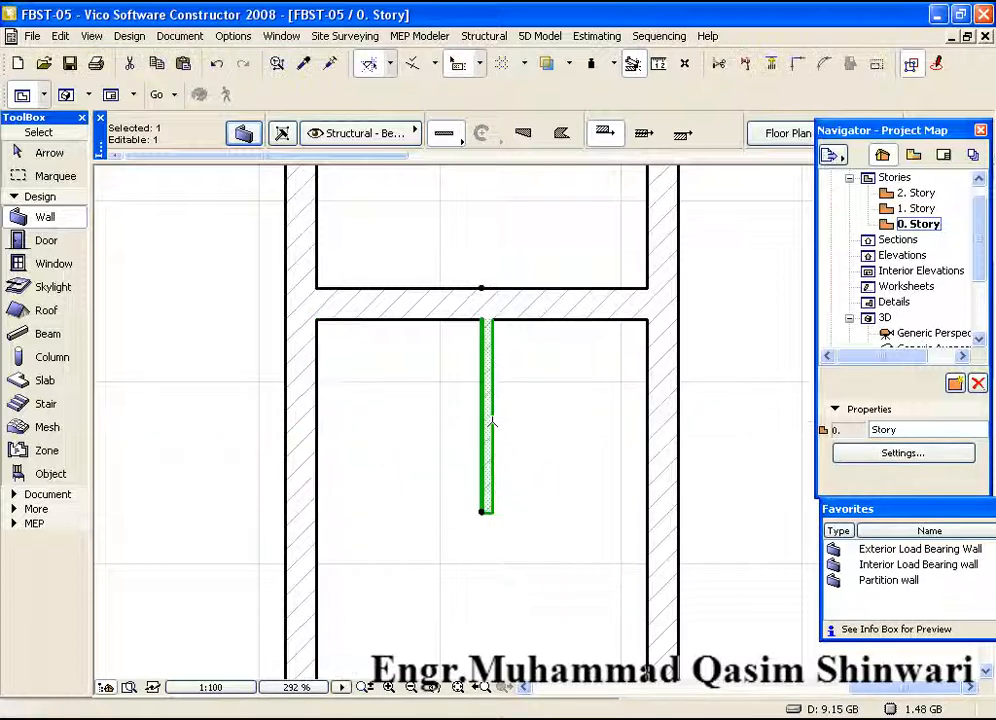
key(Escape)
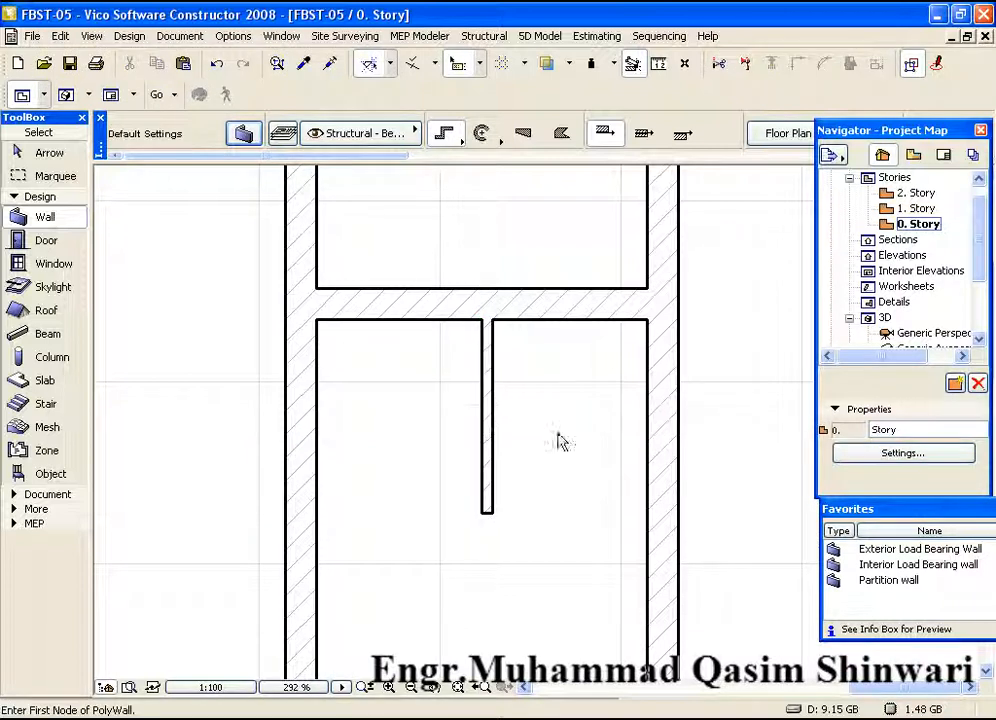
- Draw a horizontal Partition wall from the lower end of the vertical partition to the room's left wall, closing off a small room
scroll(554, 434, down, 3)
middle_drag(538, 424, 518, 337)
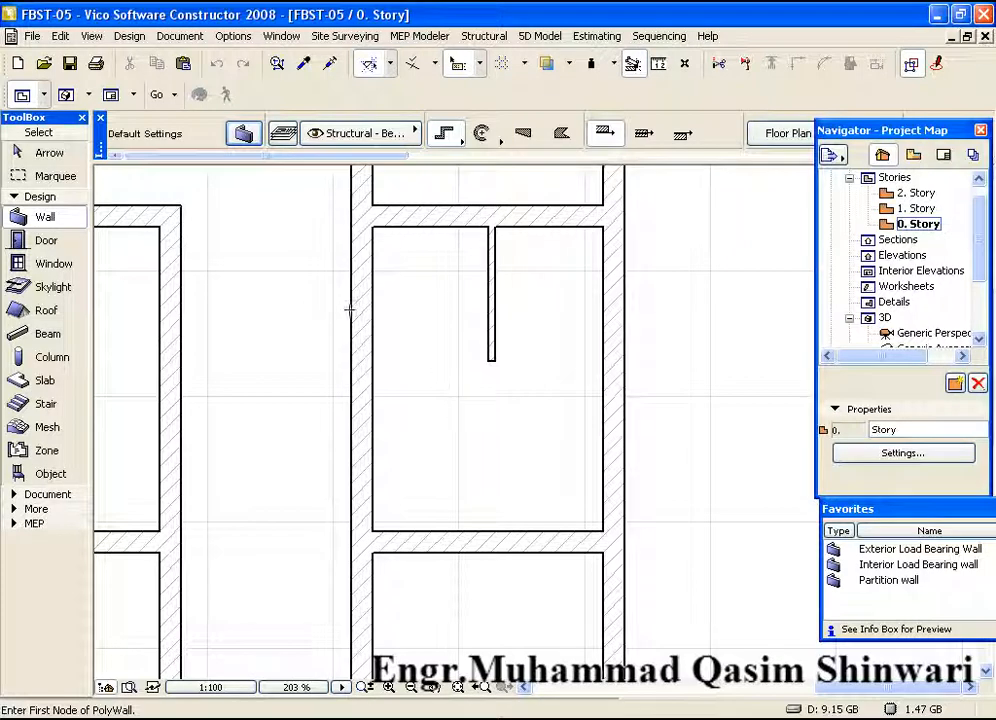
scroll(631, 396, up, 3)
scroll(540, 585, up, 3)
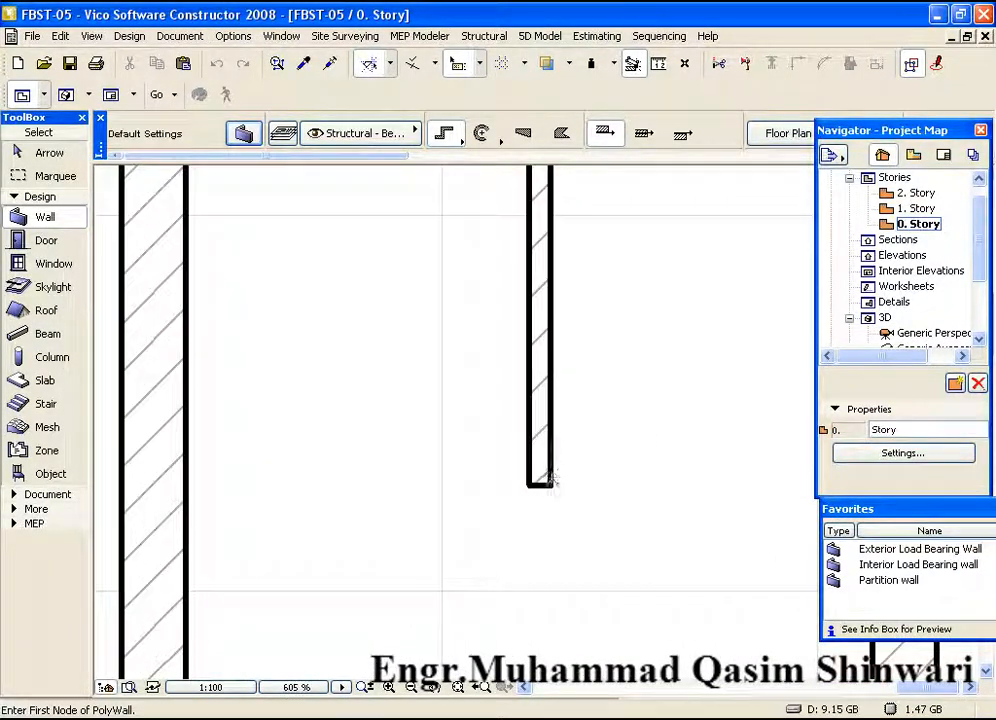
click(546, 486)
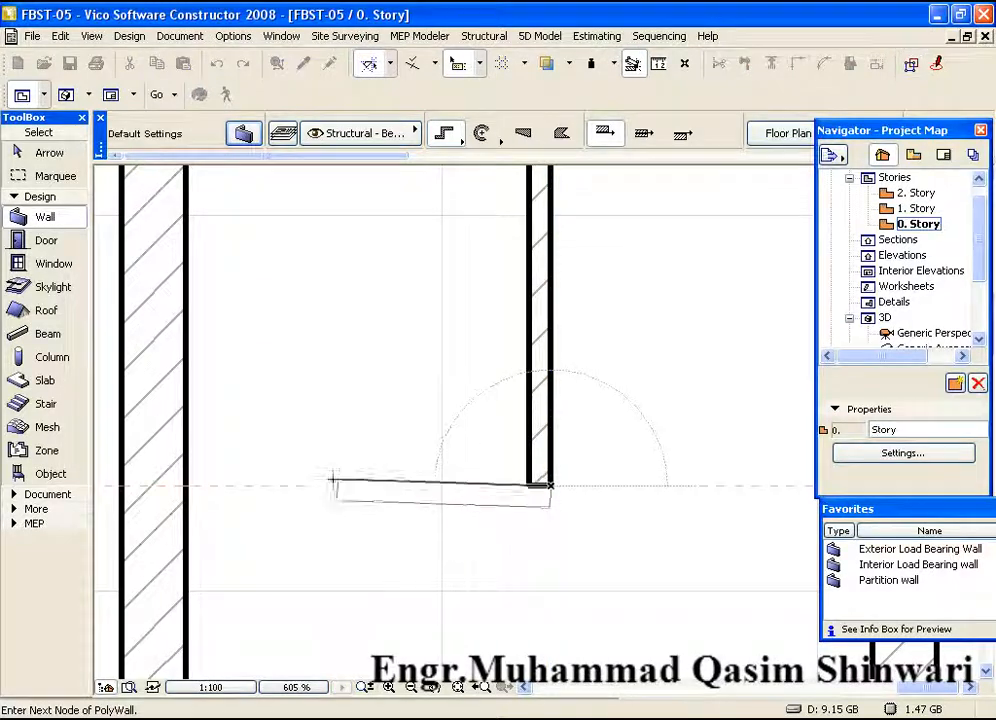
click(190, 487)
right_click(190, 487)
click(224, 651)
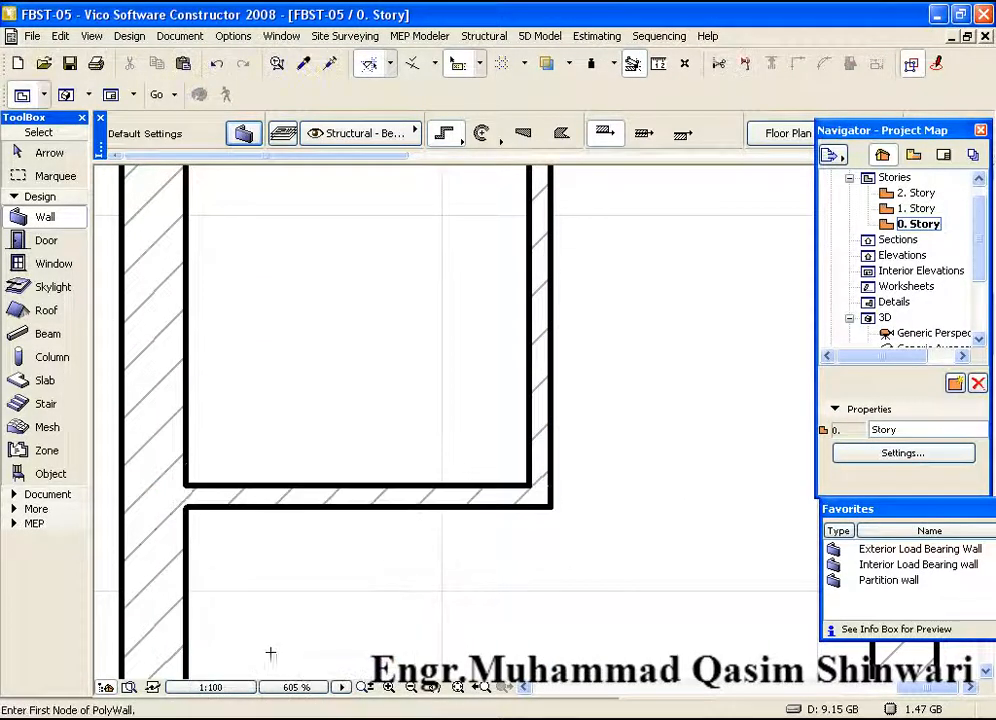
- Examine the newly enclosed small room in relation to the surrounding rooms on the 0. Story floor plan
scroll(385, 430, down, 3)
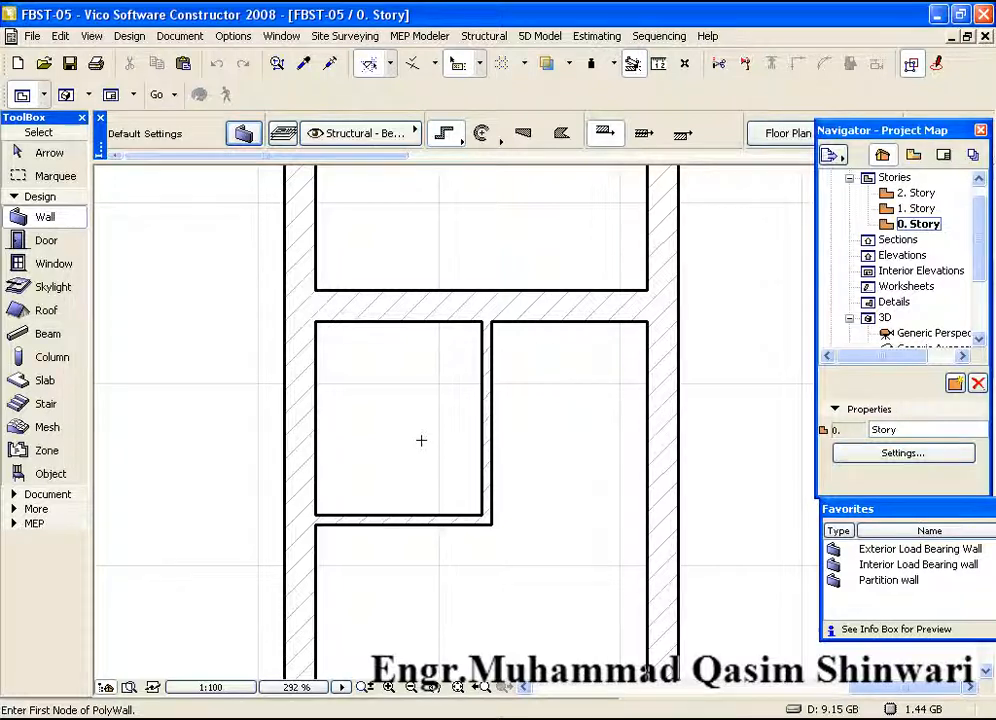
scroll(350, 377, down, 4)
middle_drag(354, 374, 532, 431)
scroll(461, 401, down, 4)
middle_drag(447, 382, 516, 422)
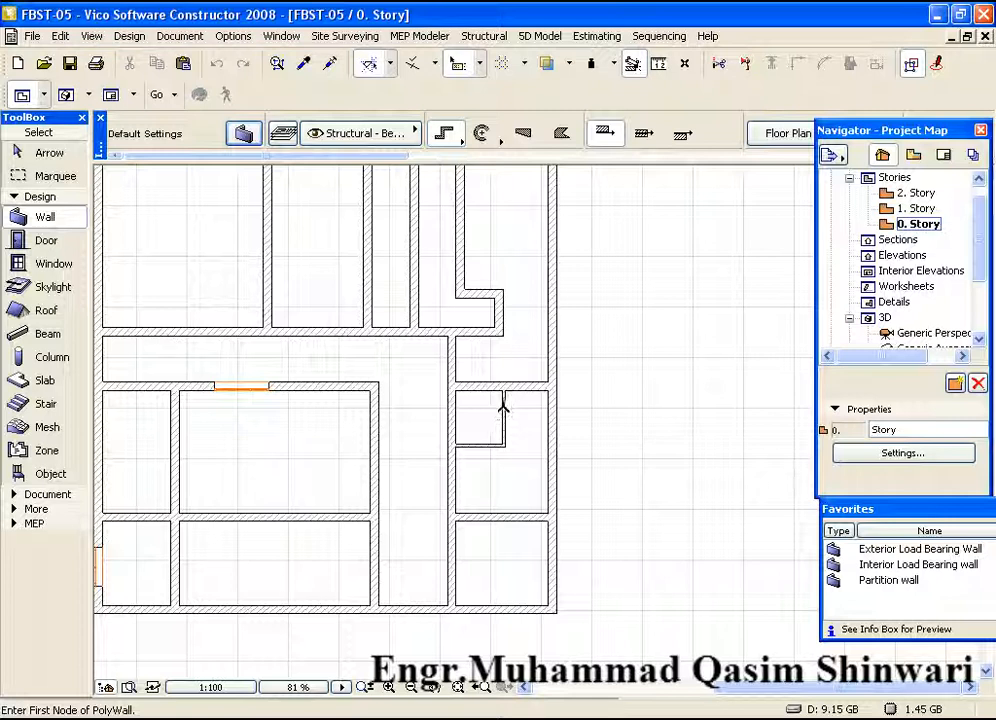
middle_drag(511, 411, 558, 422)
scroll(570, 420, down, 3)
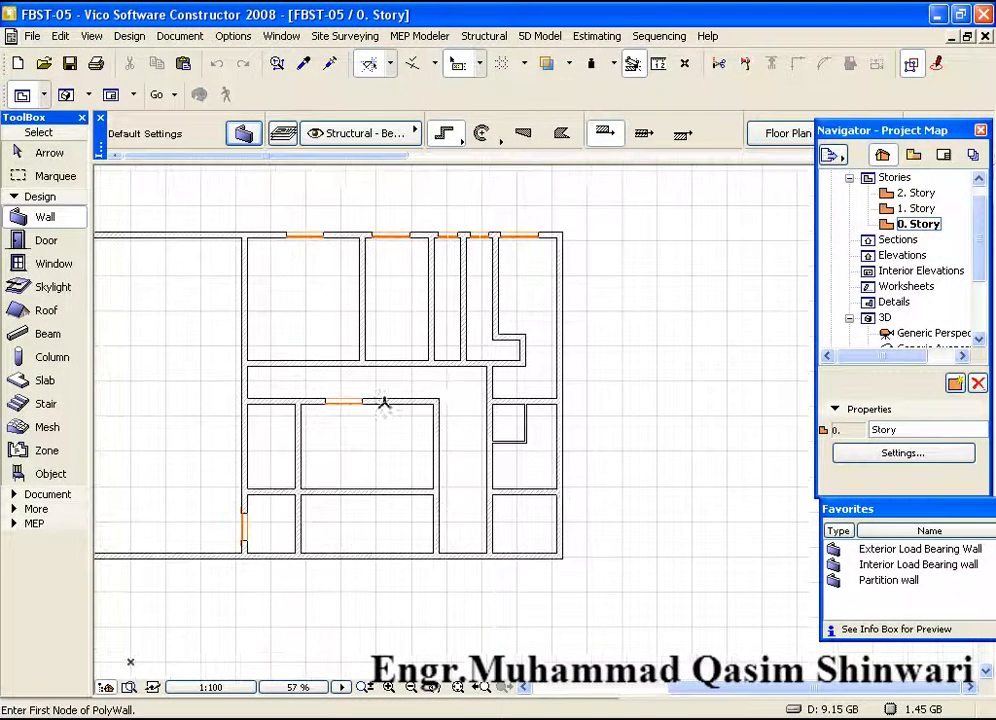
scroll(488, 449, up, 2)
scroll(488, 449, up, 2)
middle_drag(497, 468, 409, 438)
scroll(380, 520, up, 1)
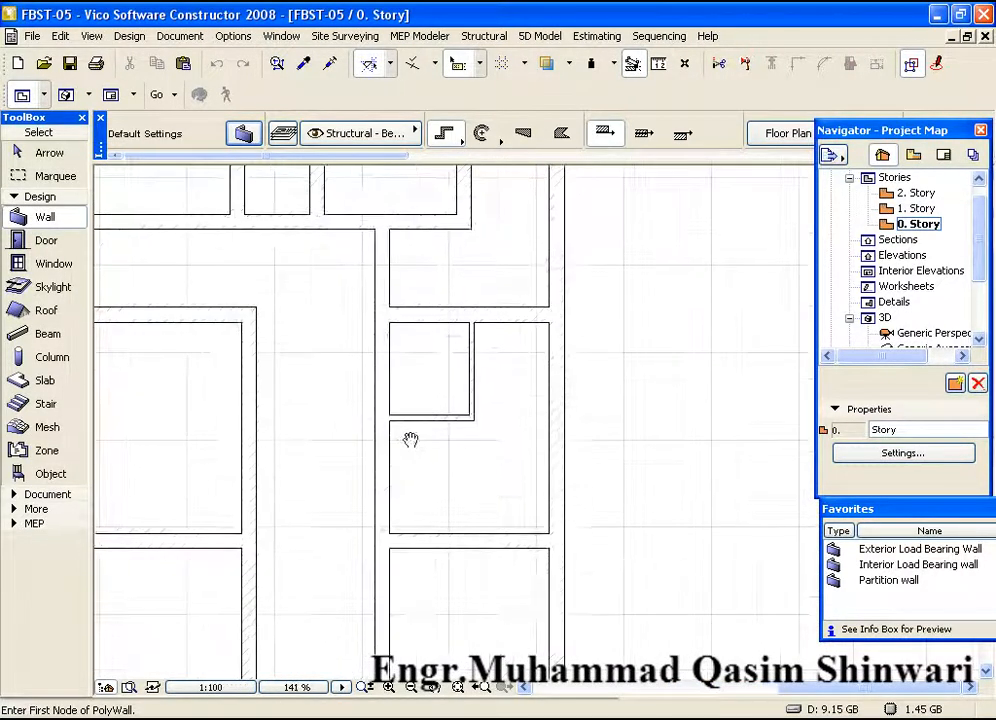
- Measure along the middle room's left wall from the horizontal partition down to the lower cross wall
key(m)
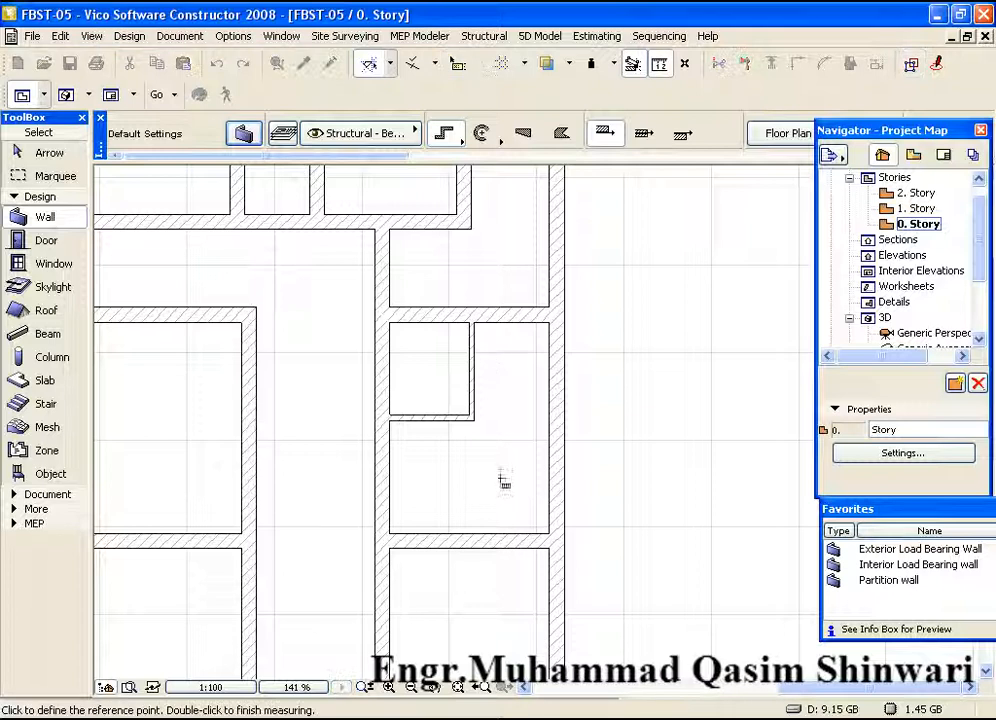
click(388, 415)
key(Escape)
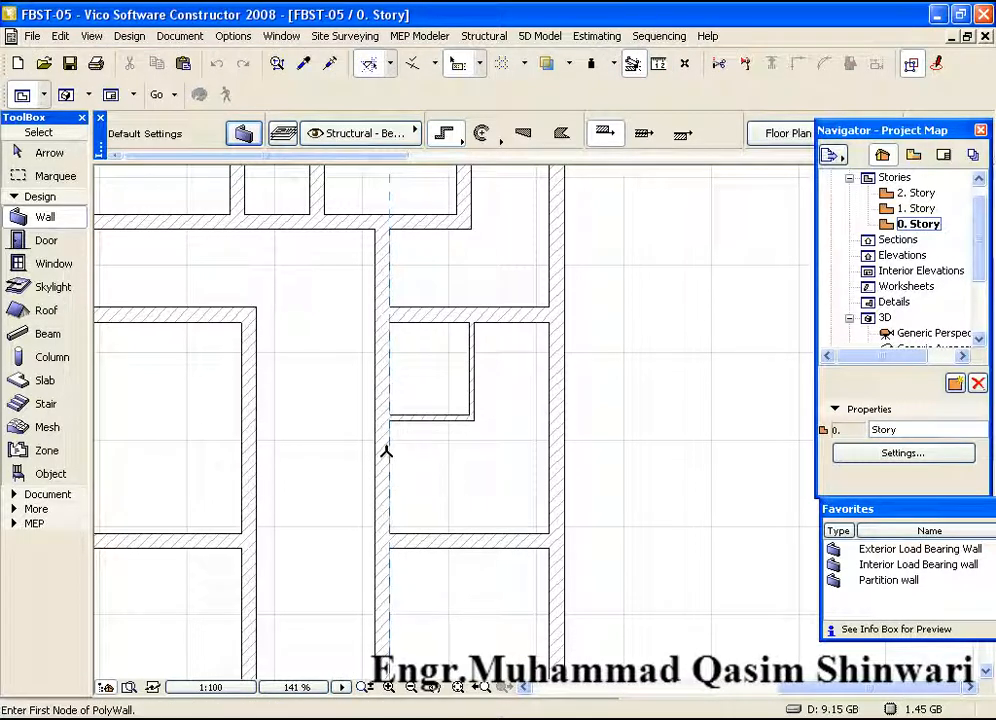
key(m)
click(389, 420)
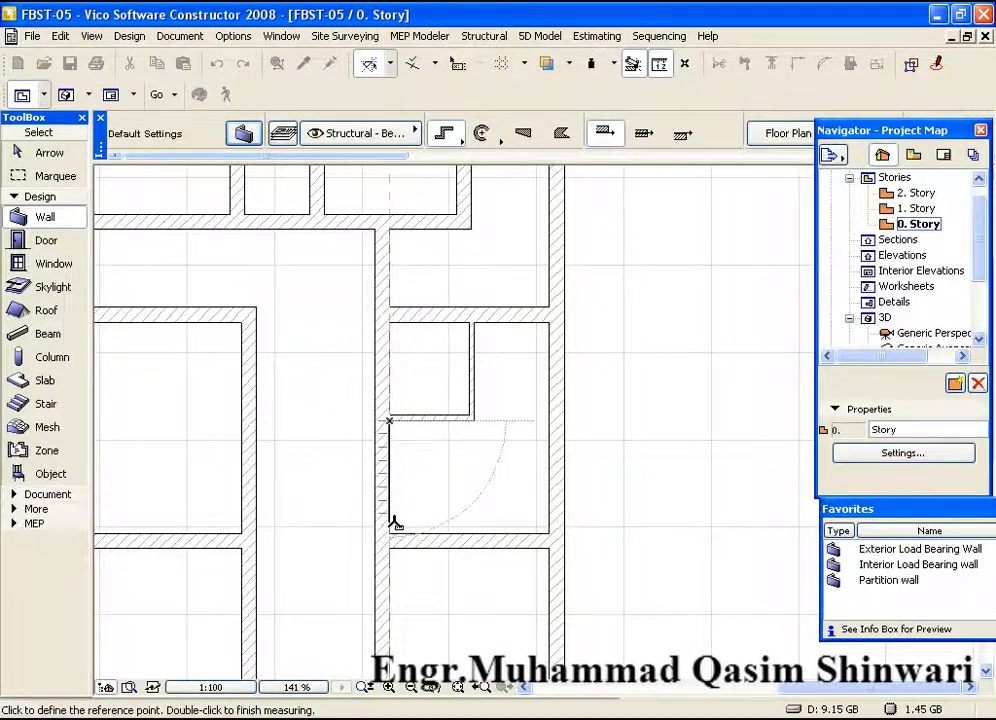
scroll(396, 523, up, 4)
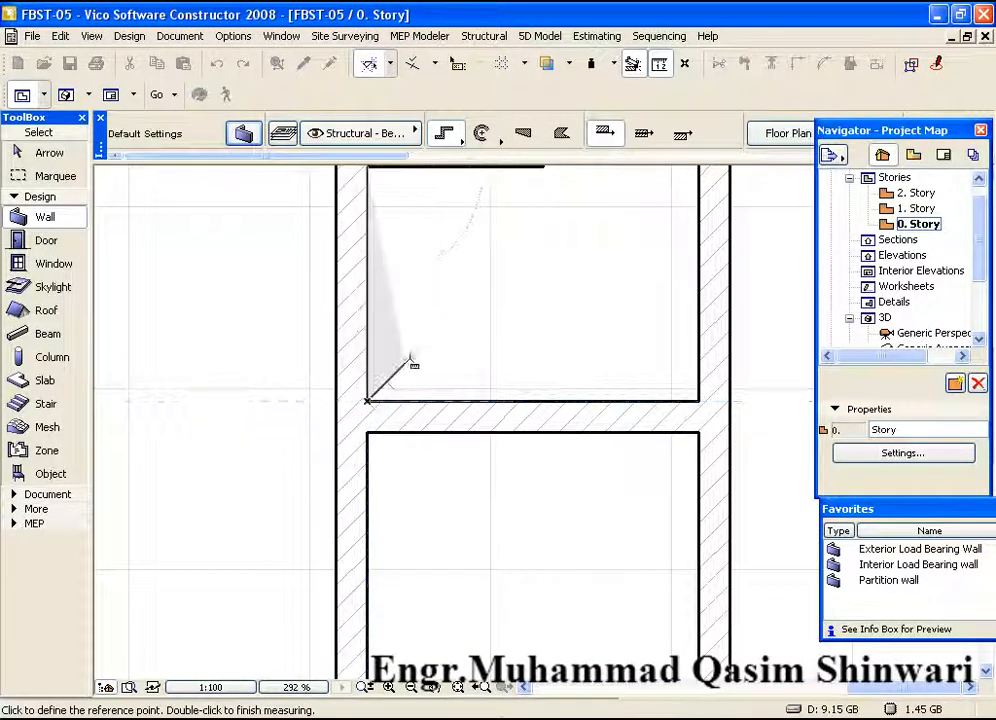
key(Escape)
- Measure the left wall of the space above the middle room, from its upper corner down to the cross wall
scroll(382, 311, down, 3)
middle_drag(382, 311, 465, 434)
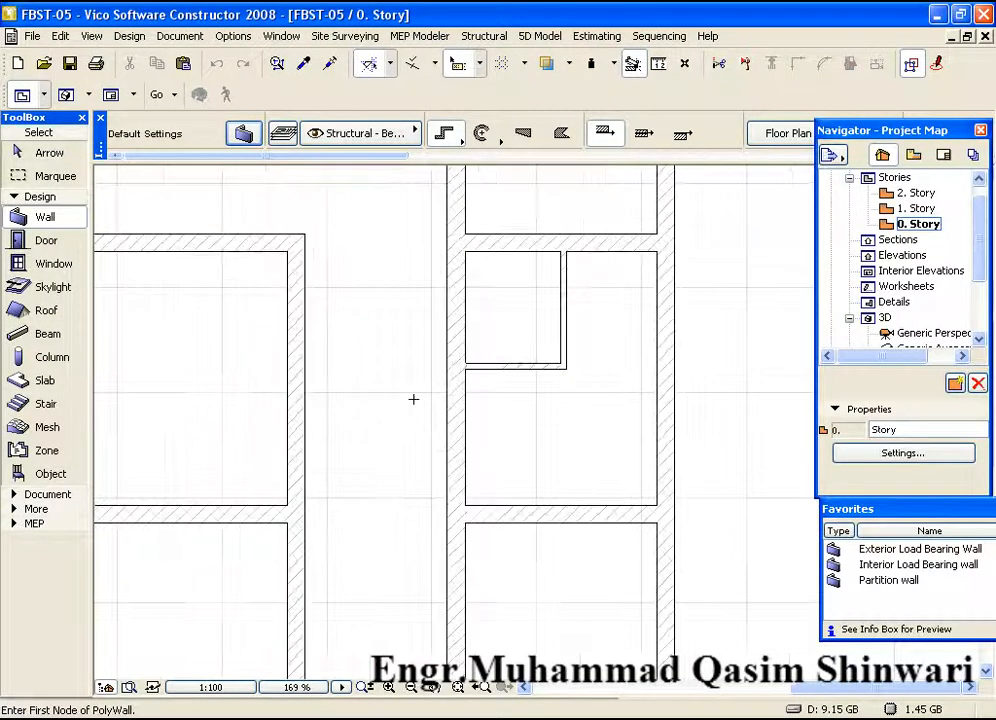
scroll(407, 365, down, 1)
middle_drag(407, 365, 442, 409)
scroll(485, 353, down, 2)
scroll(485, 353, up, 6)
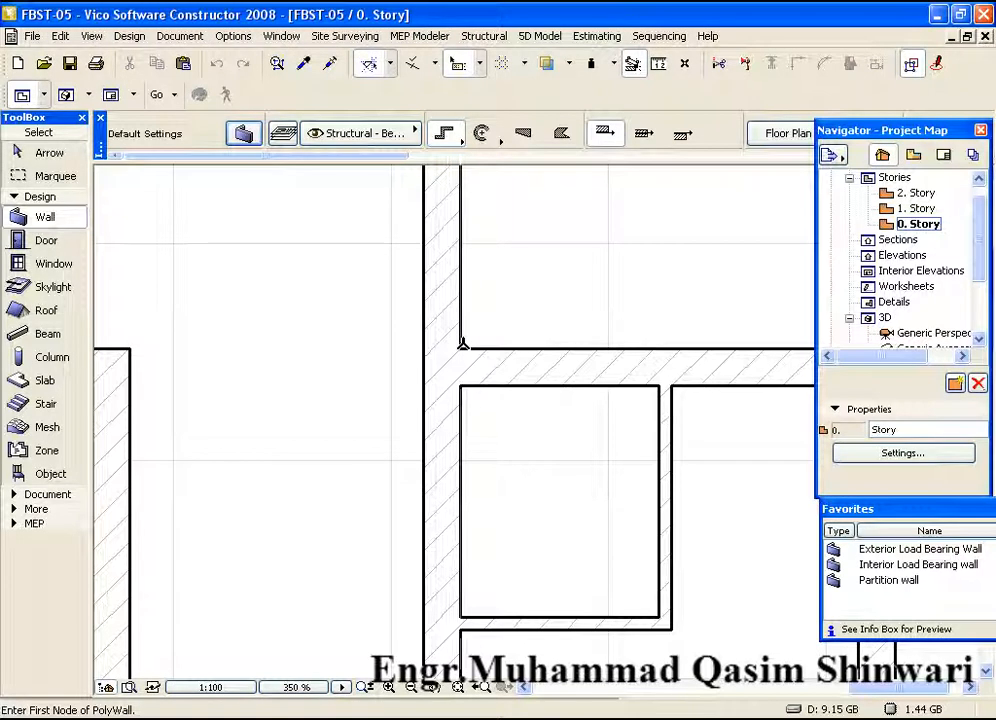
key(m)
key(Escape)
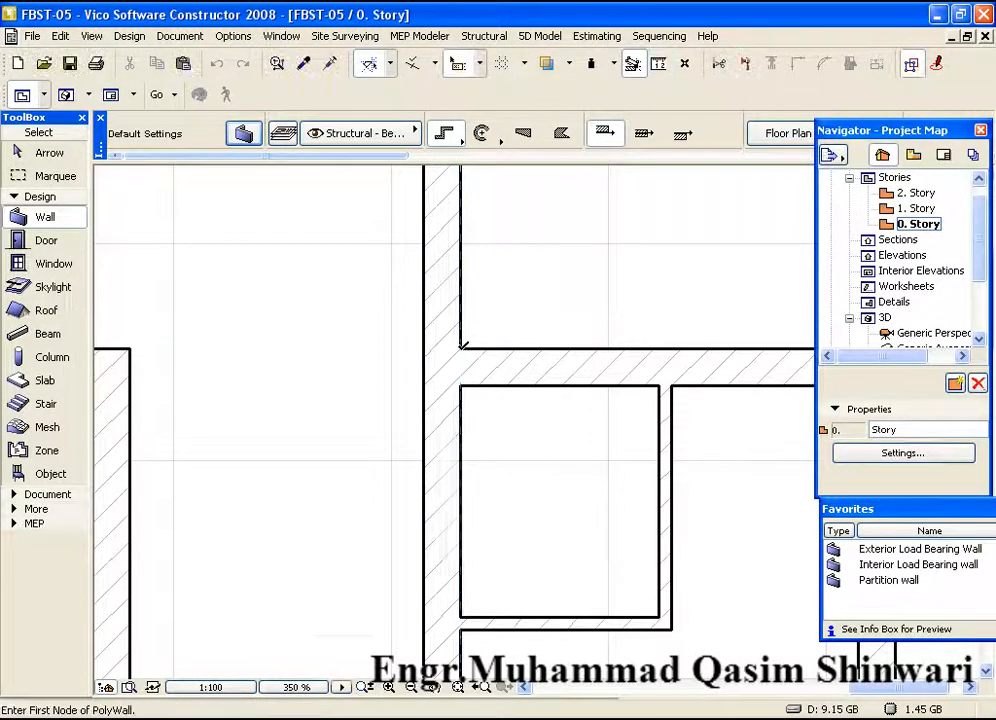
scroll(482, 278, down, 3)
middle_drag(482, 278, 476, 397)
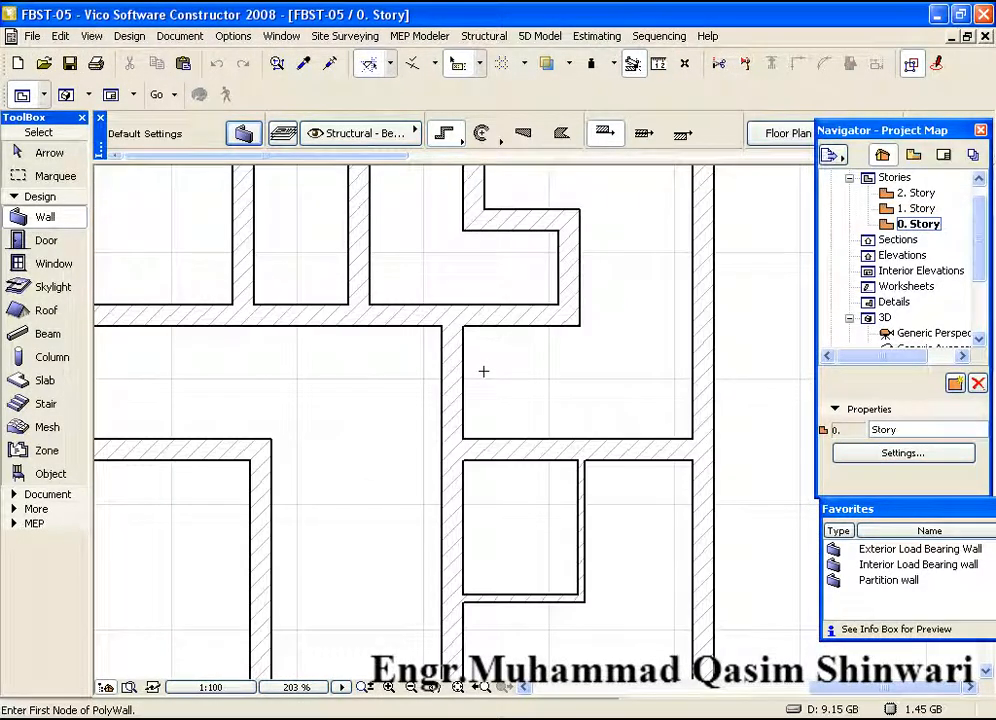
key(m)
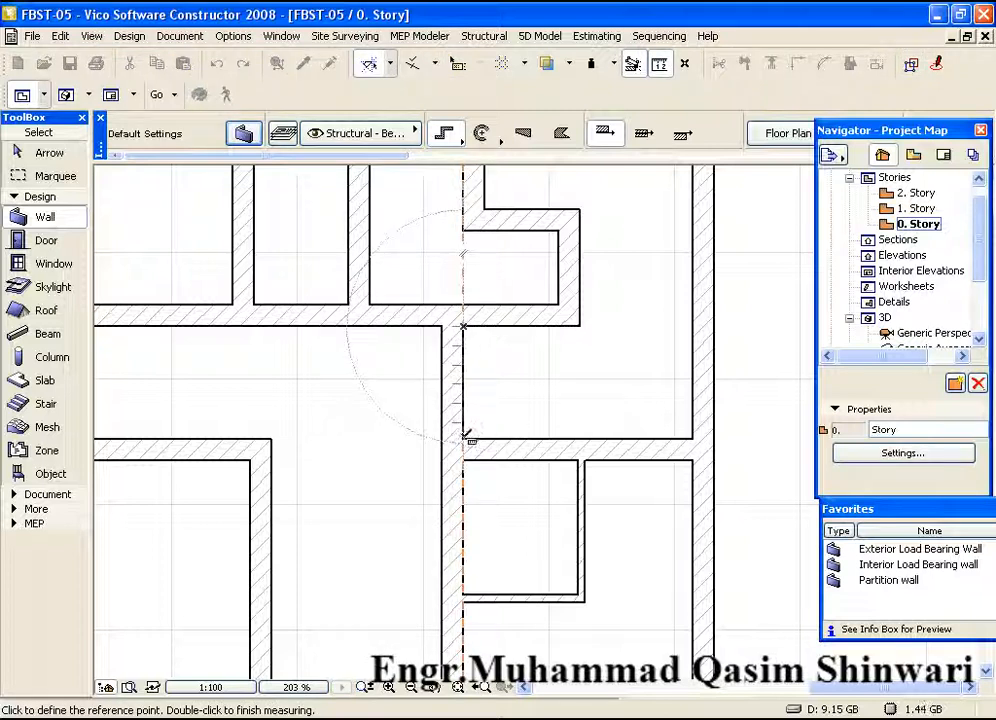
scroll(465, 436, up, 3)
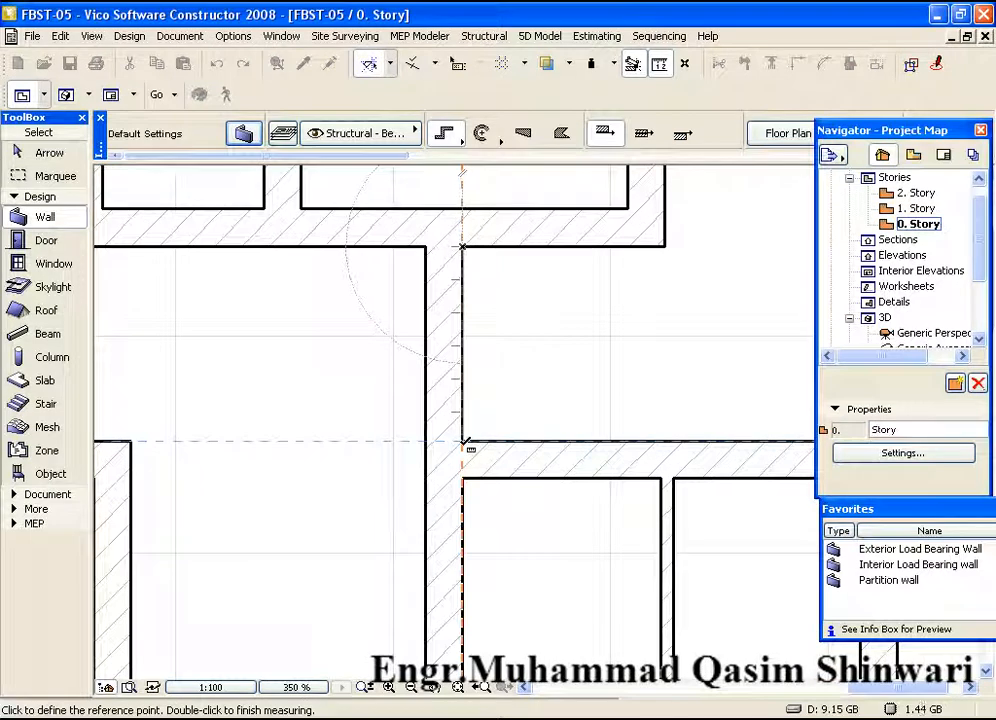
key(Escape)
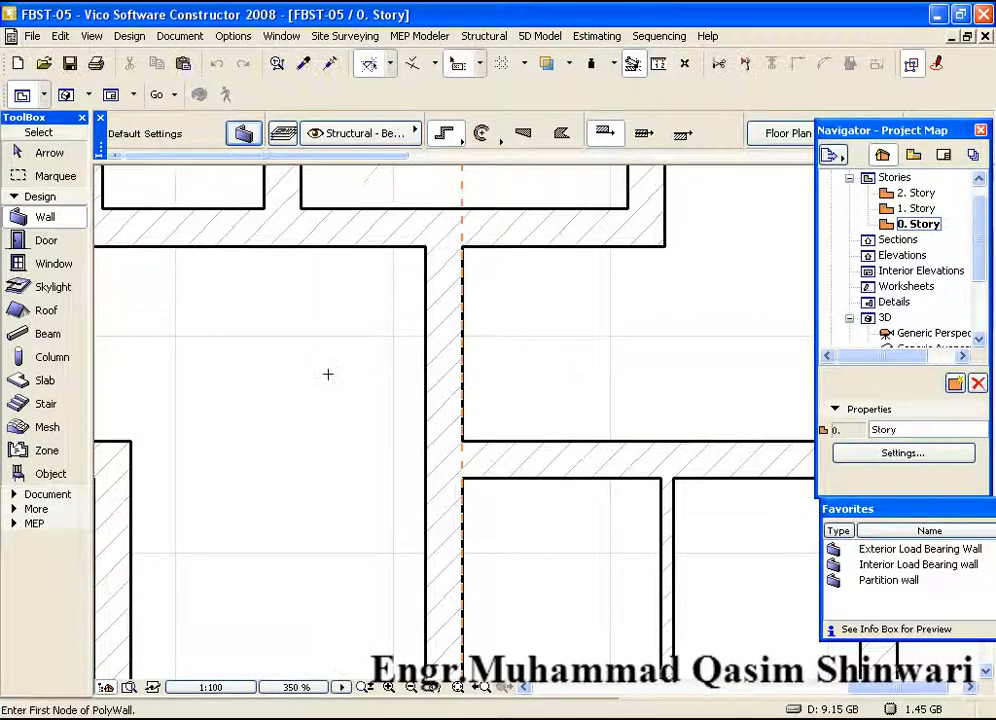
- Open the default door settings, enlarge the dialog and choose the IFC_DoorSglSwing door from the IFC_Common.apx library
scroll(328, 374, down, 4)
scroll(328, 374, down, 2)
middle_drag(271, 349, 609, 417)
scroll(609, 417, down, 2)
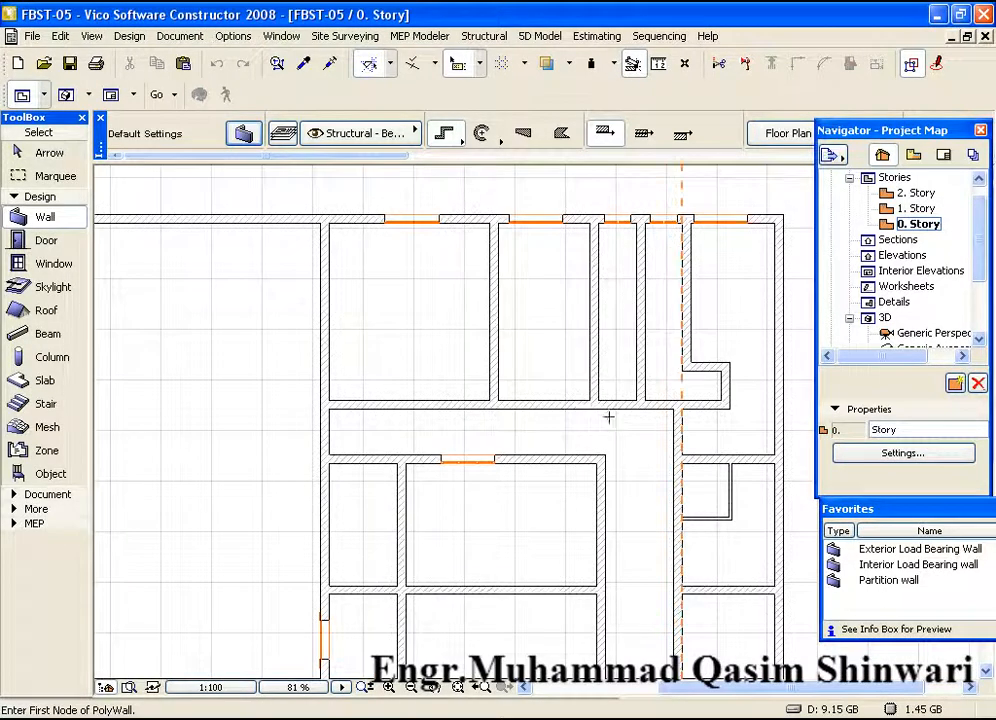
middle_drag(556, 416, 538, 282)
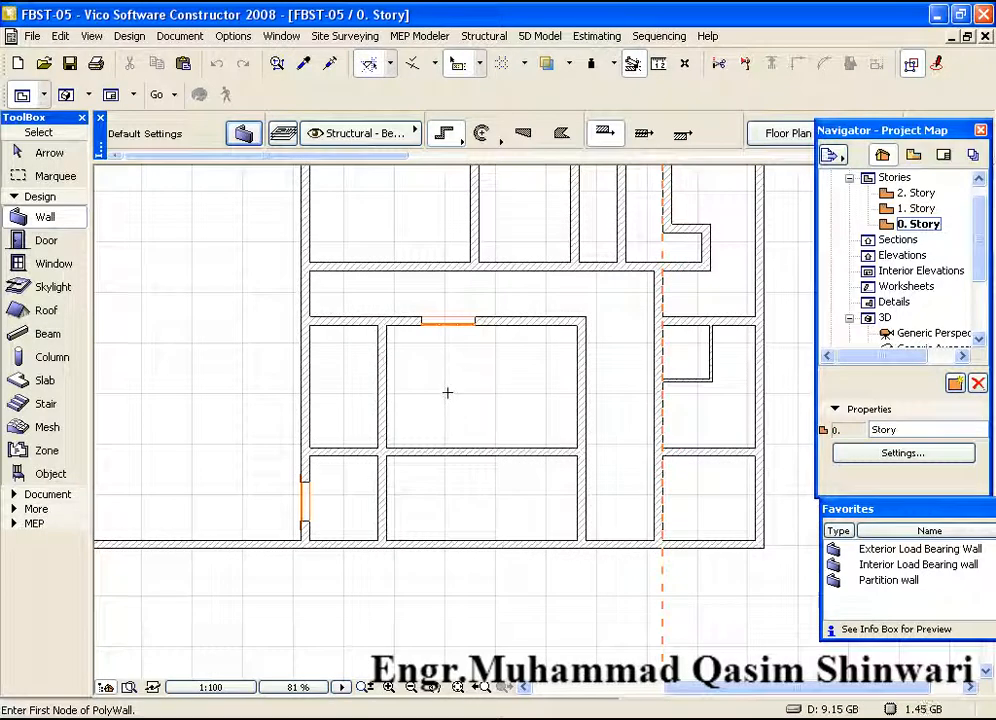
double_click(62, 247)
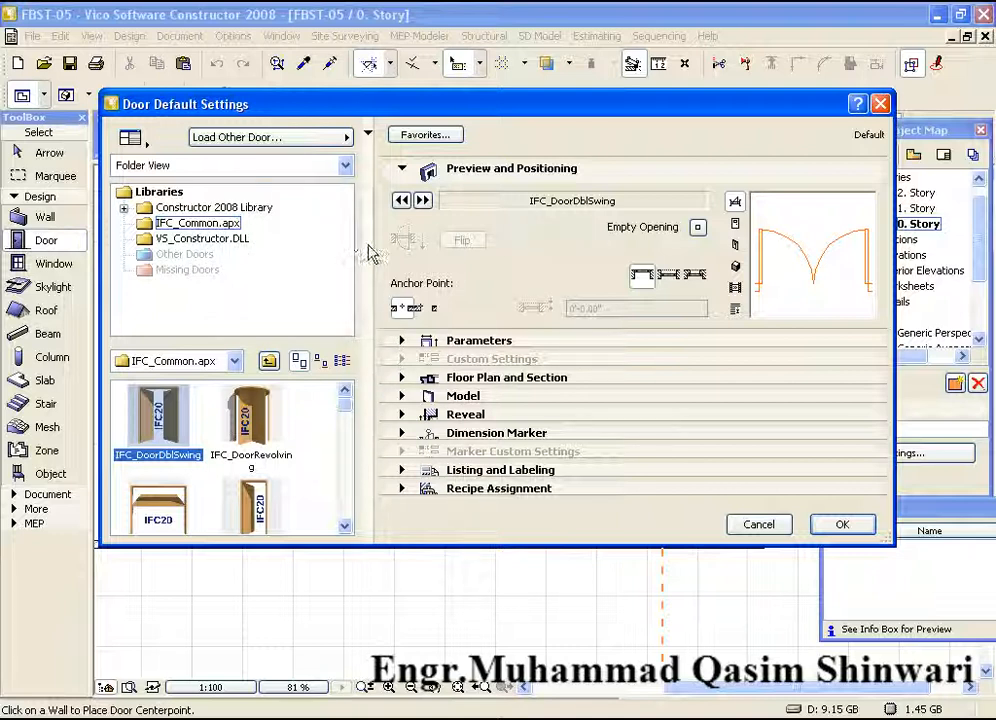
click(172, 224)
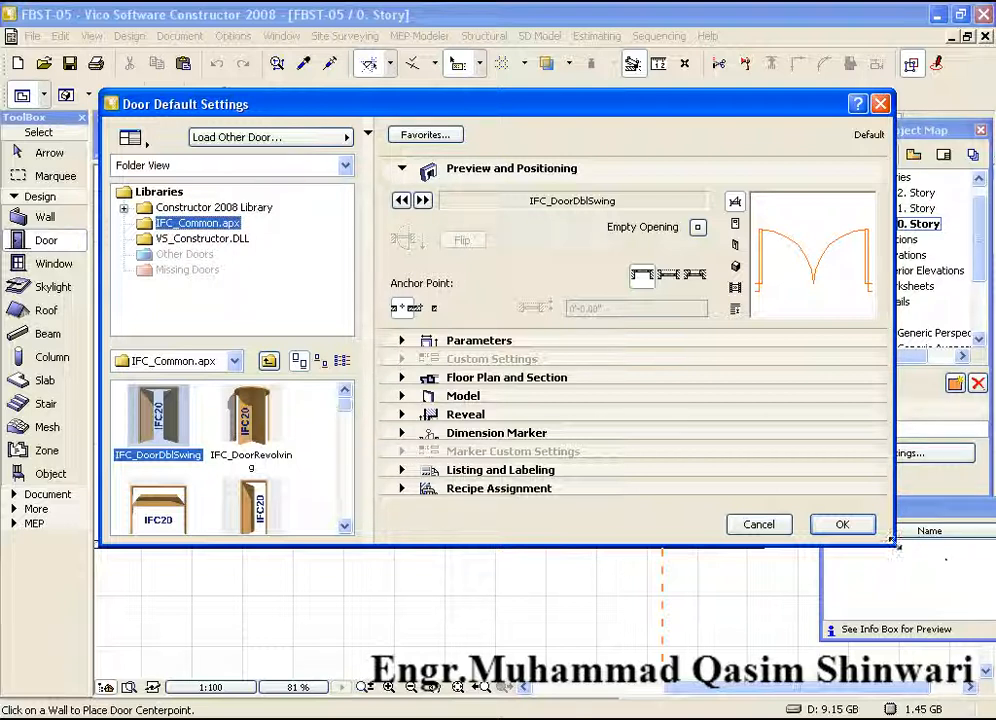
drag(893, 545, 990, 690)
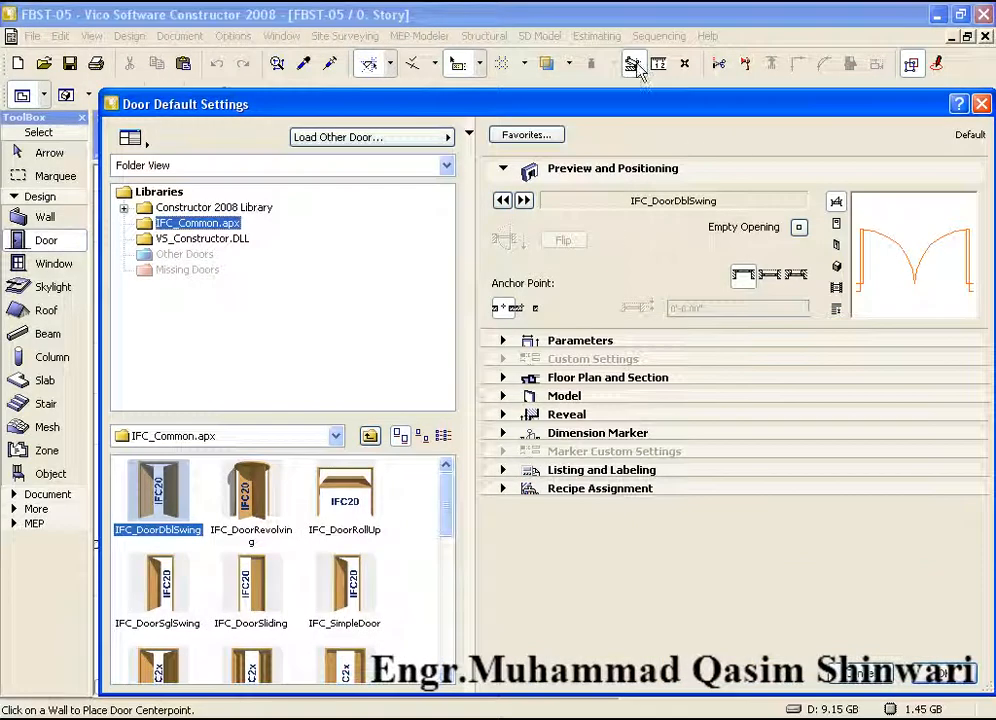
double_click(636, 104)
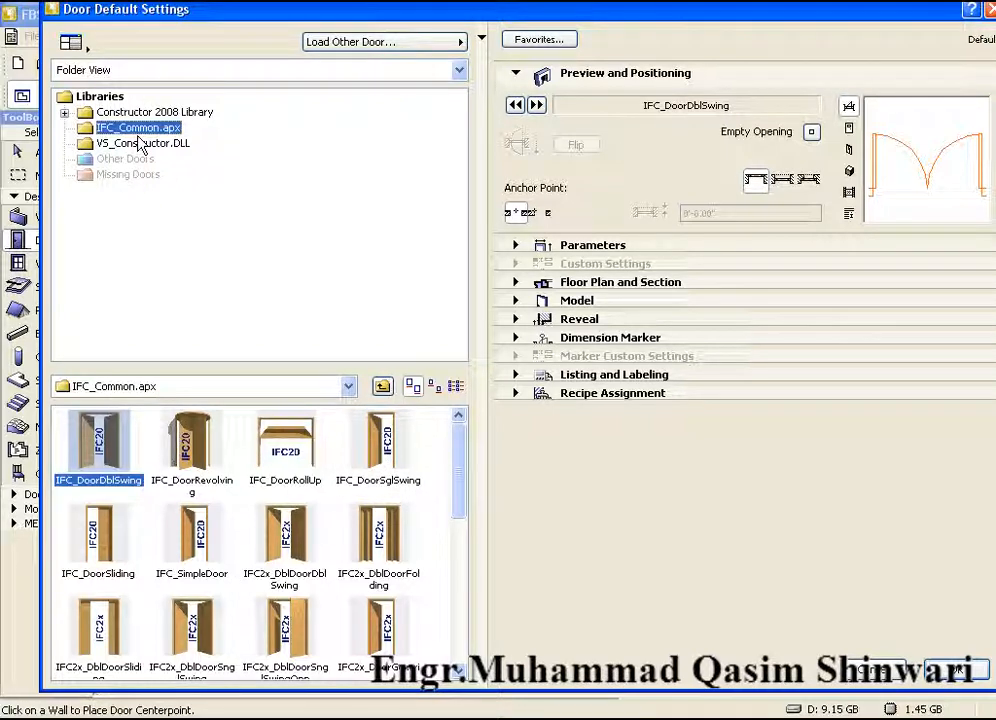
click(387, 460)
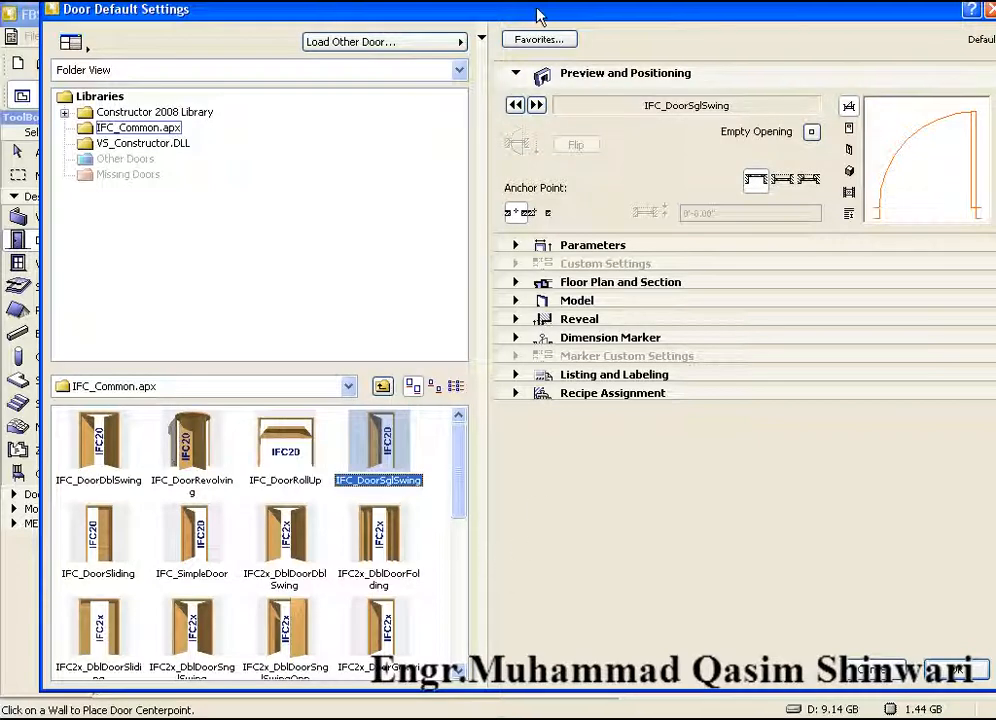
- Preview the single-swing door in its elevation, 3D and picture views, and switch its anchor point to the second option
drag(537, 9, 528, 12)
drag(764, 4, 748, 11)
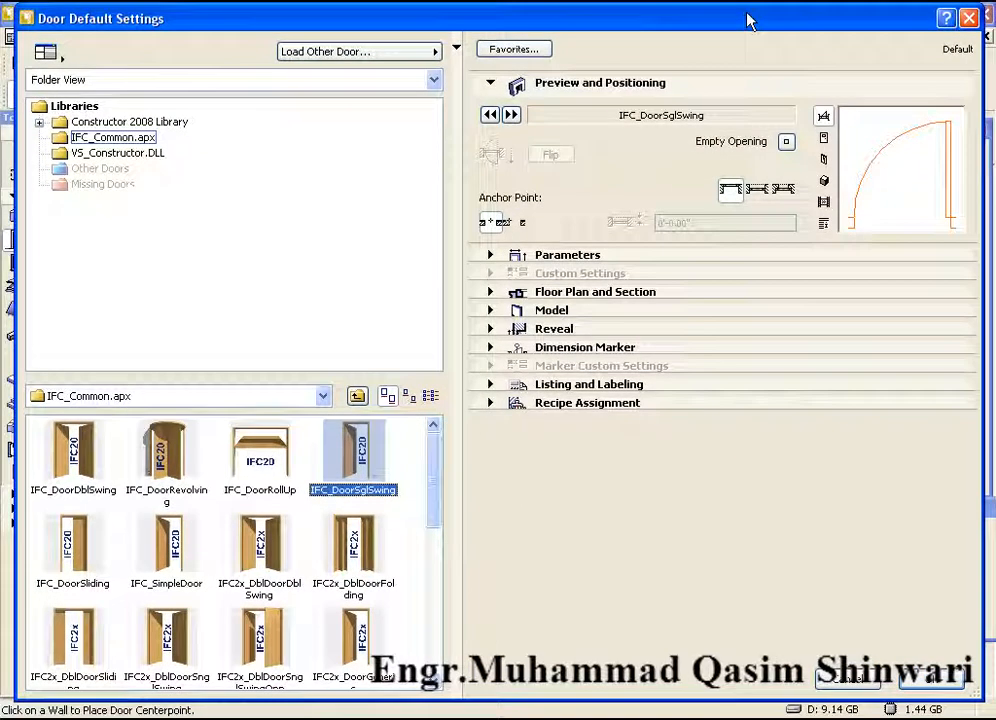
click(824, 139)
click(825, 159)
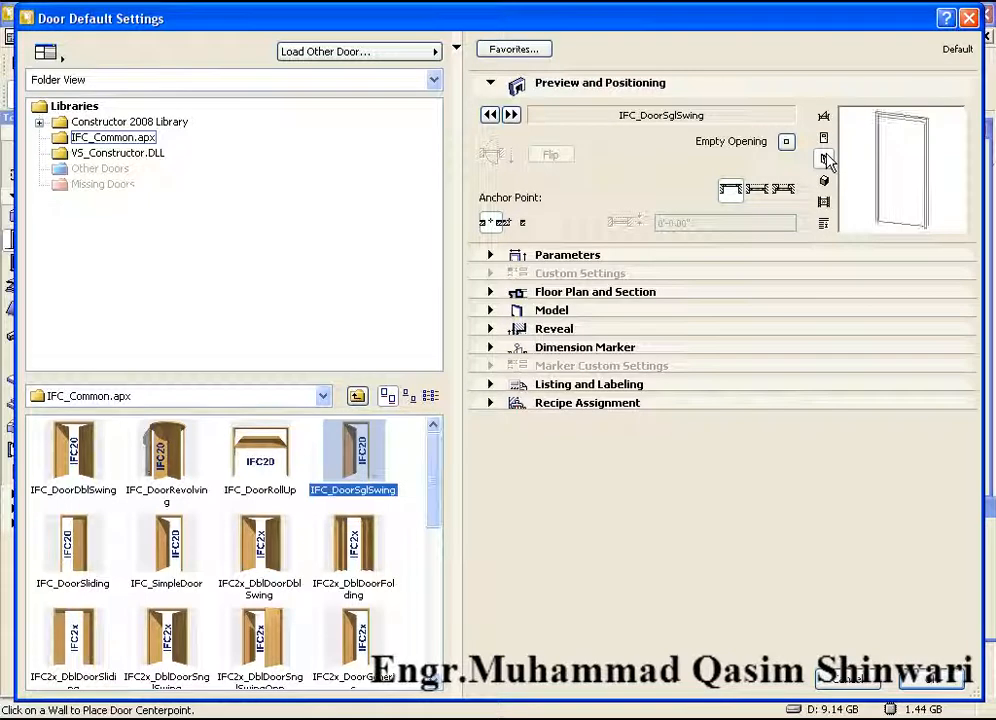
click(825, 182)
click(824, 202)
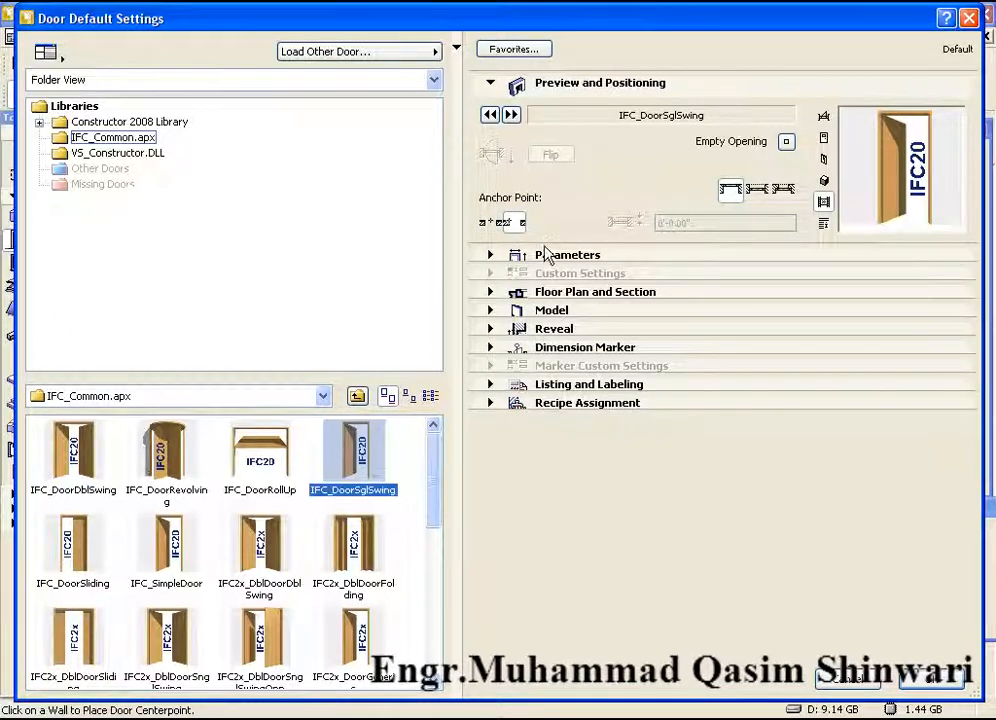
- Set the single-swing door's width to 3.5' and its height to 7' in its parameters
click(545, 255)
click(548, 260)
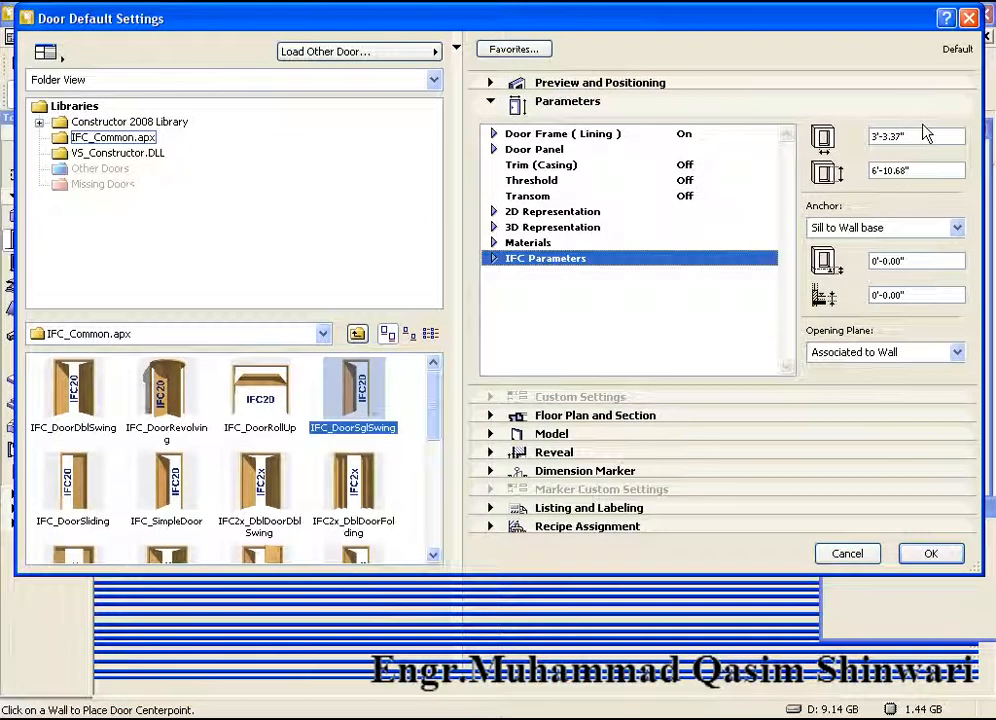
drag(920, 137, 868, 138)
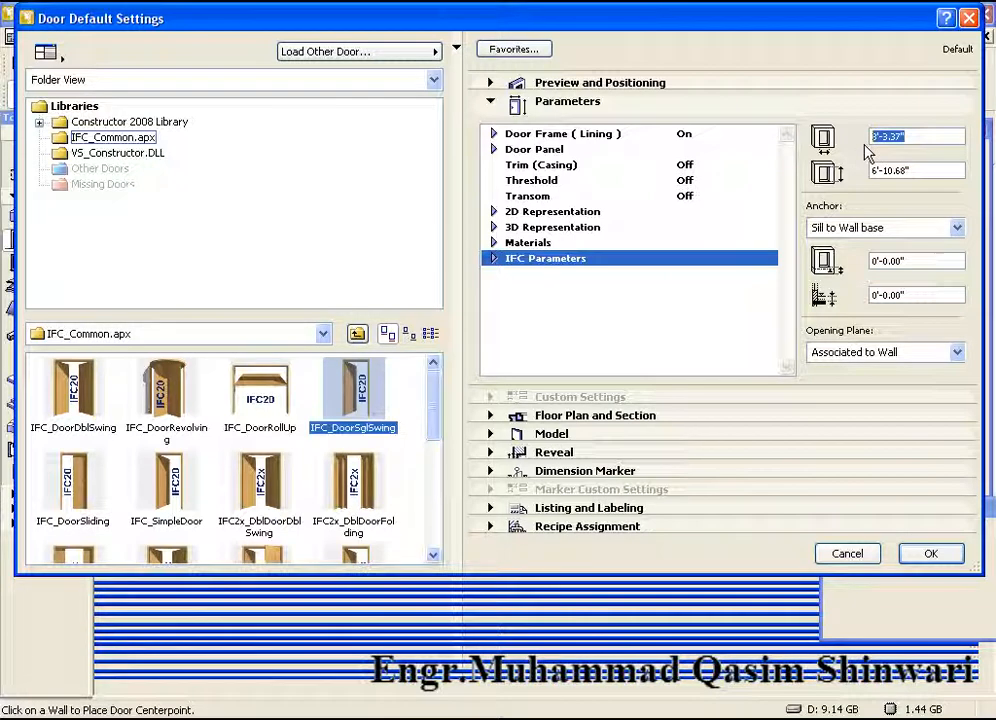
text(3.5')
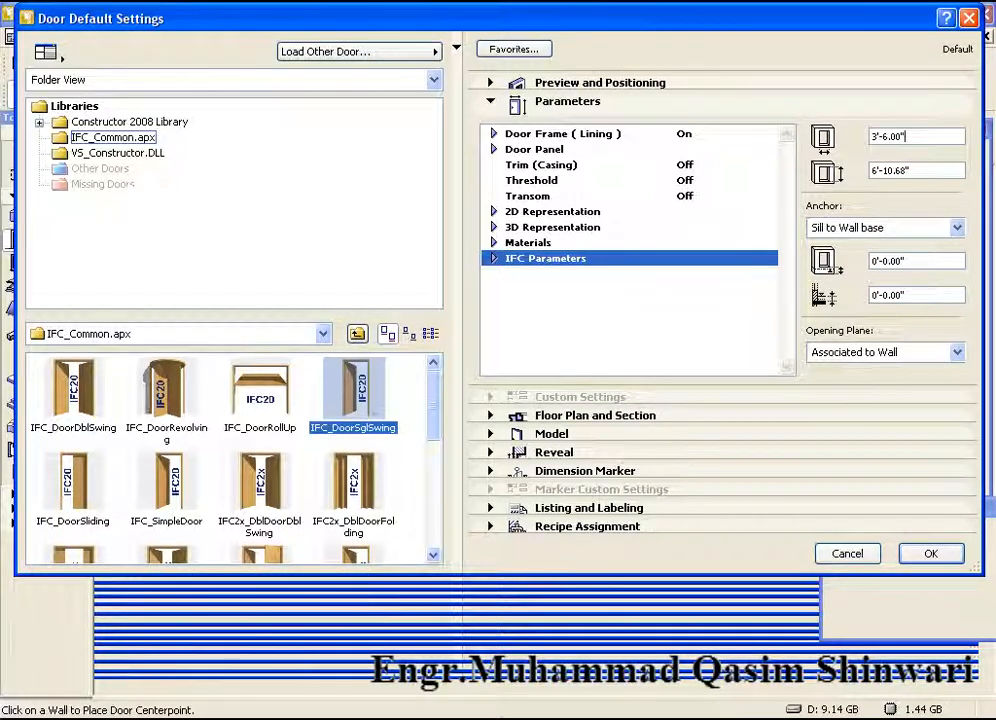
drag(907, 171, 876, 167)
text(7')
- Look through the single-swing door's floor plan, model, reveal, dimension marker, listing and recipe settings
click(663, 419)
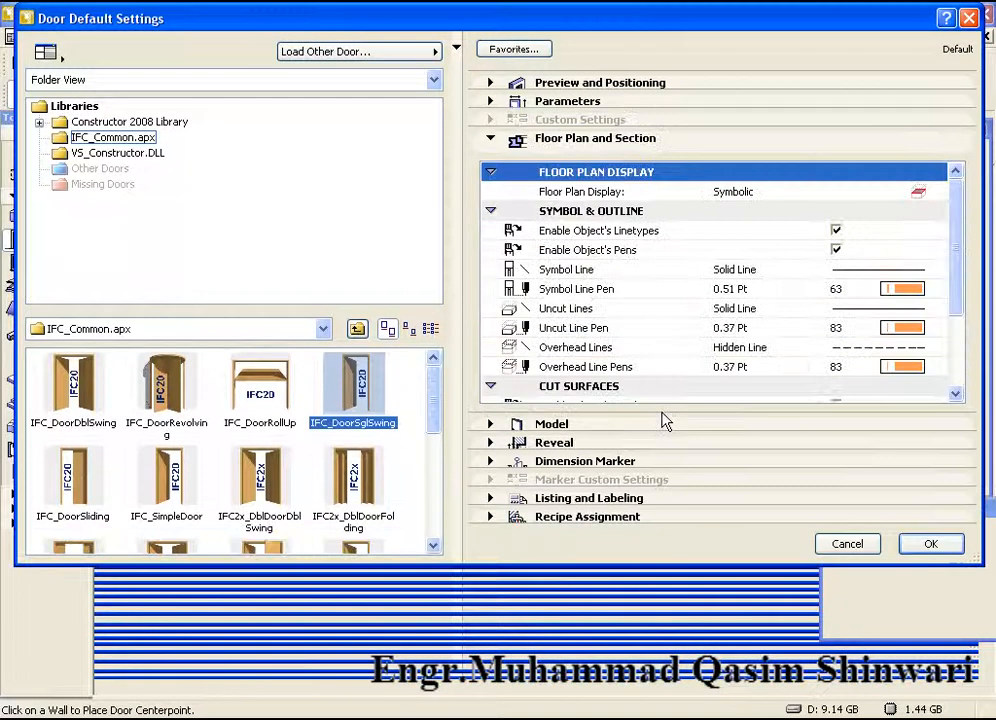
click(614, 418)
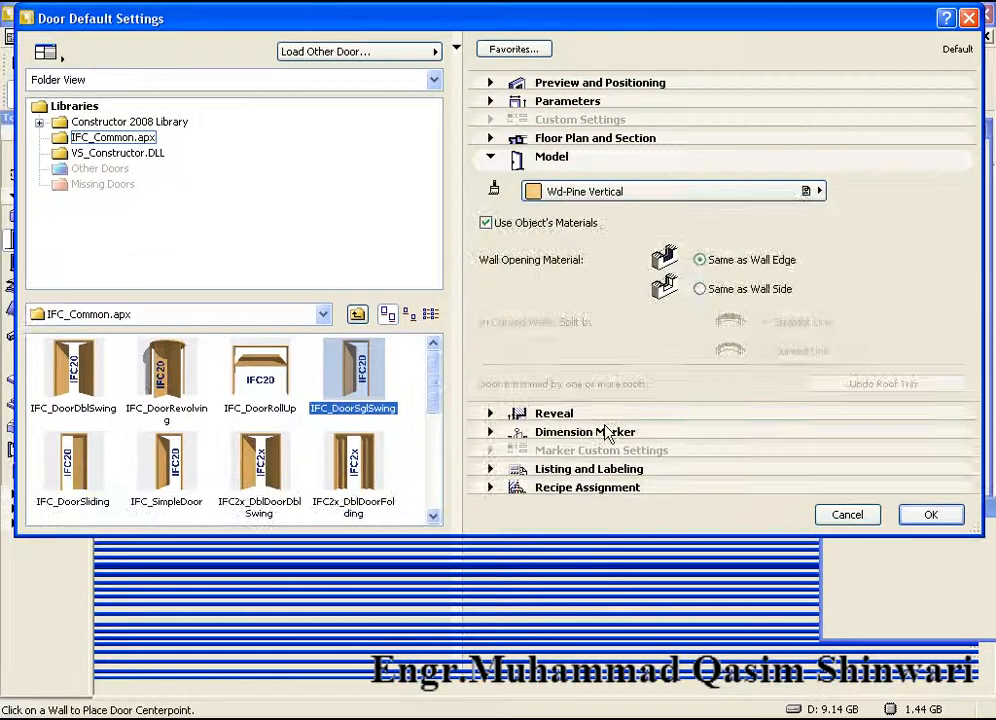
click(604, 414)
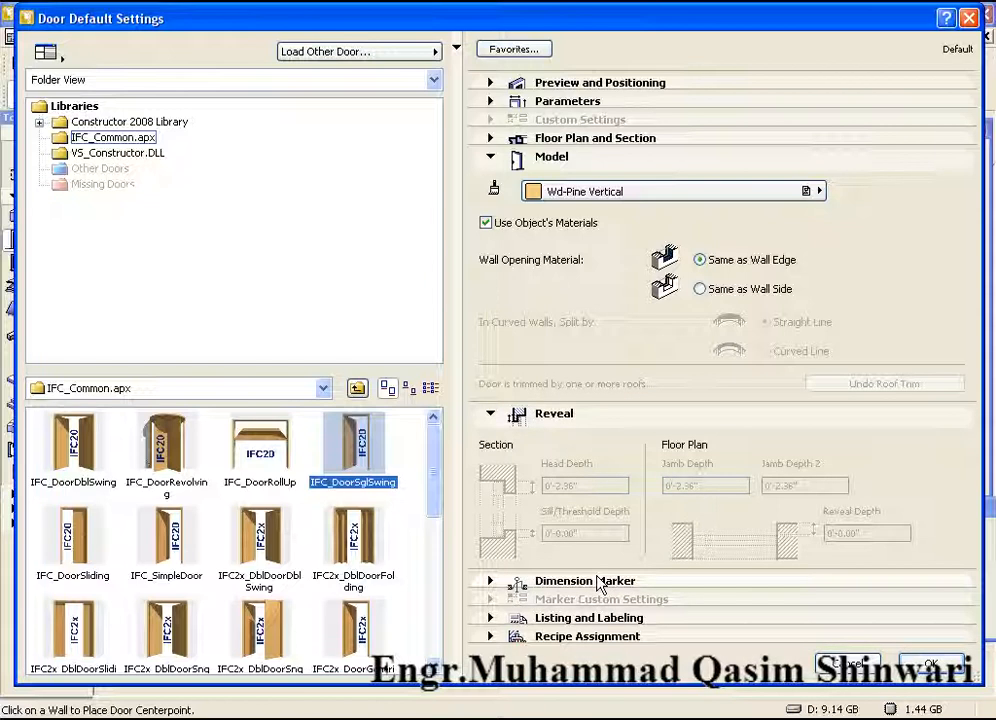
click(590, 581)
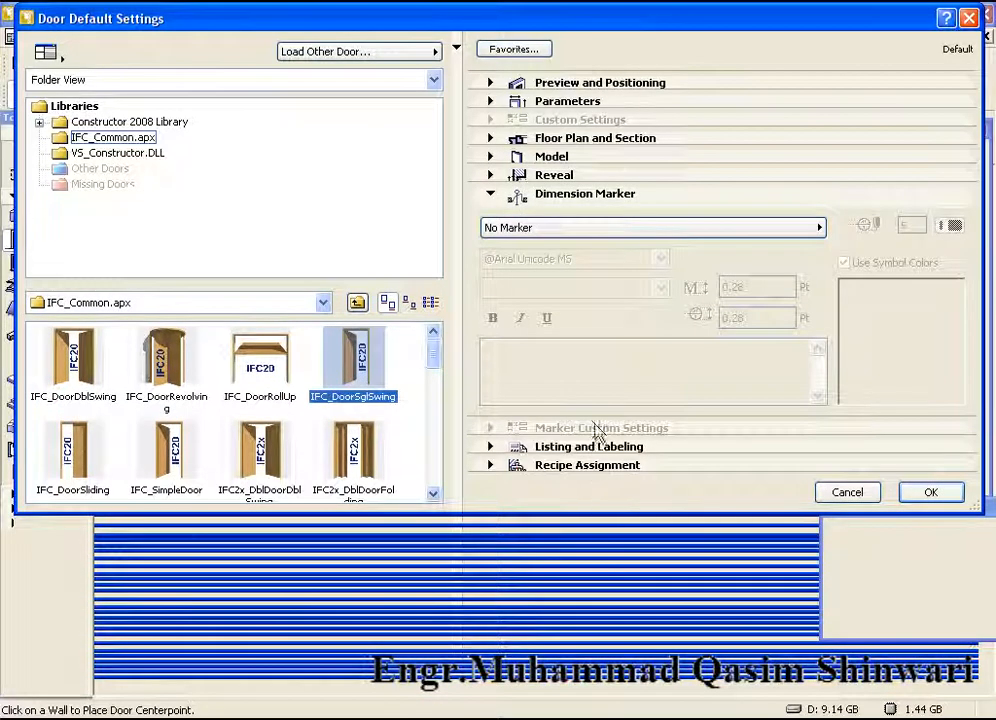
click(598, 447)
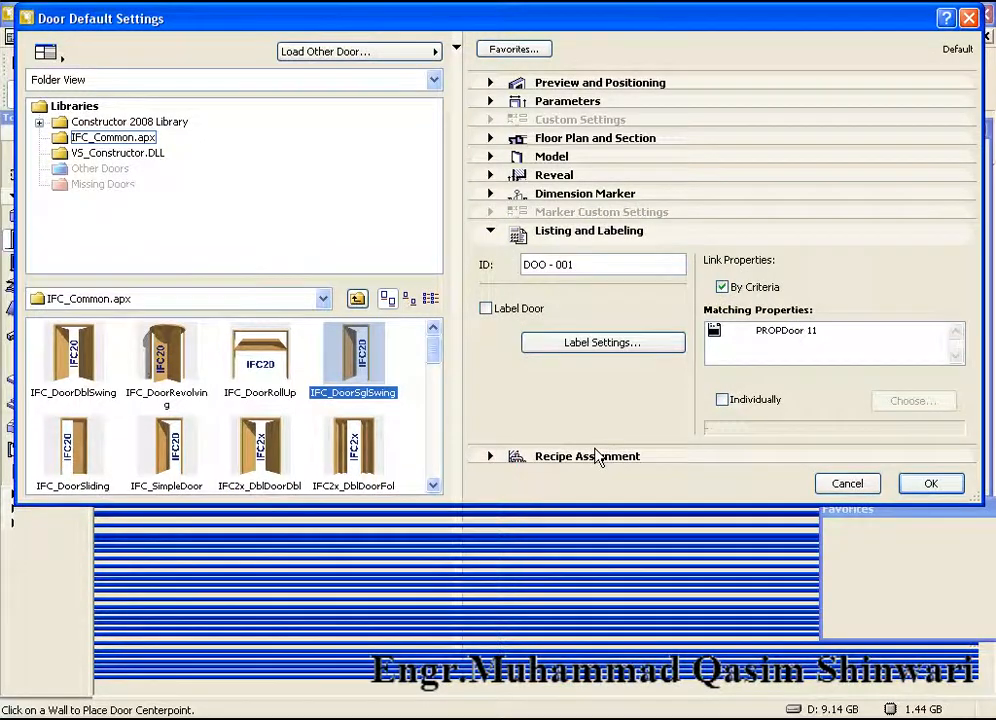
click(597, 457)
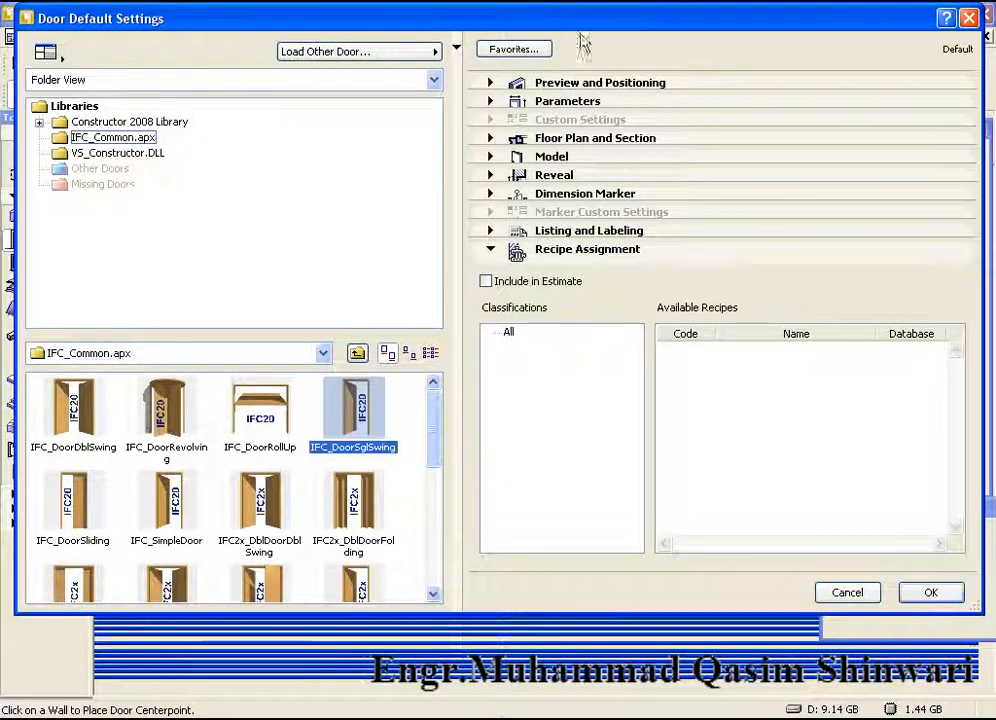
- Save the current single-swing door settings as a favorite named "Door 3.5 x 7-Single"
click(514, 49)
click(512, 196)
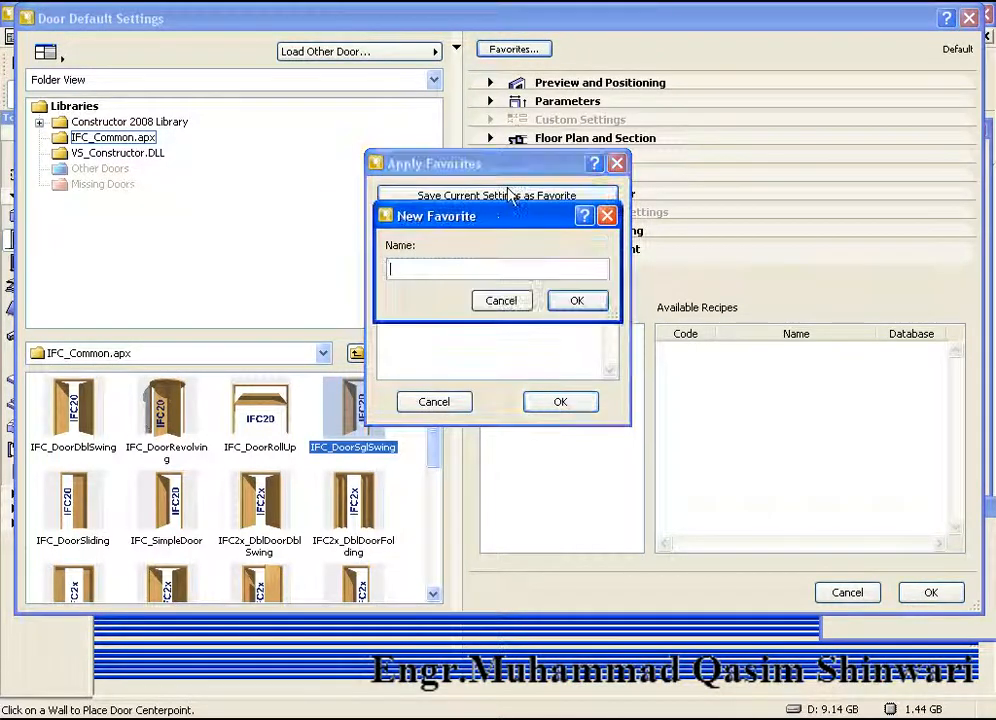
text(Do)
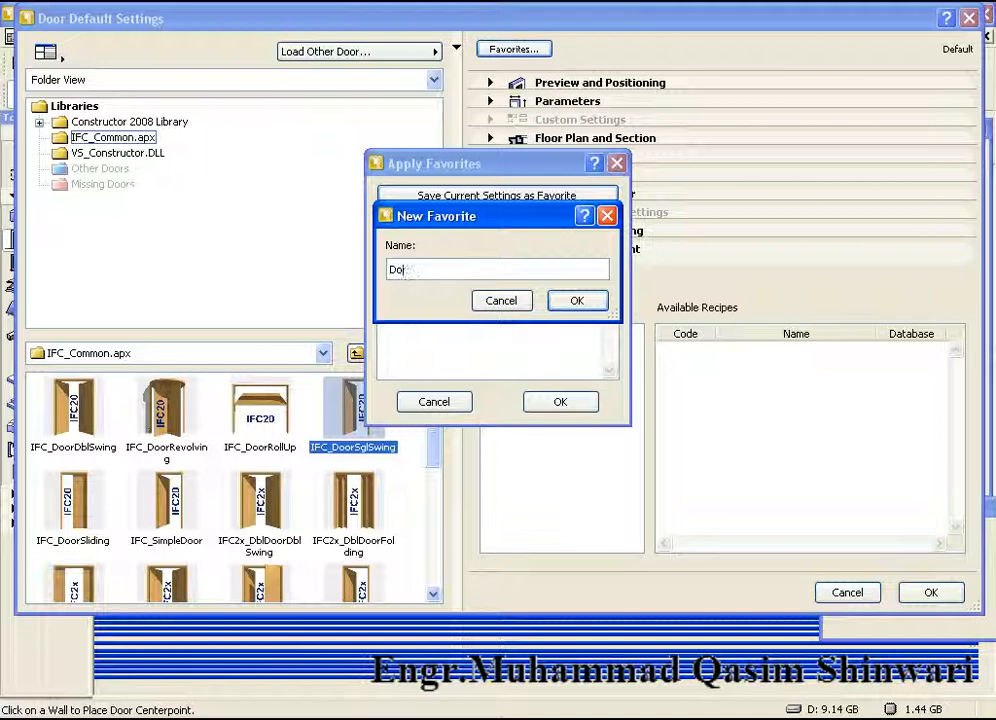
text(or 3.5 x 7-Single)
key(Return)
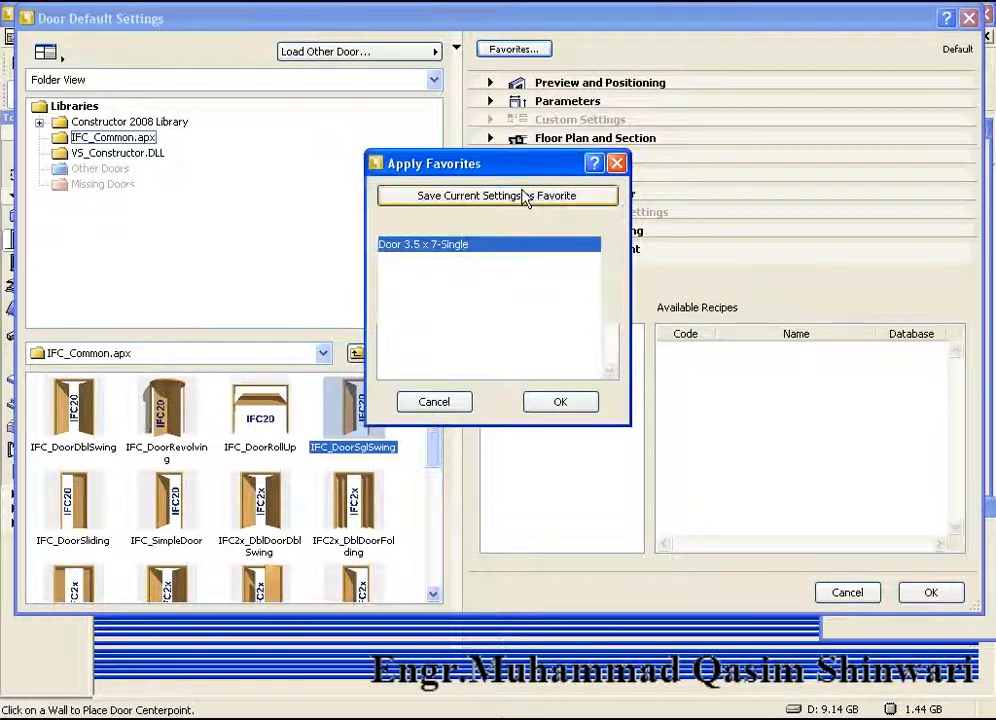
click(562, 402)
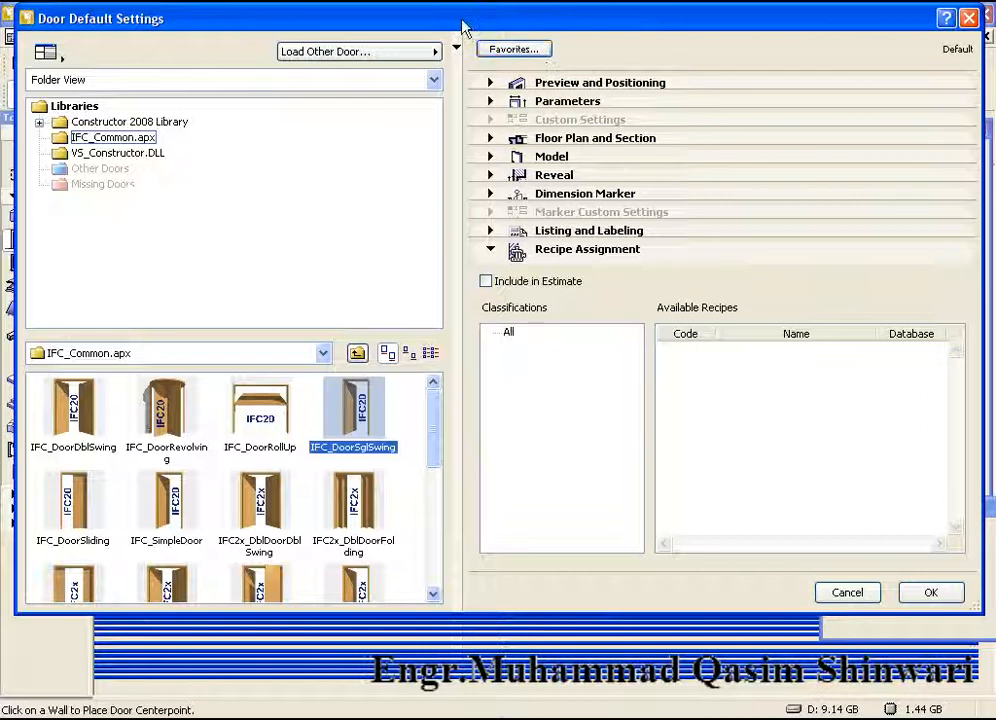
drag(463, 28, 464, 26)
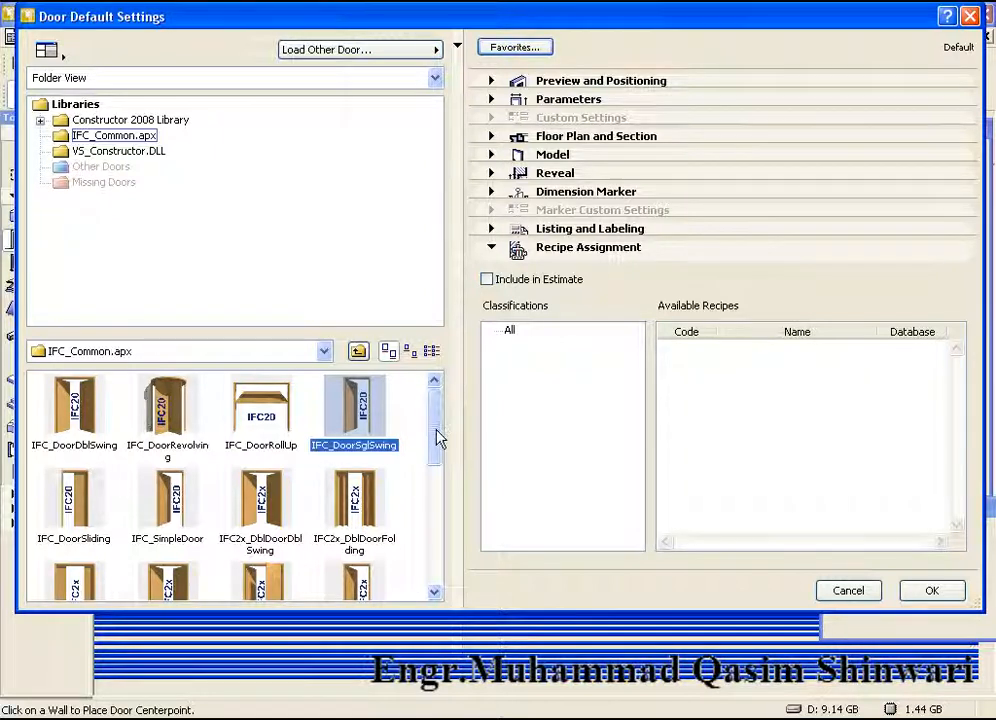
- Choose the IFC_DoorDblSwing door and preview it in its elevation, 3D and picture views
click(72, 425)
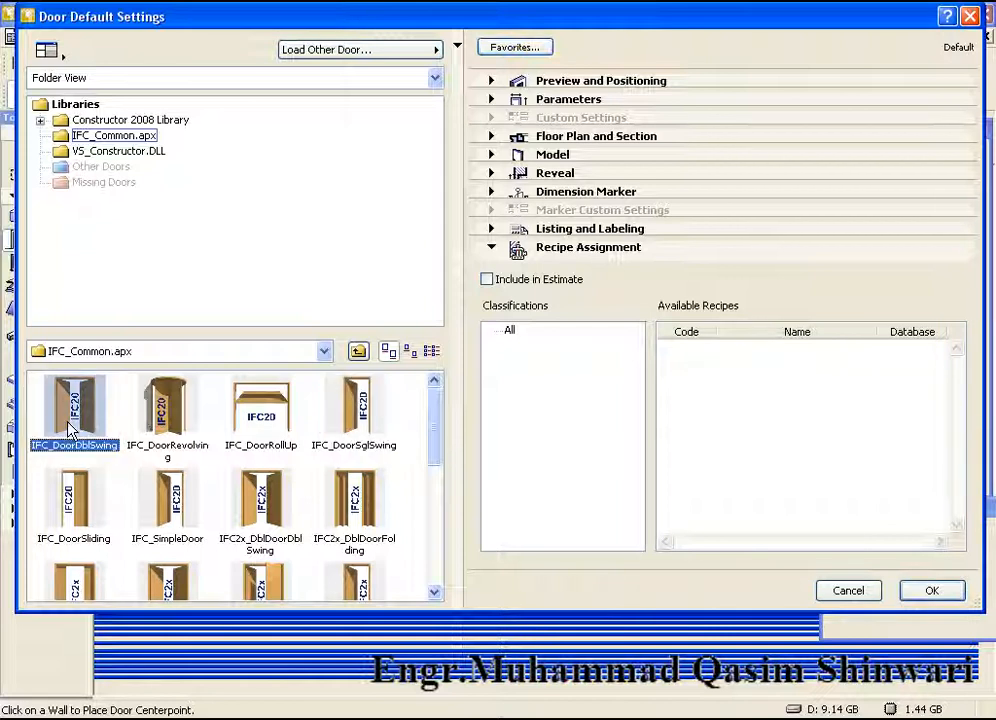
click(533, 86)
click(825, 135)
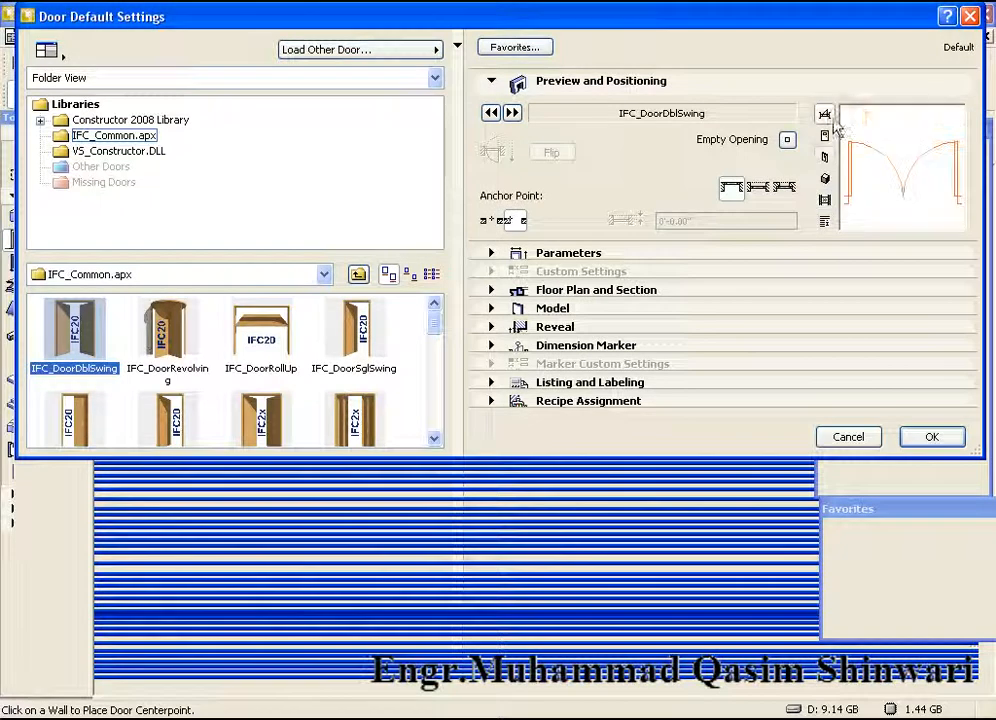
click(825, 157)
click(825, 178)
click(825, 199)
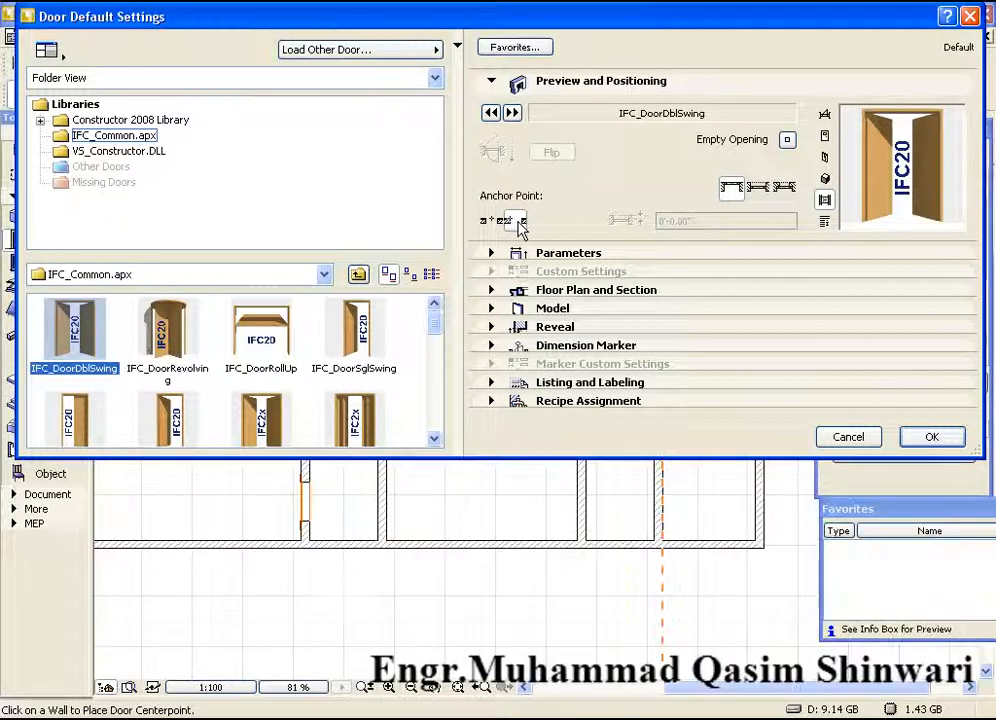
- Set the double-swing door's width to 4'-6" in its parameters
click(563, 256)
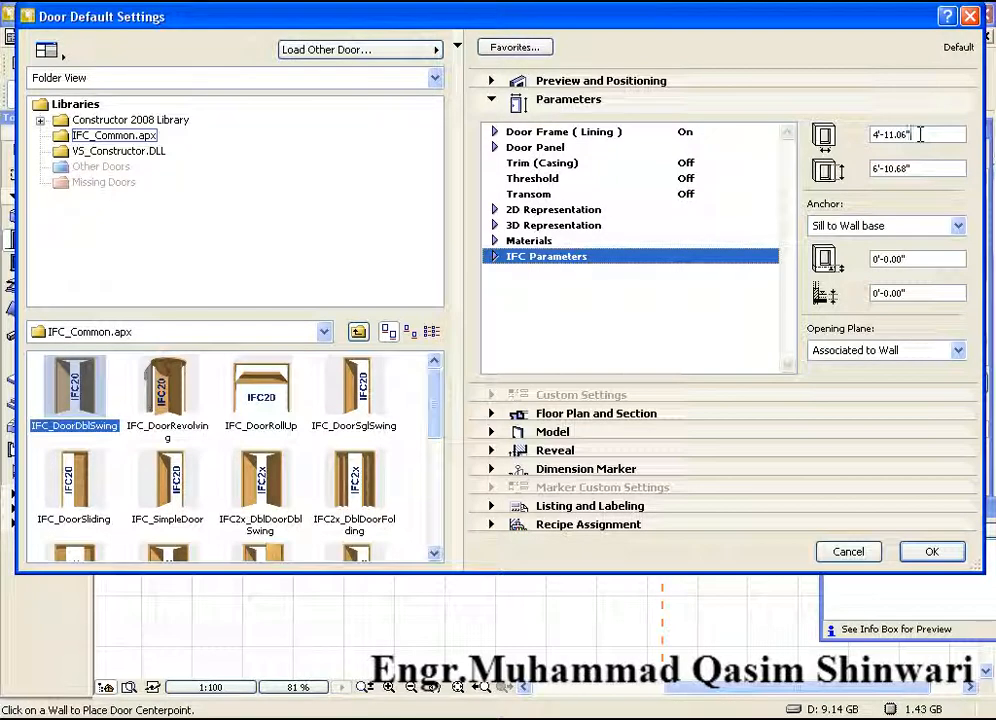
click(920, 134)
double_click(920, 134)
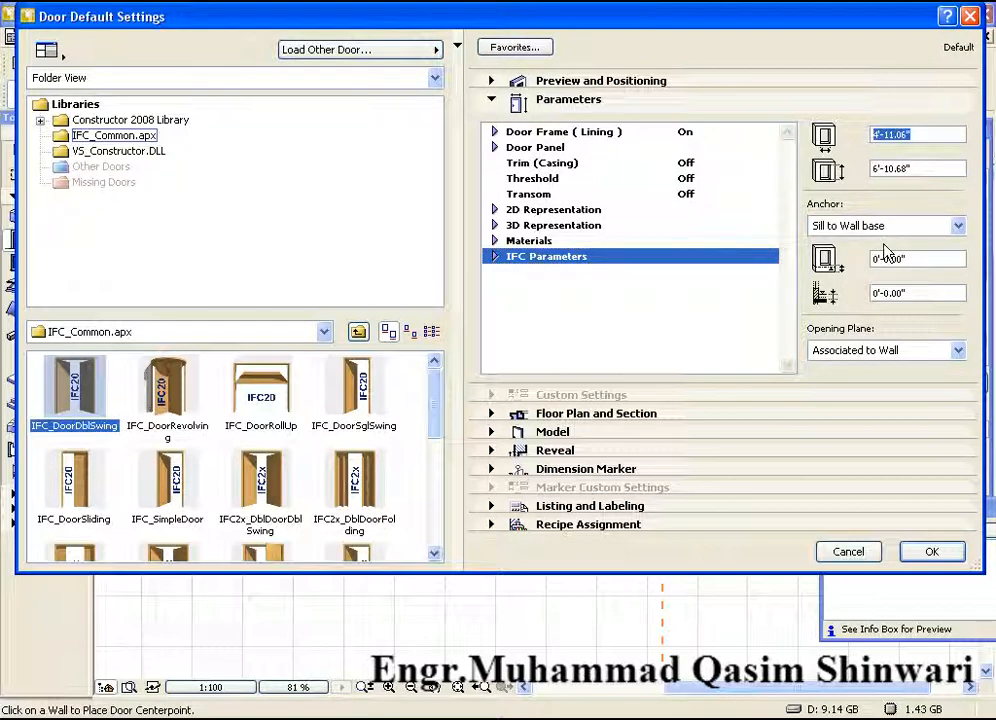
text(3.5)
text(5)
key(BackSpace)
key(BackSpace)
key(BackSpace)
text(5)
- Set the double-swing door's height to 7' and keep its opening plane as Associated to Wall
click(910, 168)
drag(925, 170, 833, 168)
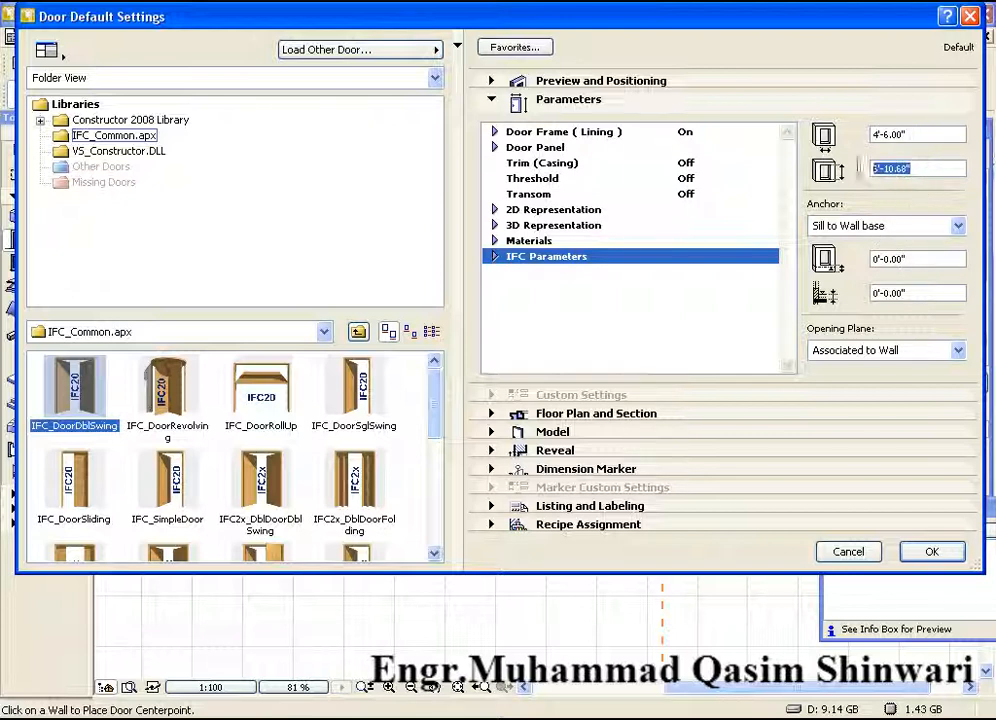
text(7')
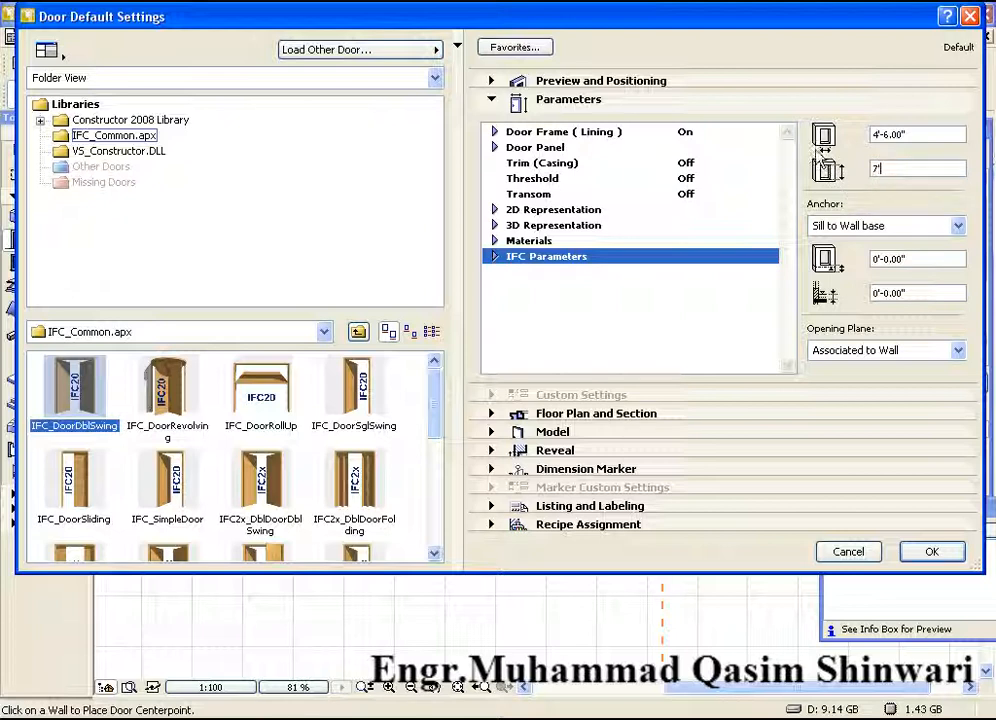
click(924, 259)
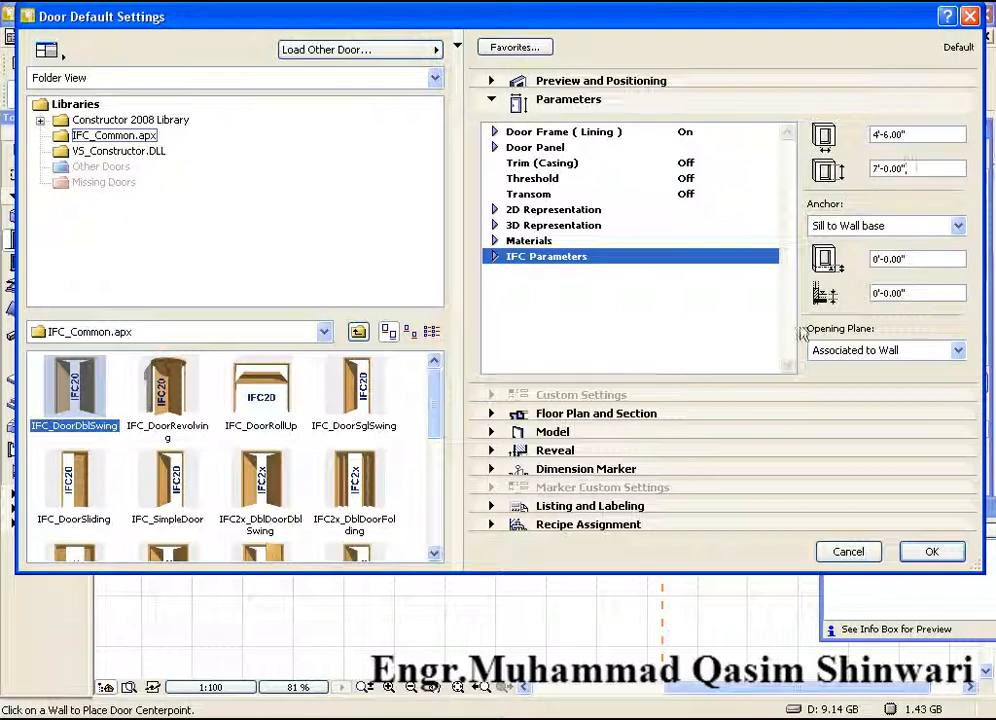
click(843, 352)
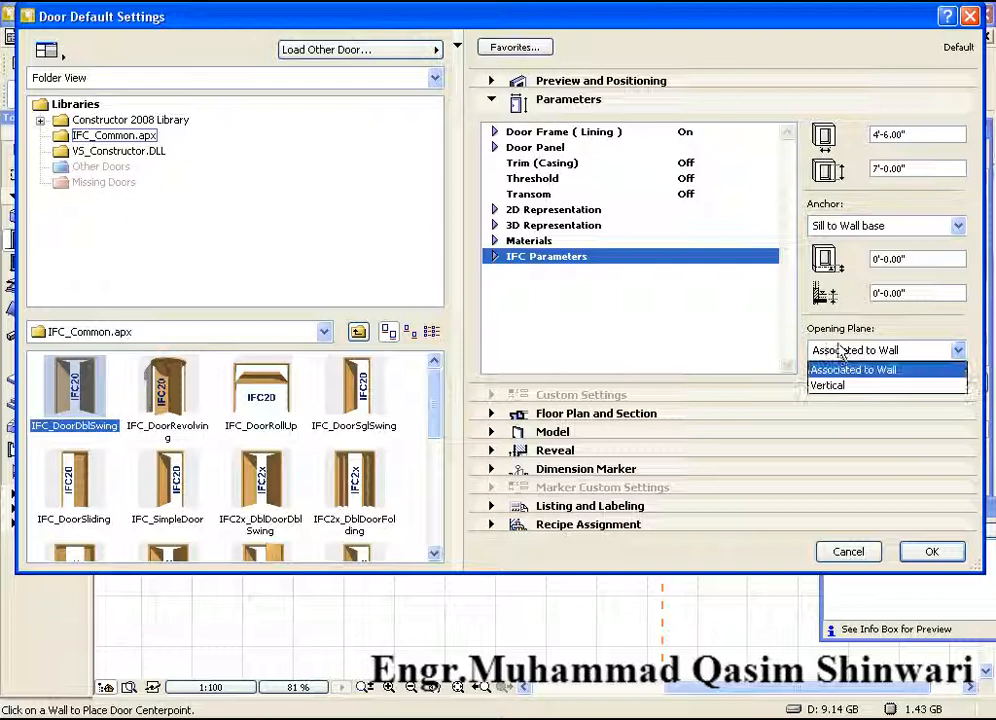
click(838, 348)
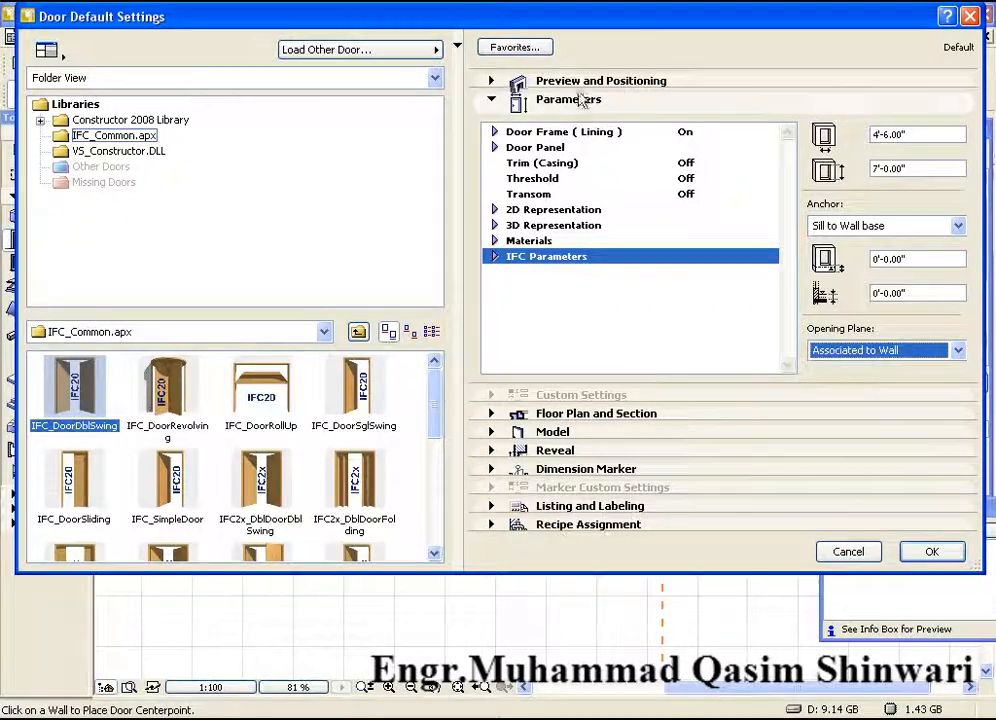
- Save the double-swing door settings as a favorite named "Door 4.5 x 7-Double"
click(540, 50)
click(505, 197)
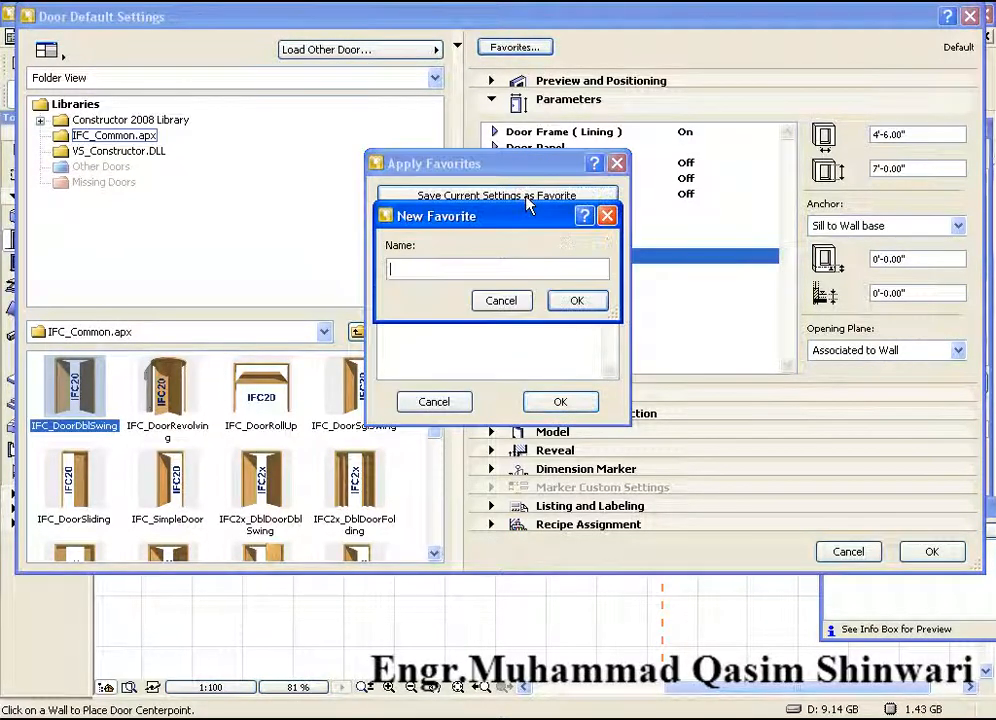
text(D)
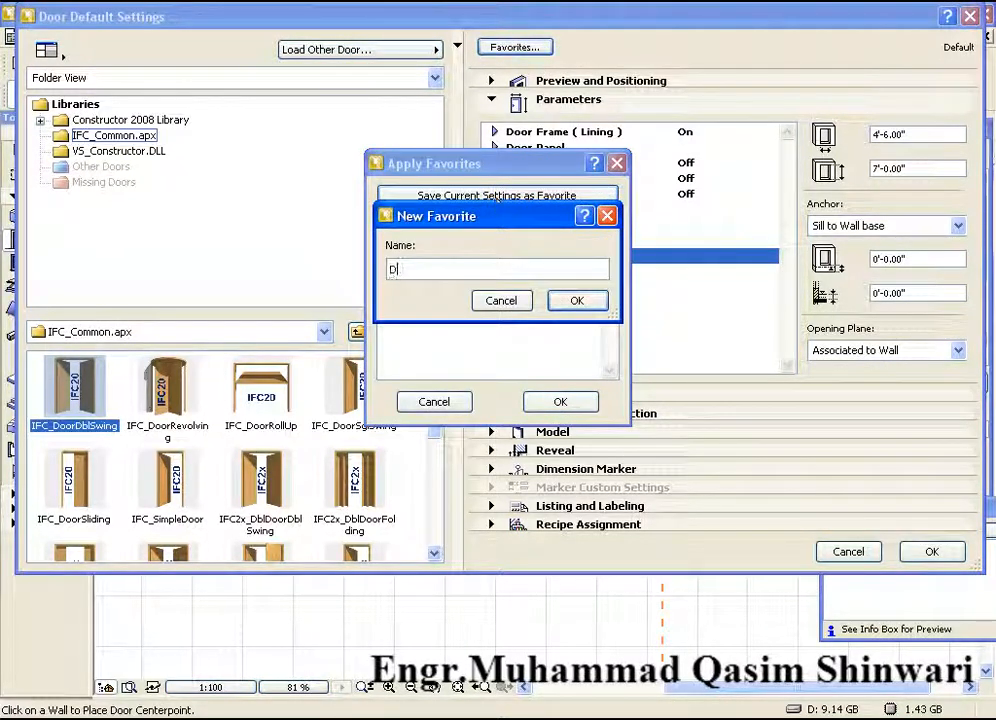
text(oor 4.5 x 7)
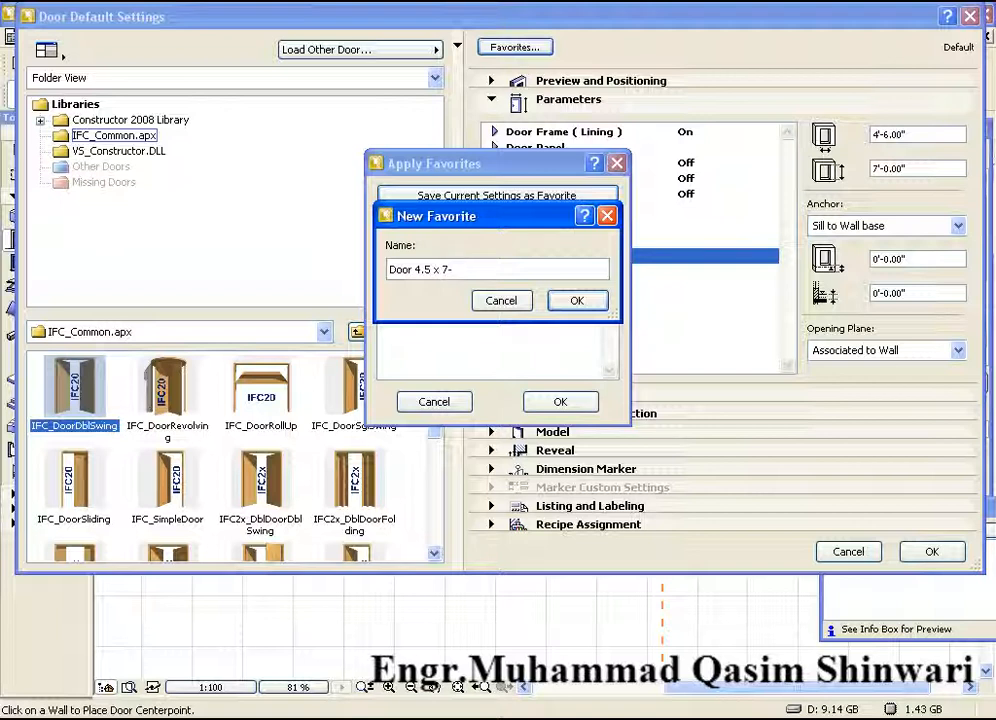
text(-Double)
key(Return)
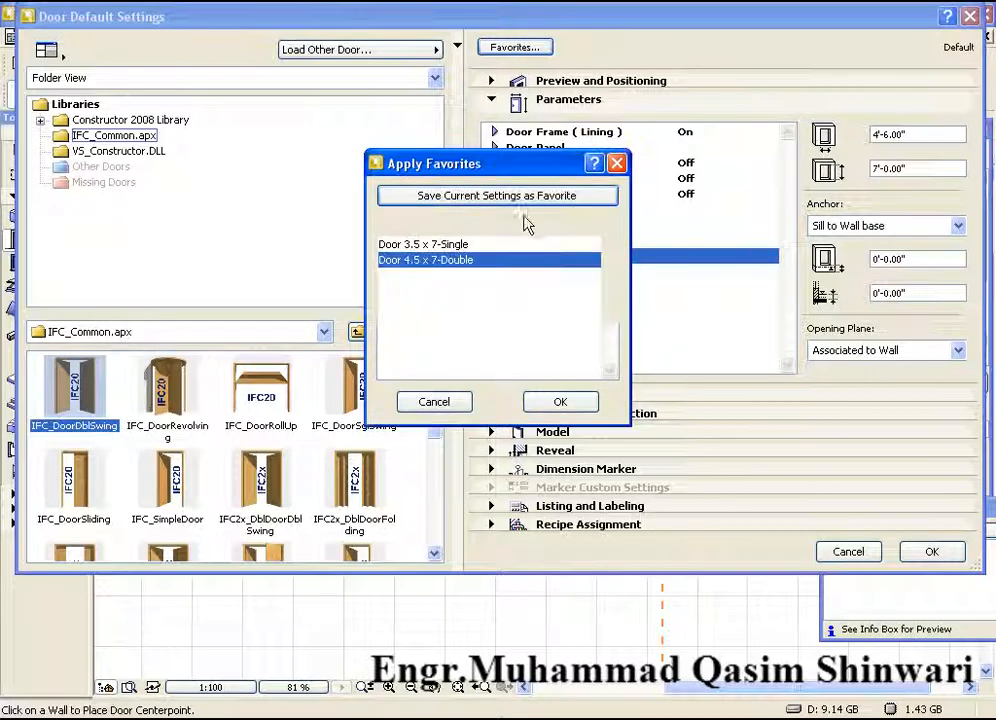
click(561, 402)
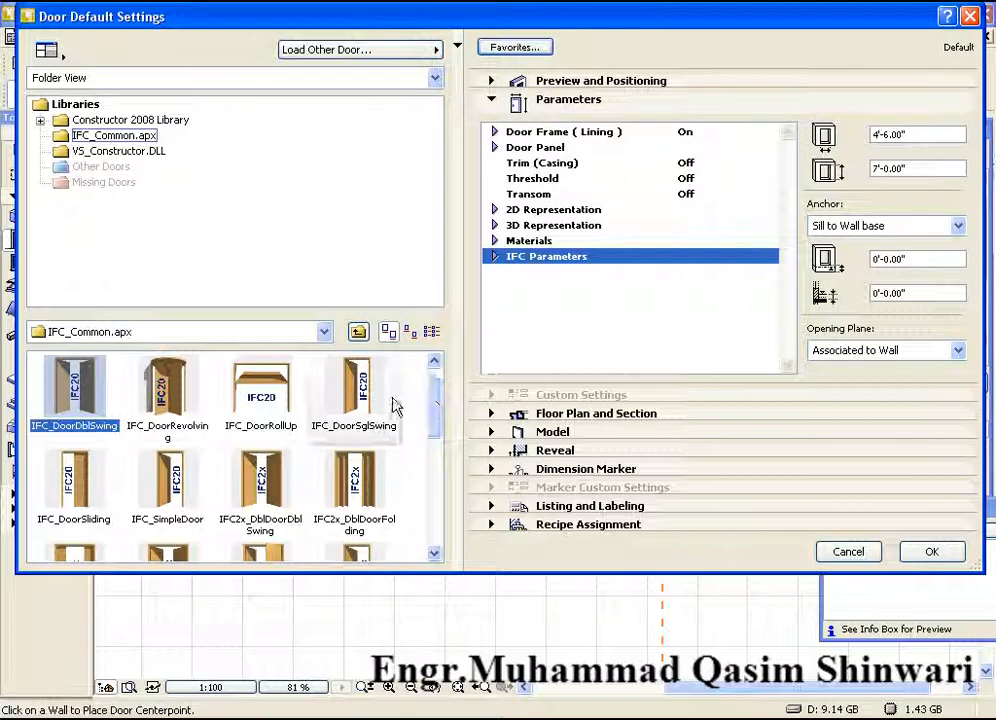
- Choose the IFC_DoorSglSwing door again and set its width to 2.5' and its height to 7'
click(362, 400)
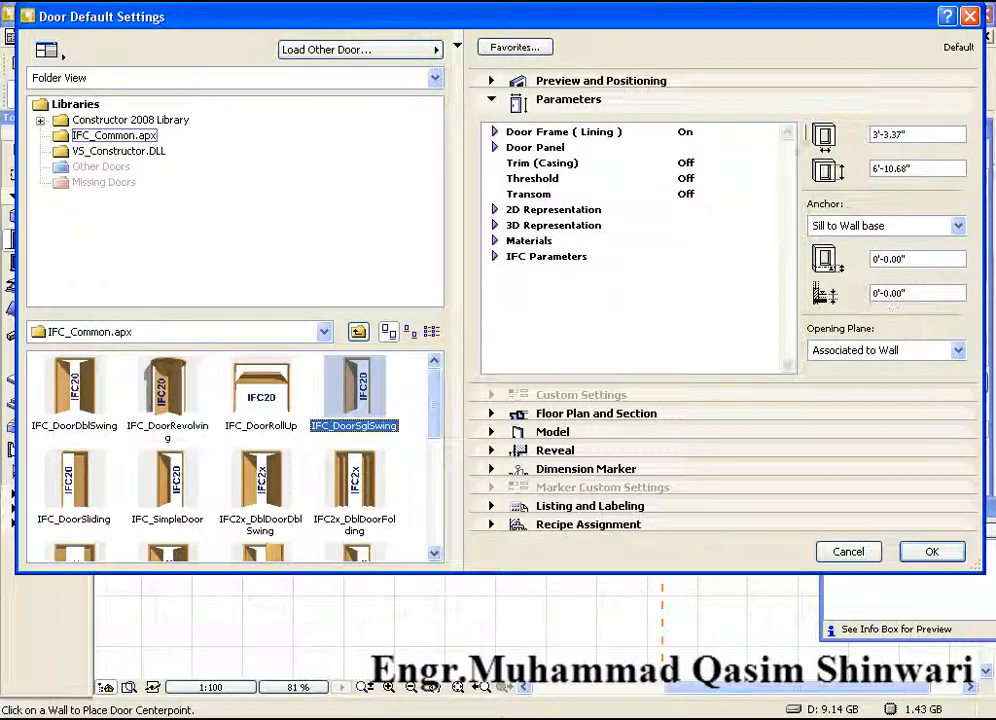
click(920, 133)
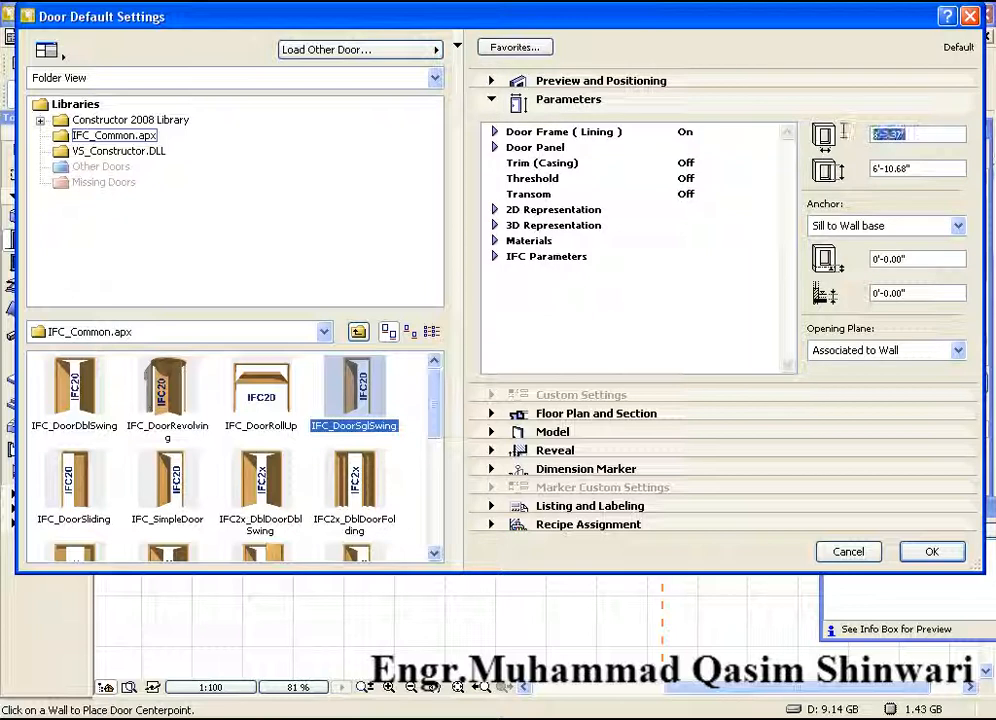
text(2.5')
key(Tab)
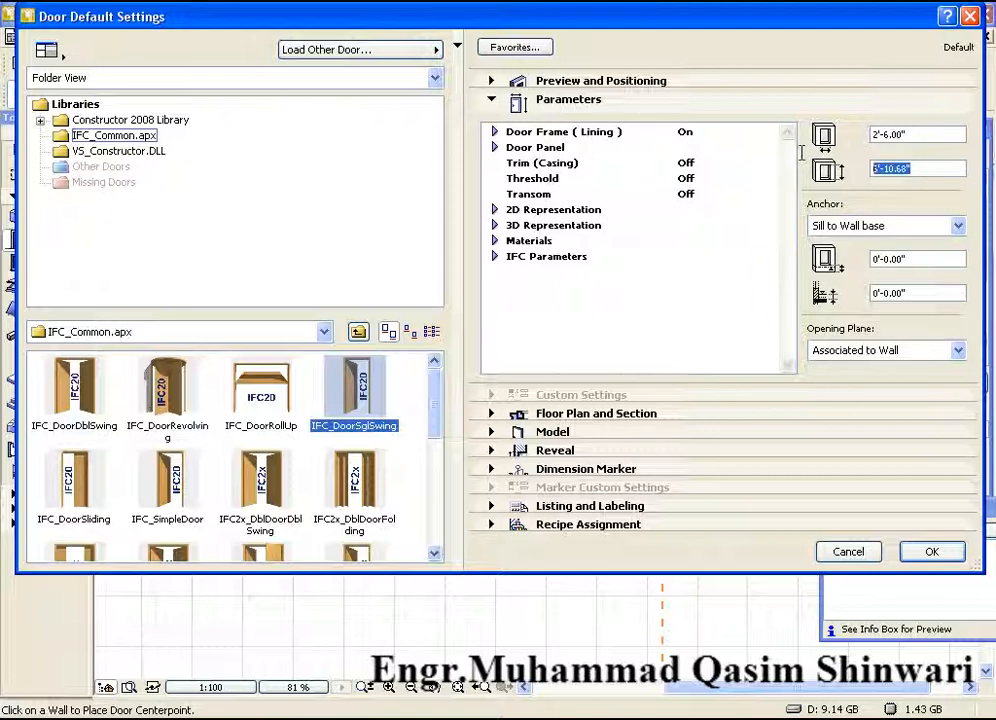
text(7)
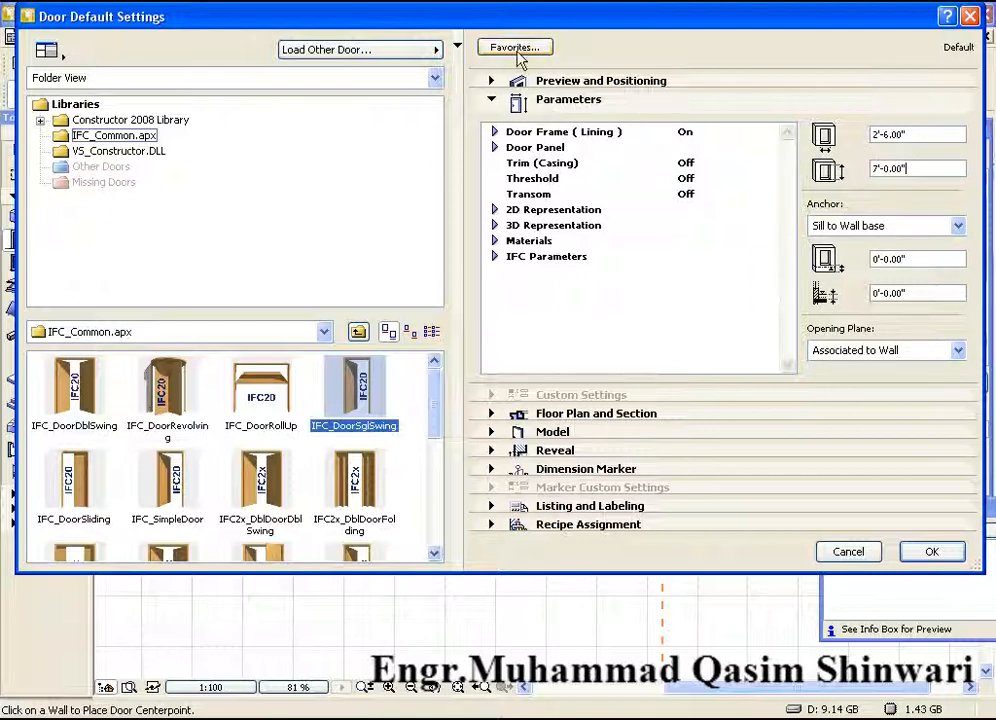
- Save the narrower single-swing door as a favorite named "Door 2.5 x 7-Single" and accept the default door settings
click(516, 48)
click(496, 196)
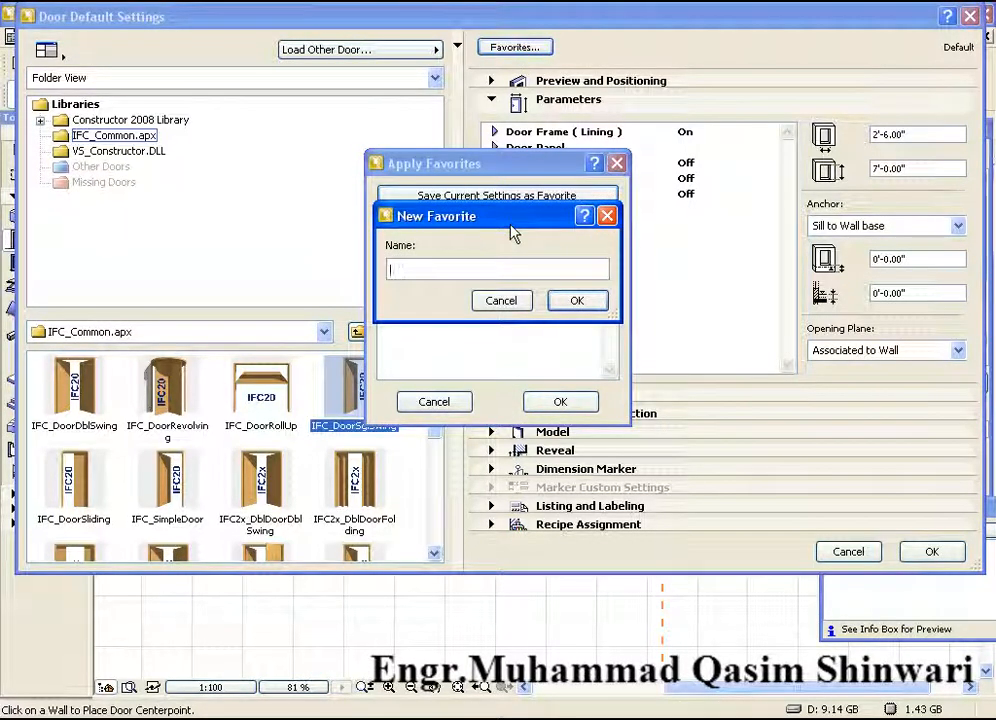
text(Door 2.5 x 7-Single)
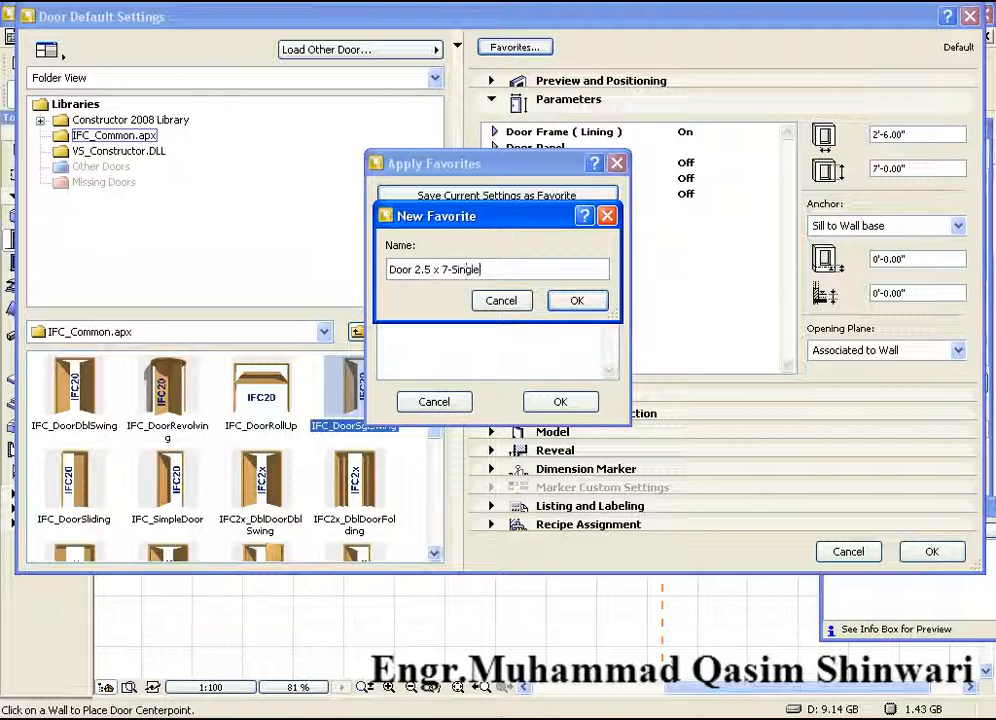
click(562, 302)
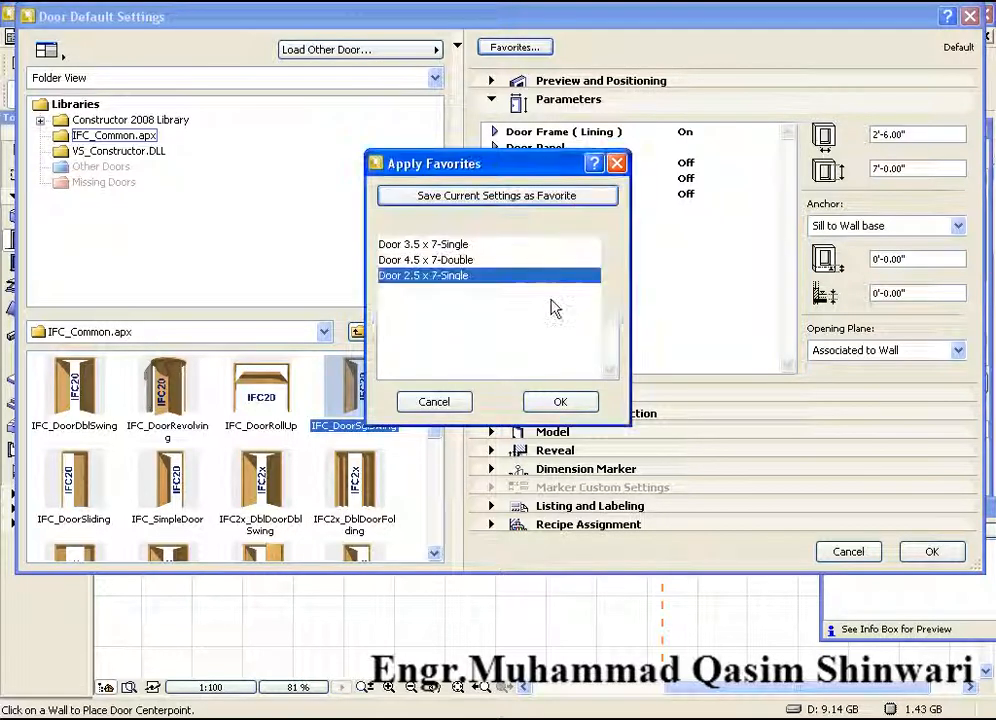
click(558, 402)
click(673, 86)
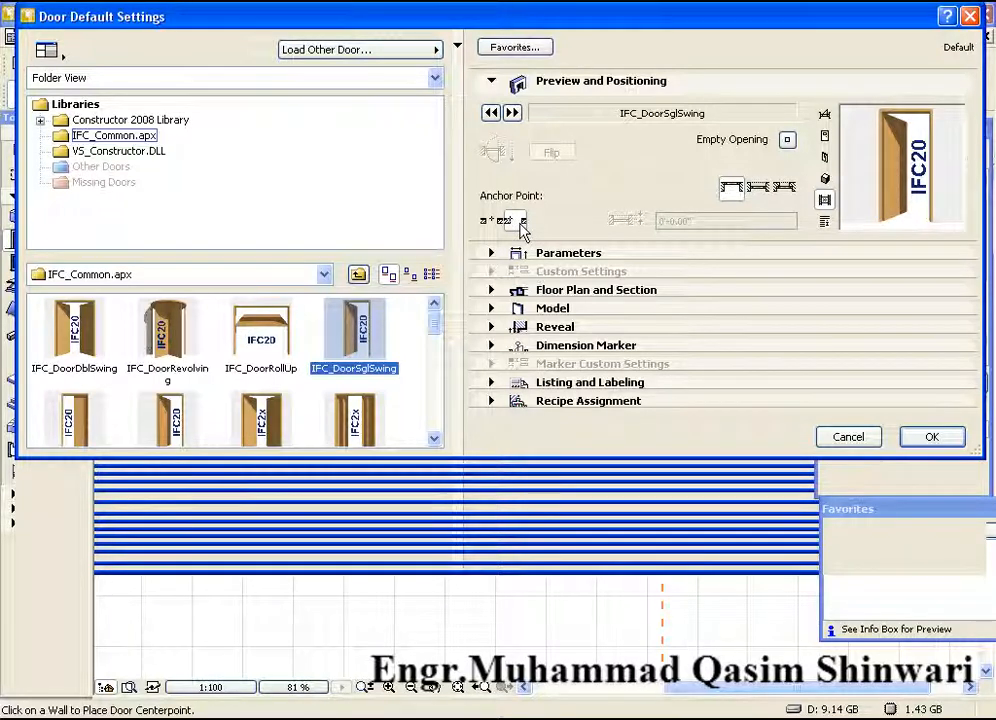
click(946, 439)
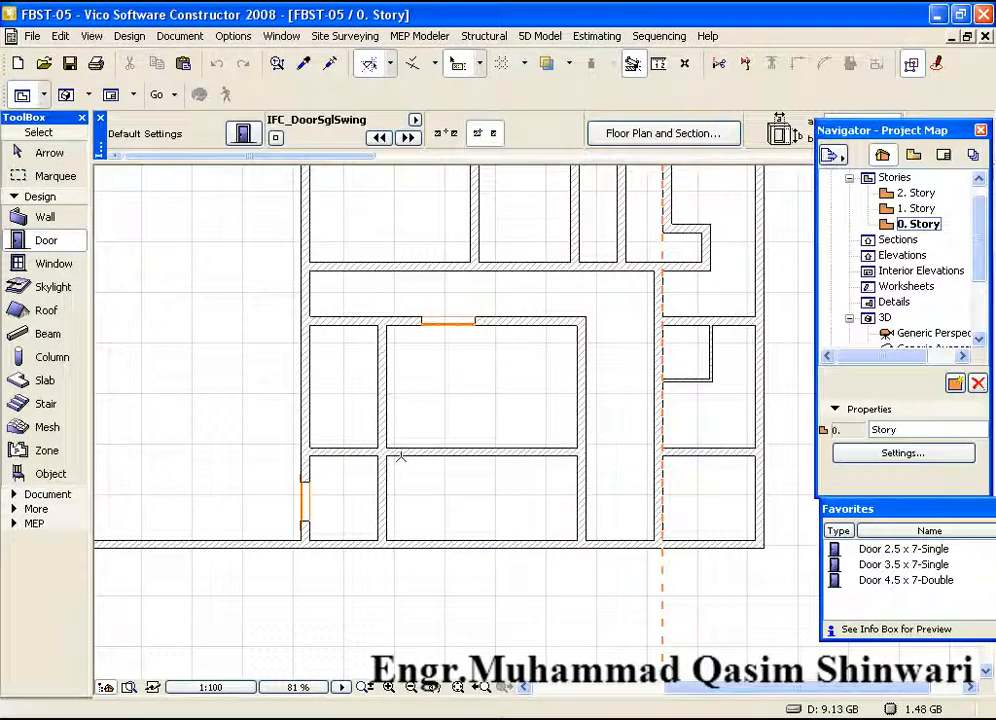
- Load the "Door 3.5 x 7-Single" favorite as the current door settings
double_click(877, 588)
double_click(67, 238)
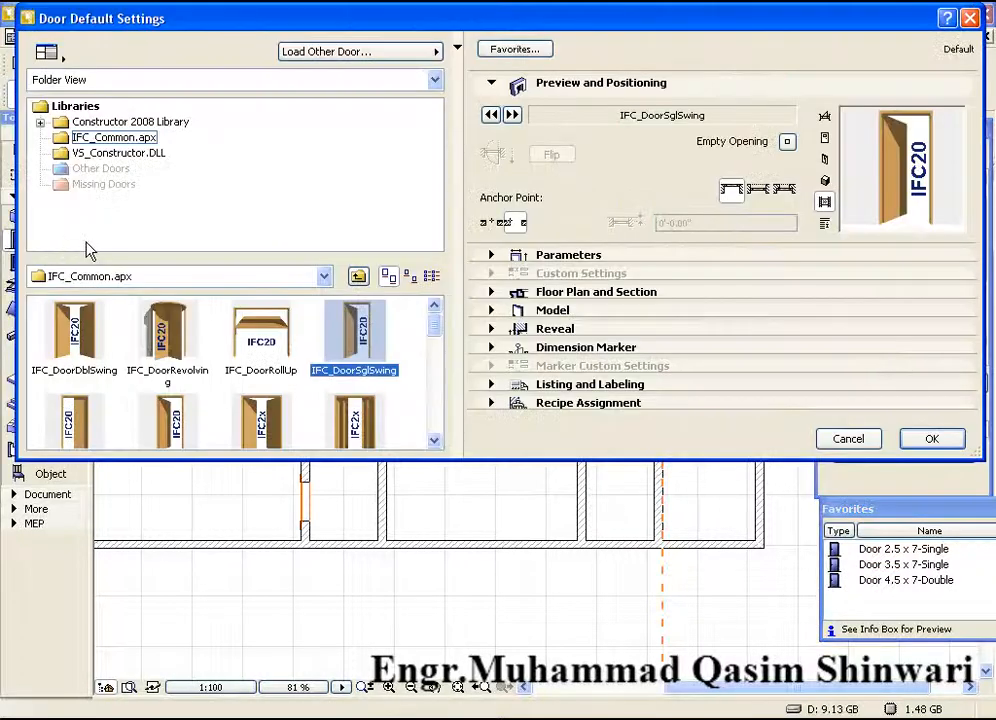
click(970, 18)
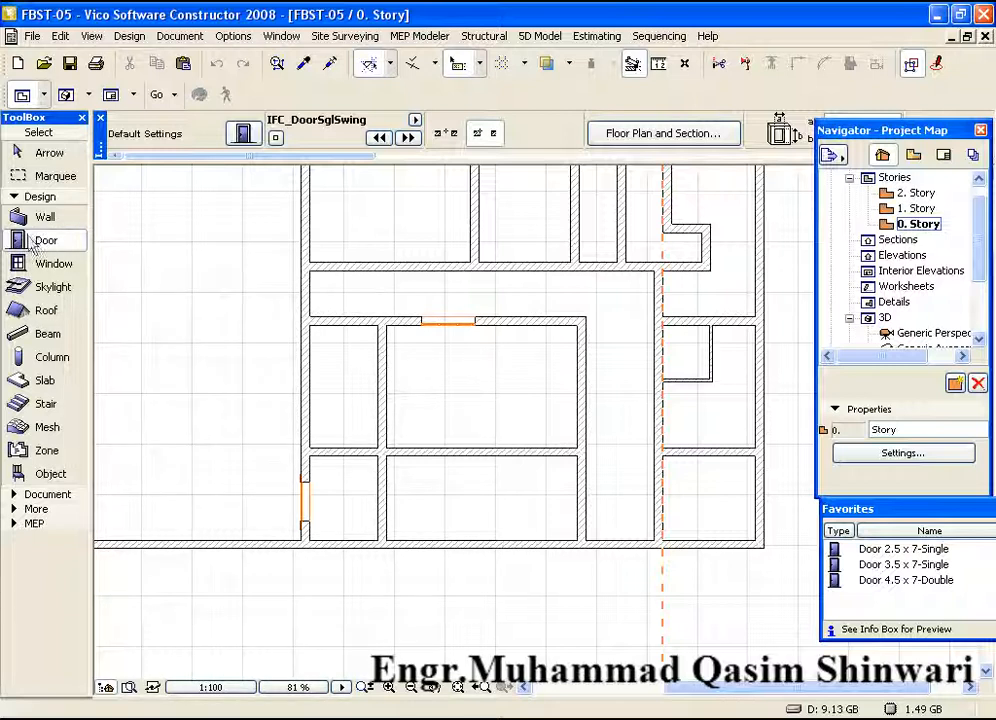
double_click(920, 580)
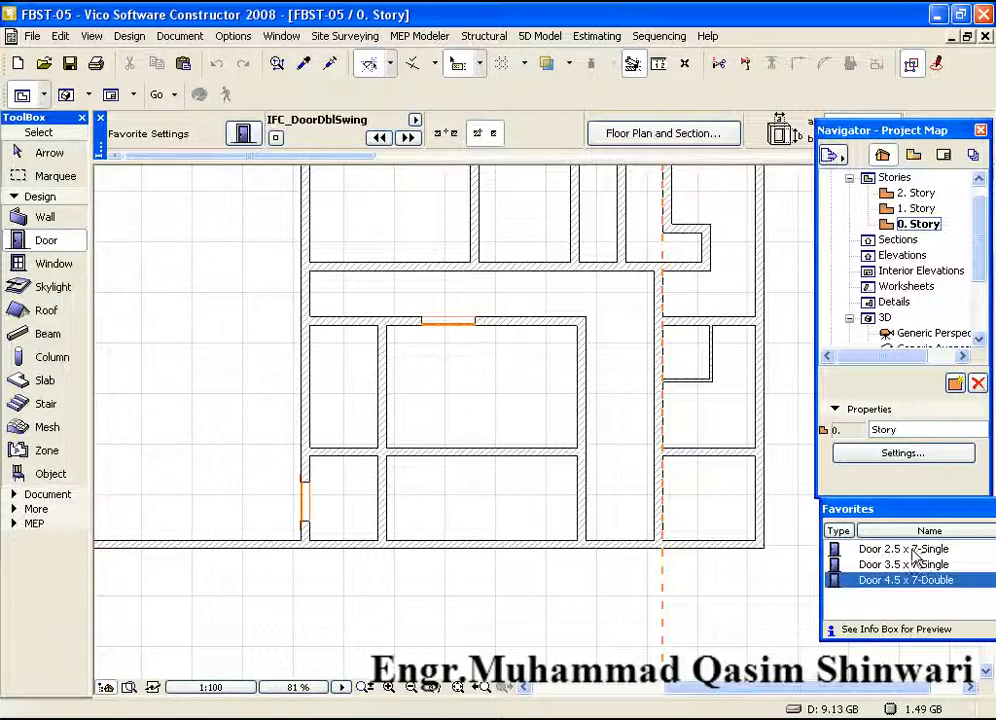
double_click(914, 565)
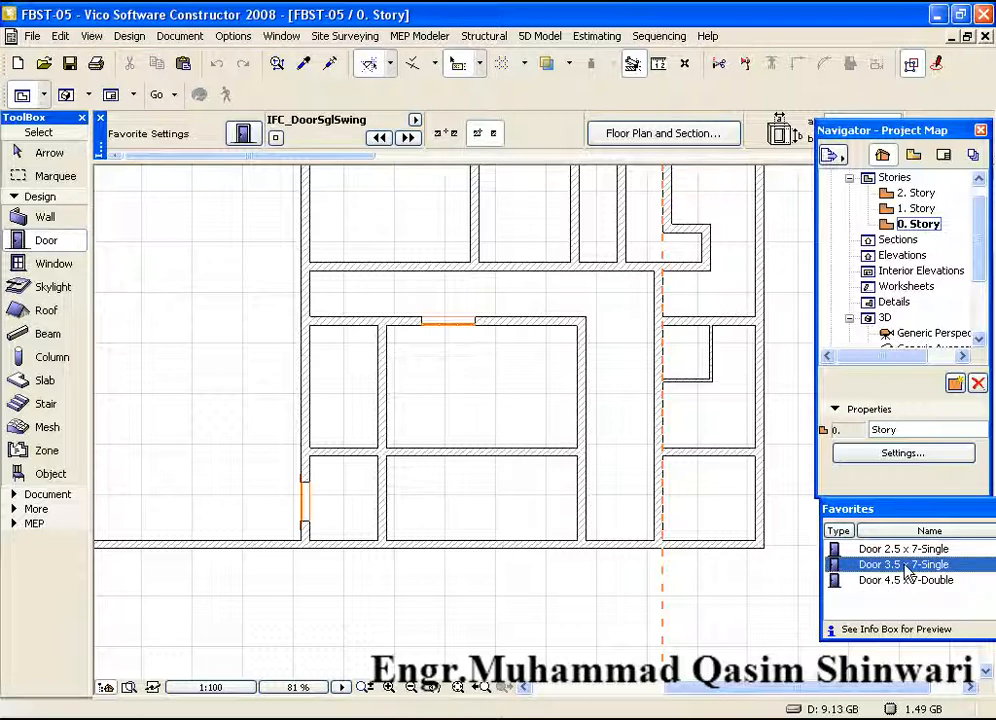
middle_drag(669, 485, 610, 461)
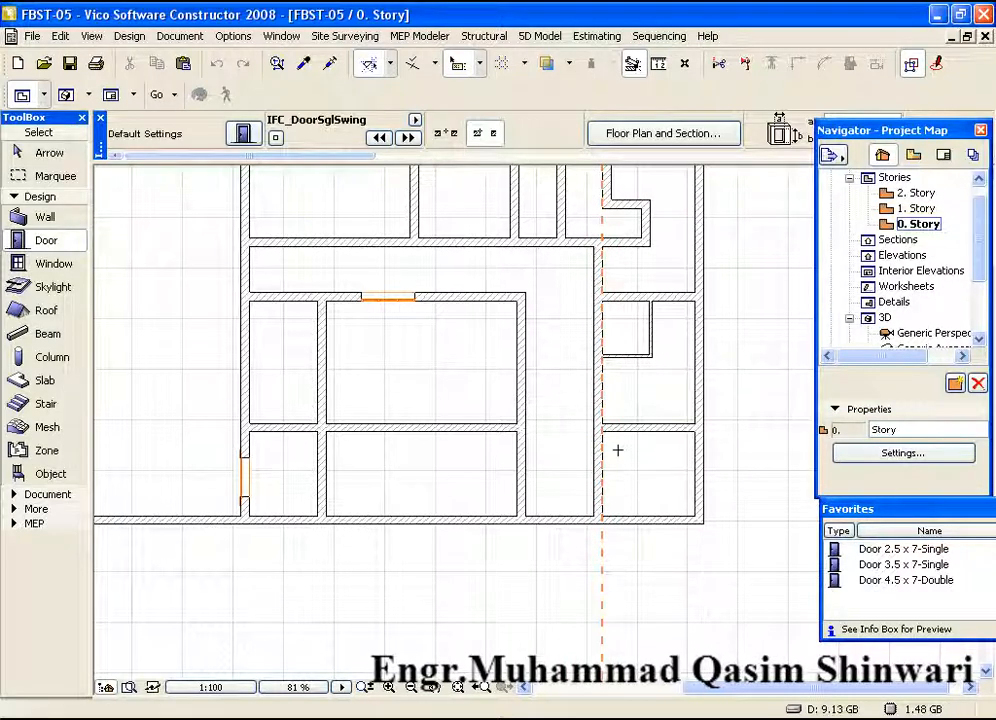
scroll(617, 451, up, 5)
middle_drag(617, 451, 569, 411)
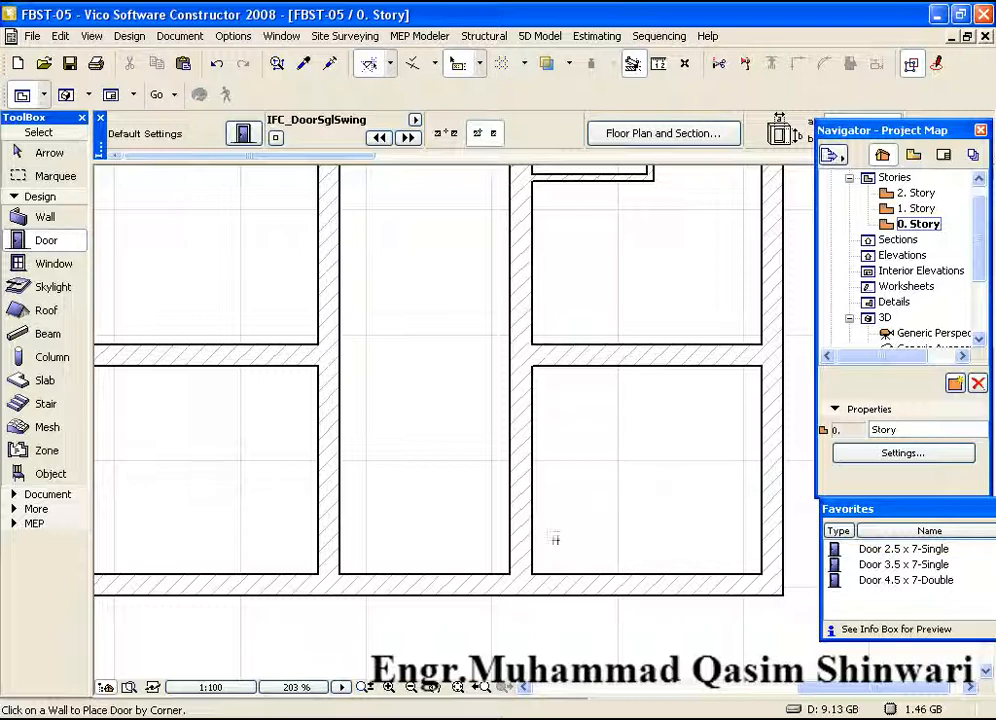
middle_drag(538, 497, 486, 455)
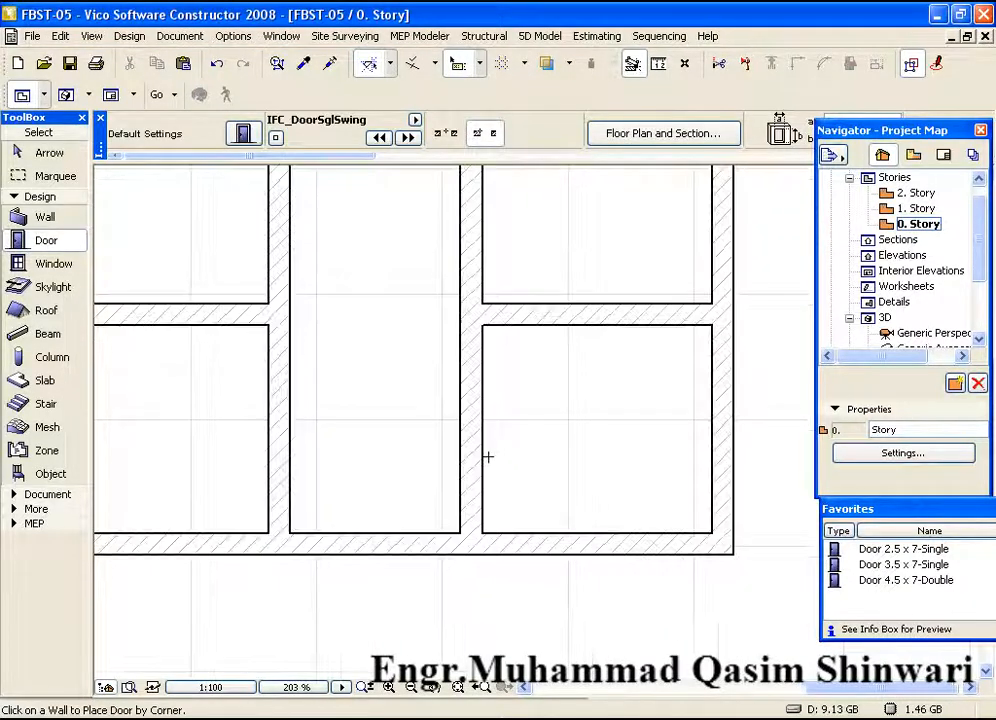
scroll(501, 445, up, 1)
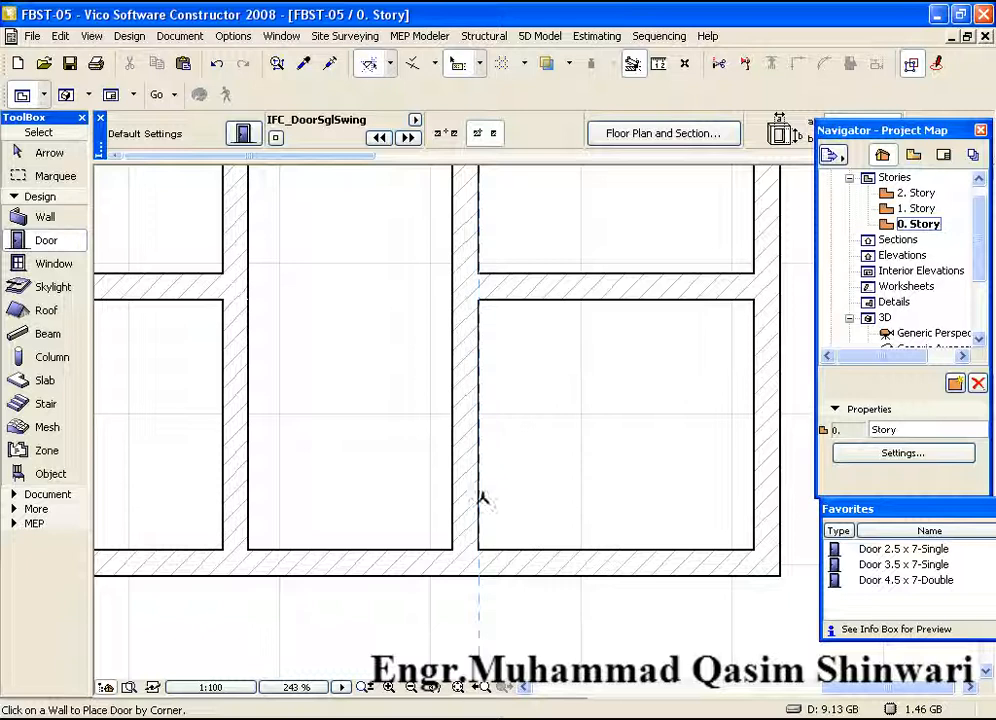
click(478, 491)
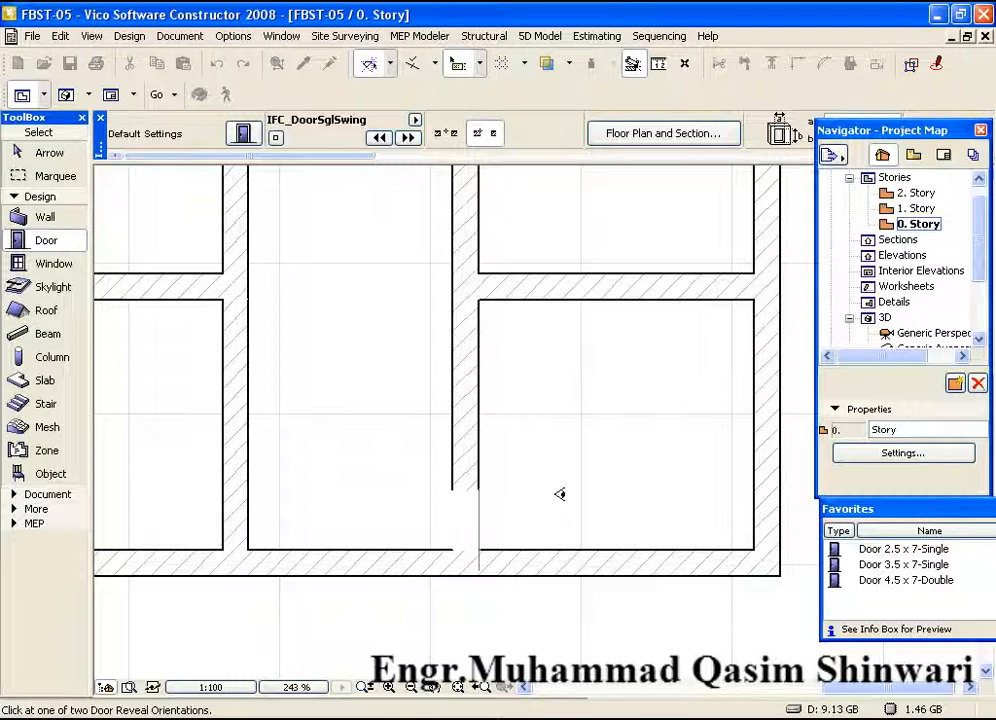
key(Escape)
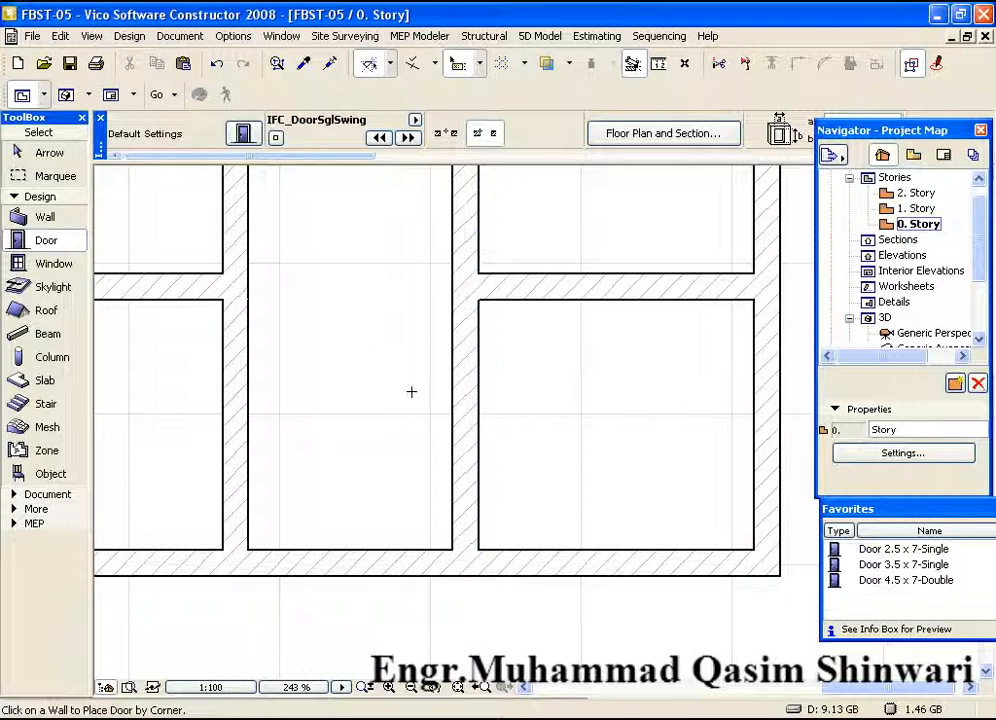
- Place a single door by its centerpoint midway along the lower-right room's corridor wall, using Half snap points, and delete it
click(447, 132)
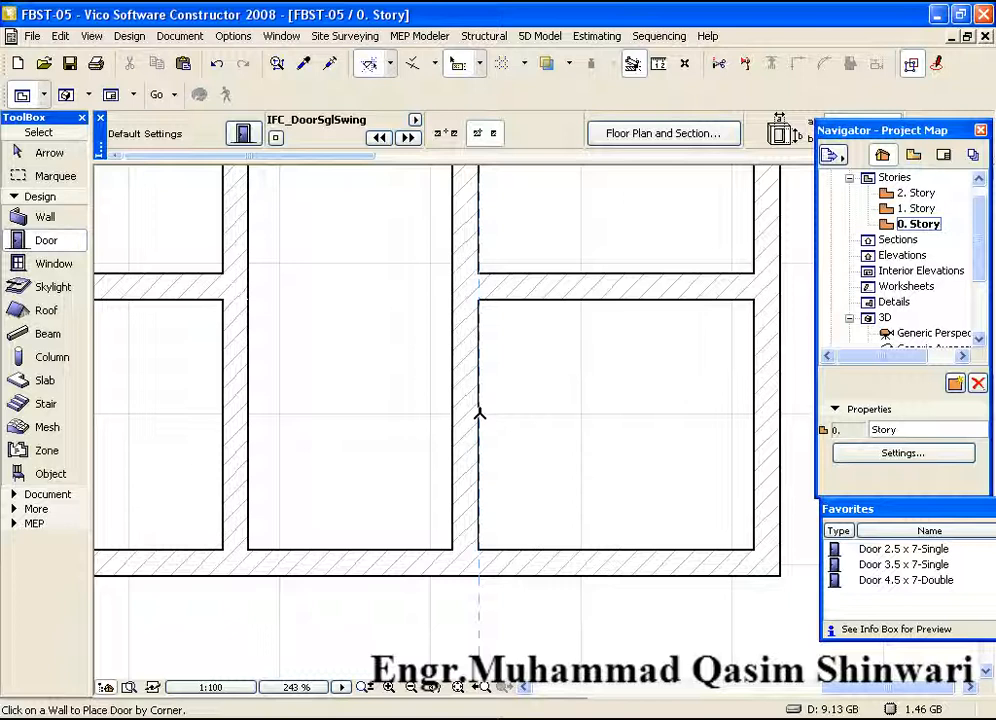
click(445, 140)
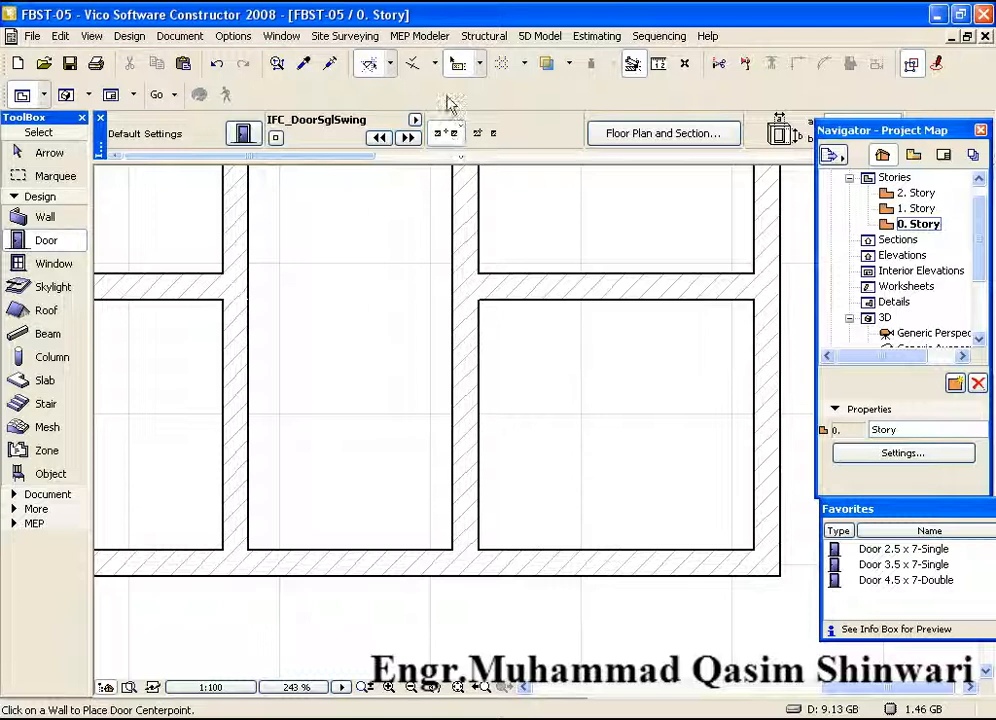
click(436, 66)
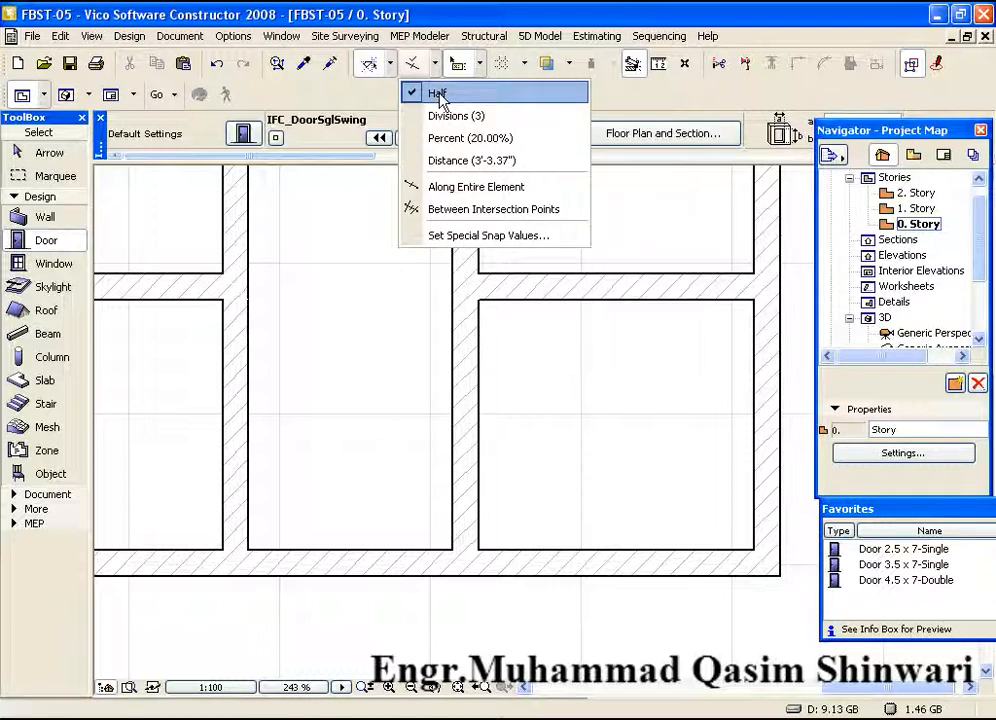
click(439, 97)
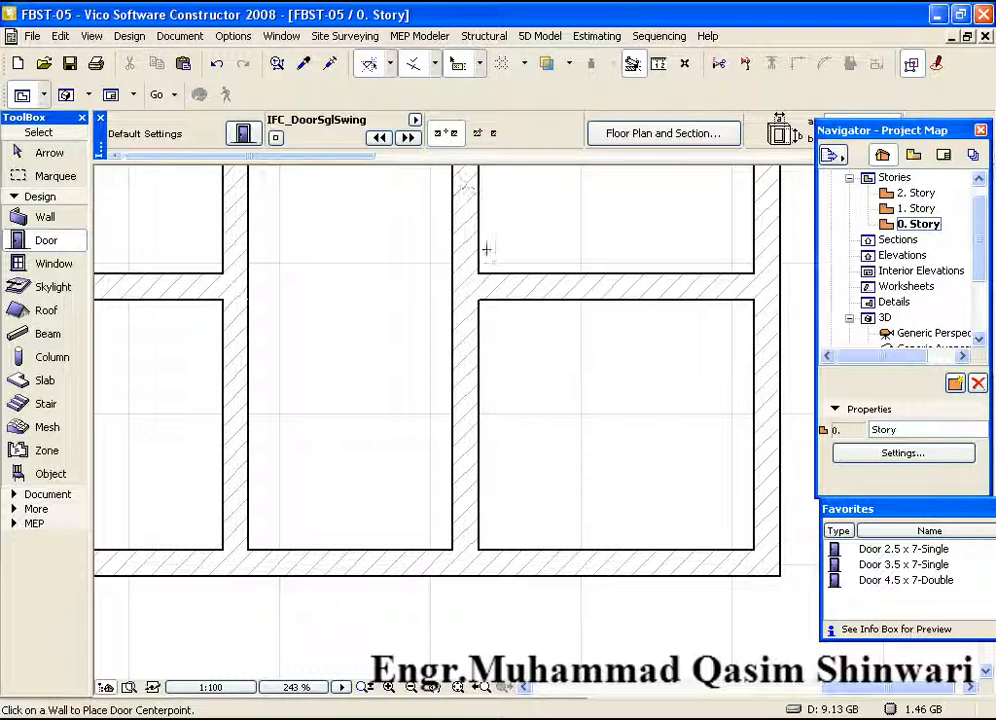
click(481, 408)
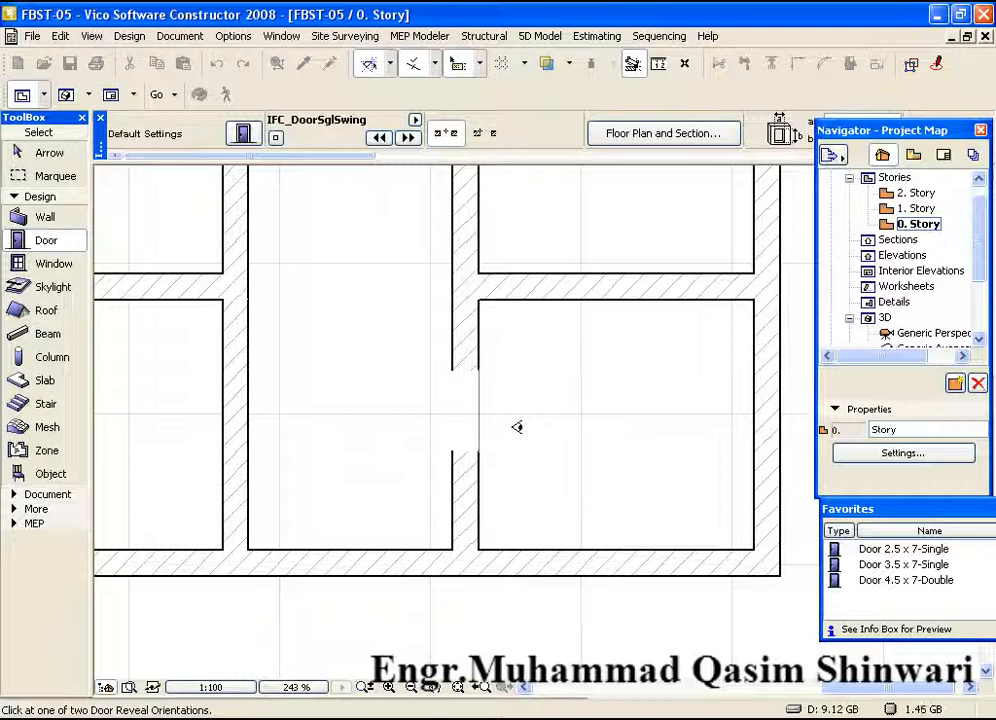
click(517, 427)
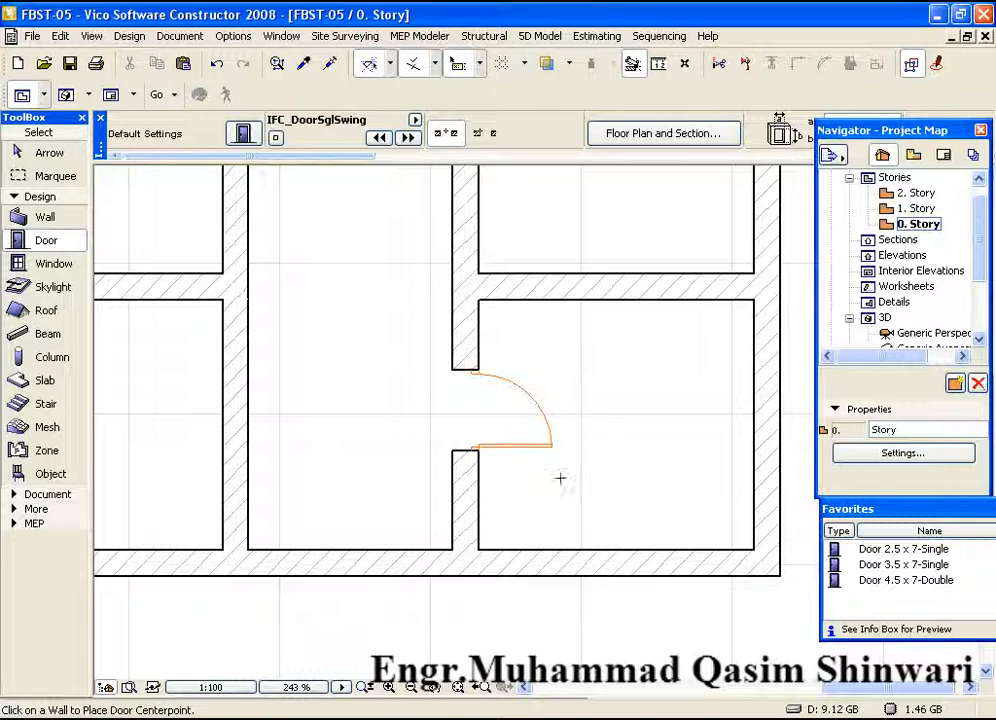
click(476, 376)
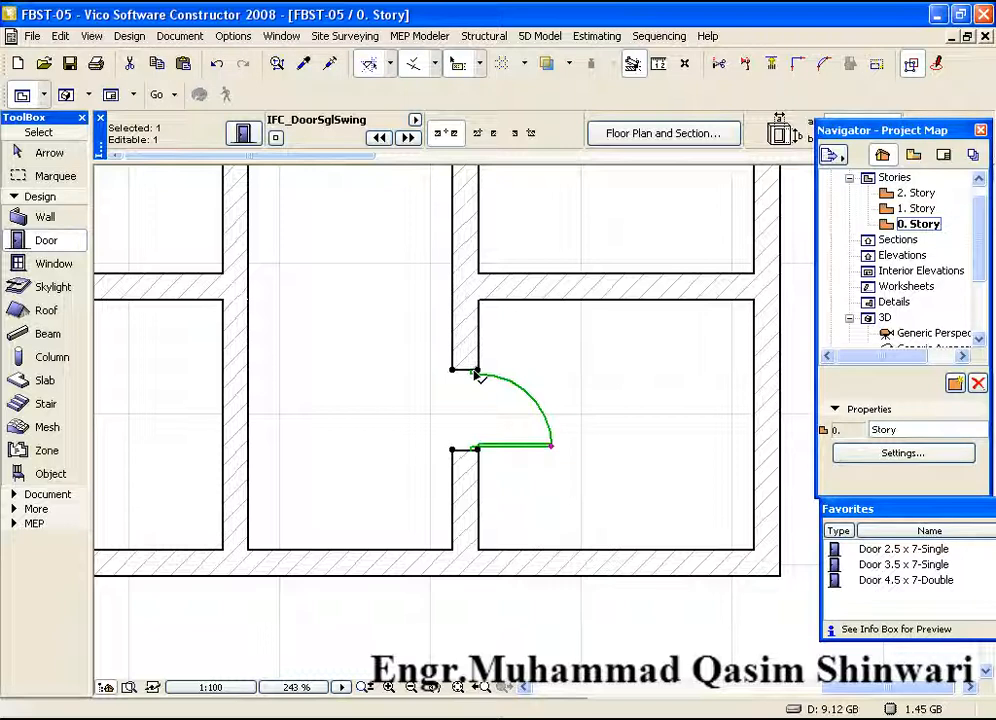
key(Delete)
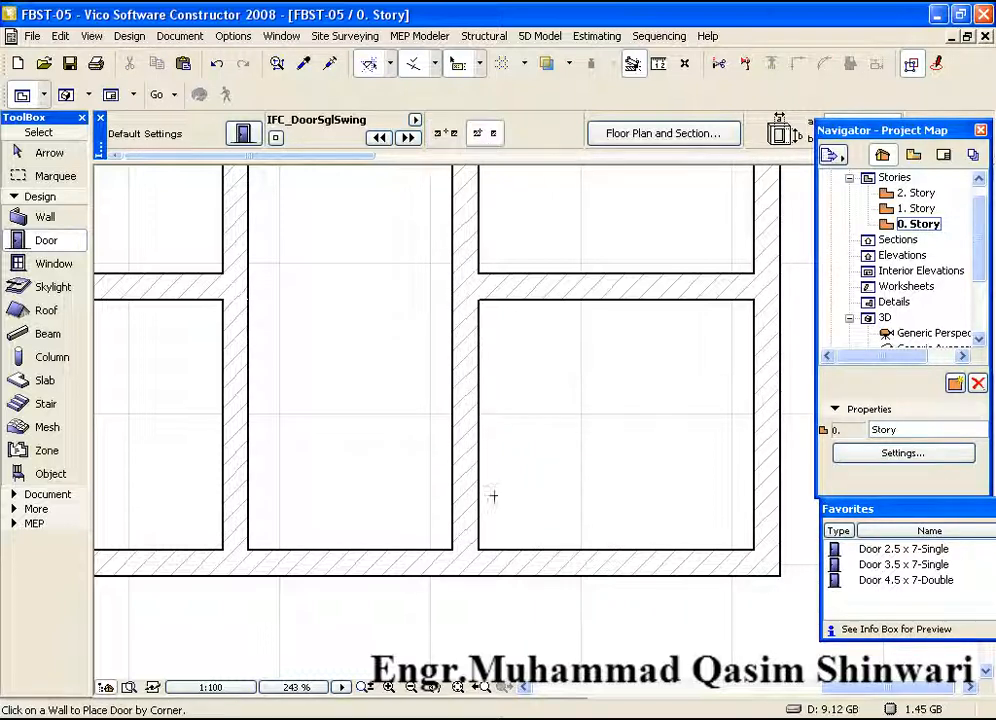
- Place a corner-anchored single door at the lower third point of the lower-right room's corridor wall, using Divisions (3), swinging into the room
click(434, 63)
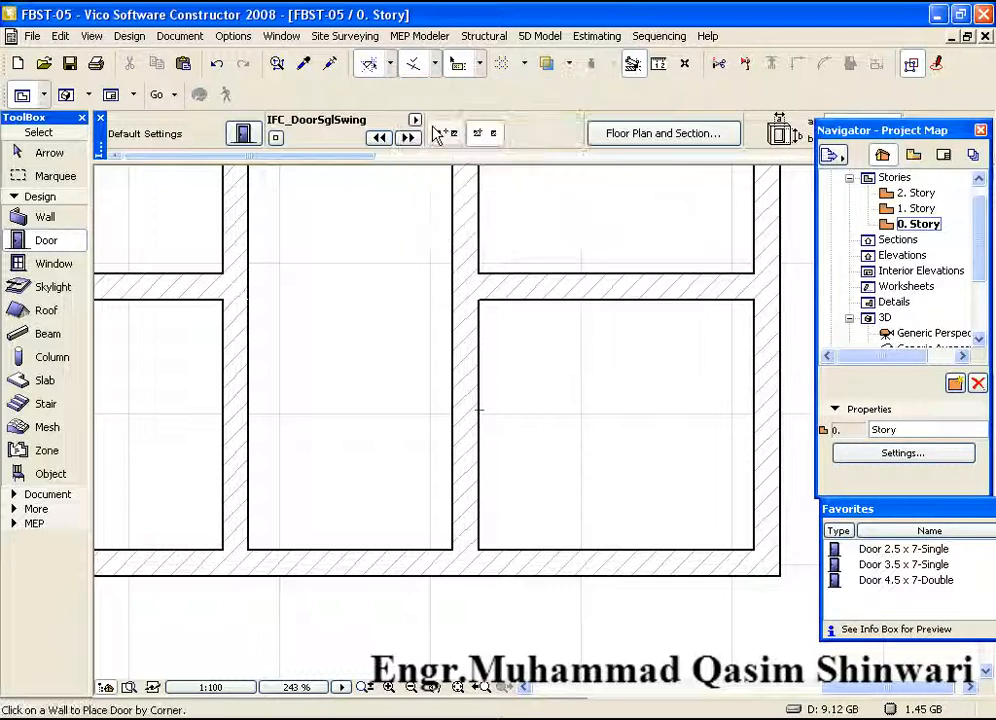
click(434, 63)
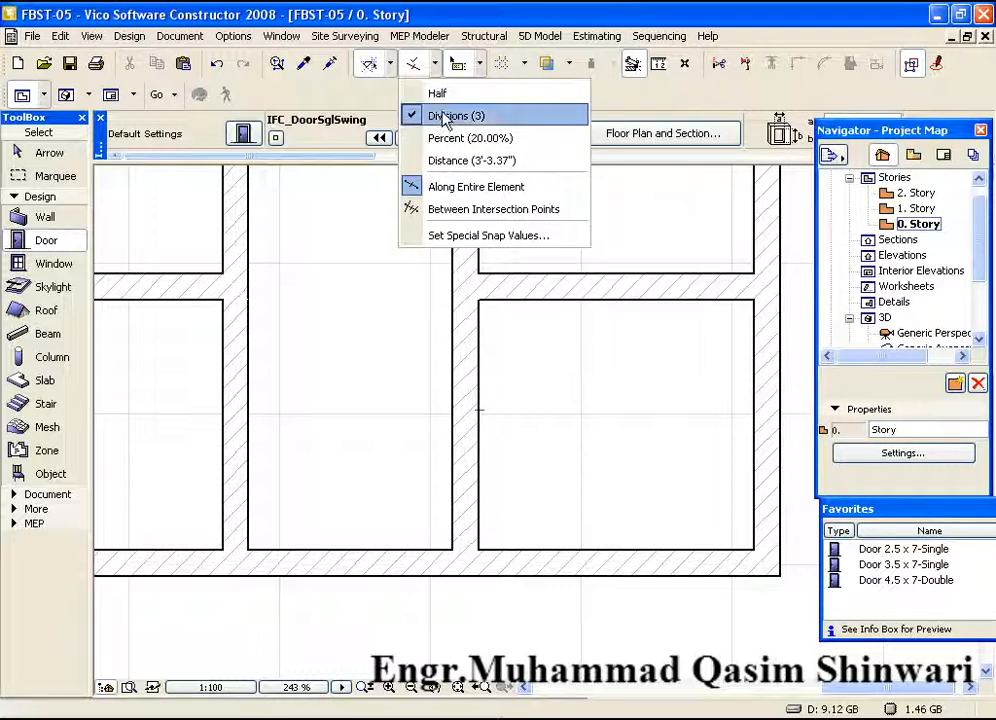
click(445, 118)
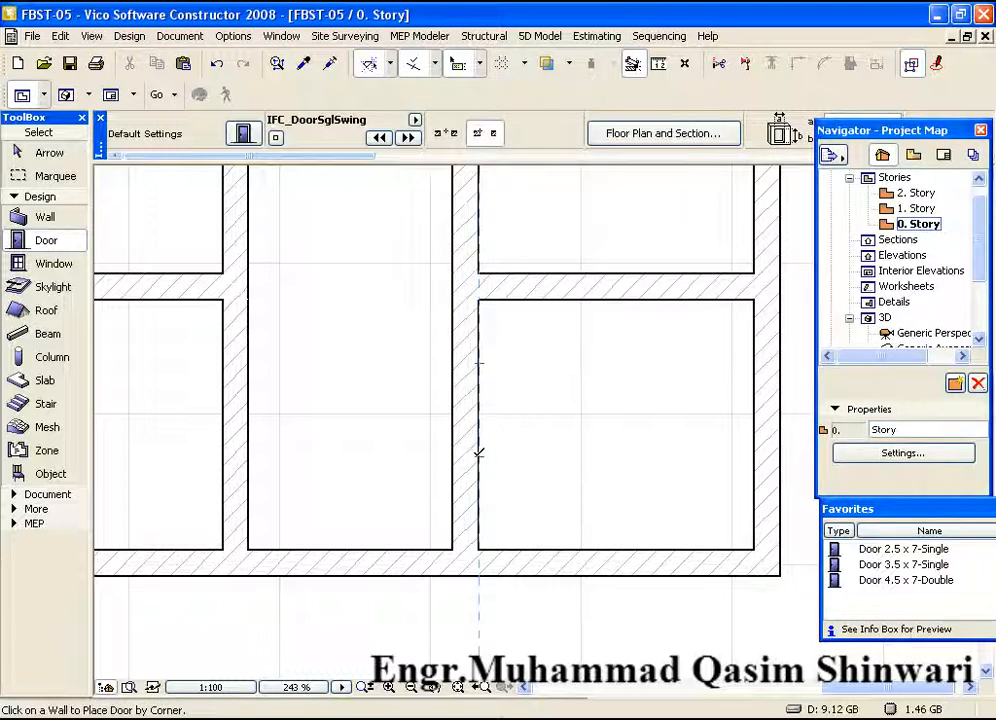
click(480, 455)
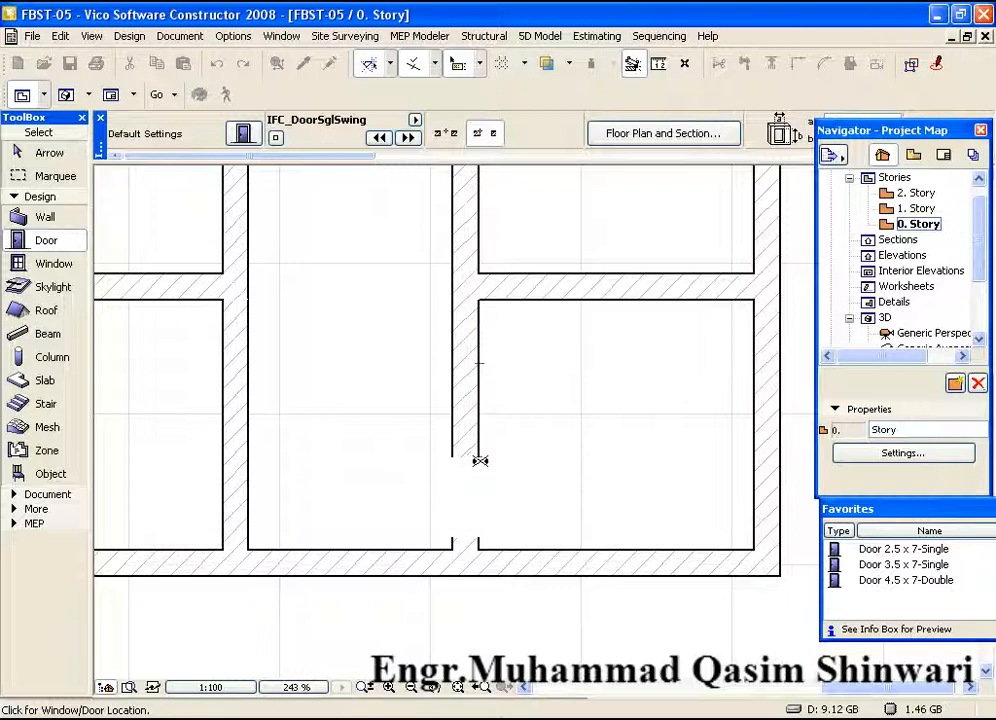
click(567, 468)
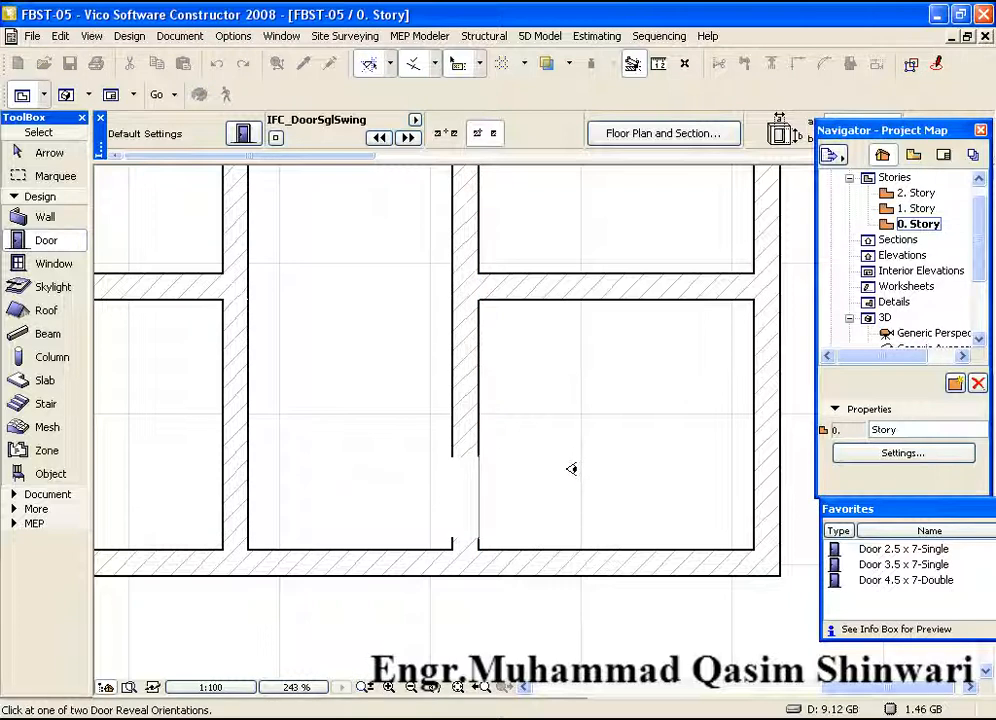
click(569, 468)
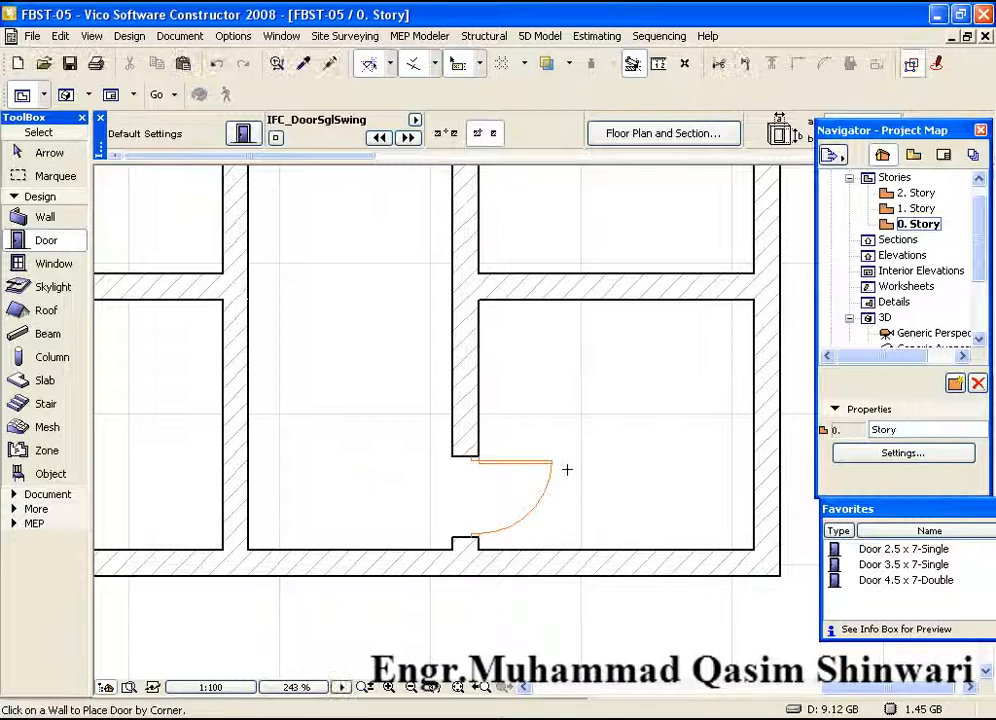
- Enclose the new door and its adjoining wall in a marquee and show that area in 3D
middle_drag(465, 485, 462, 448)
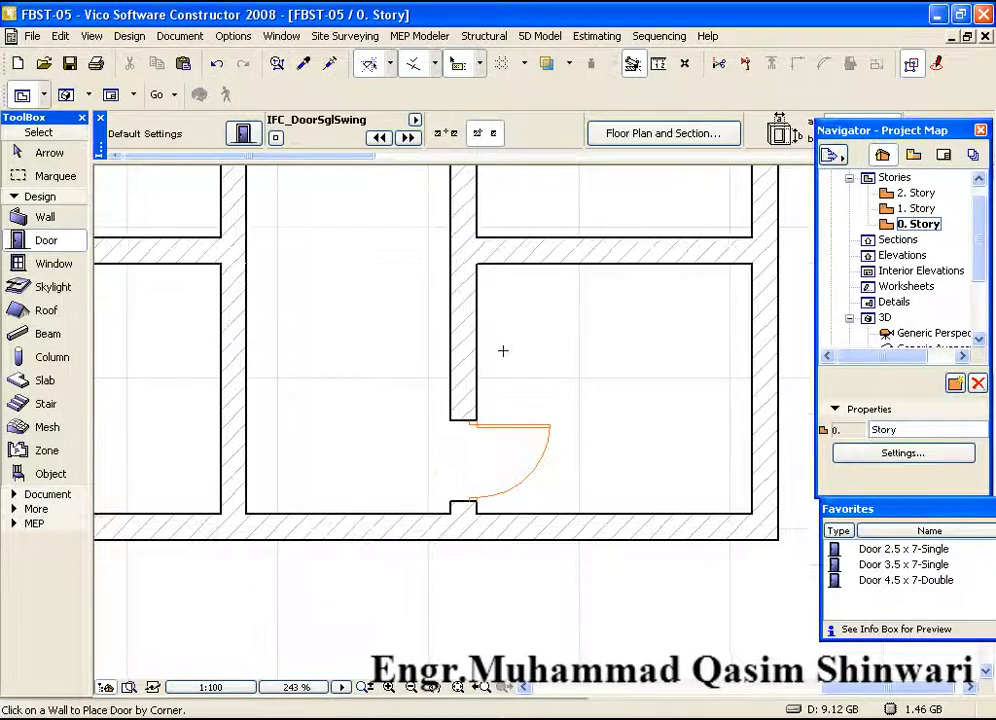
click(58, 176)
click(441, 385)
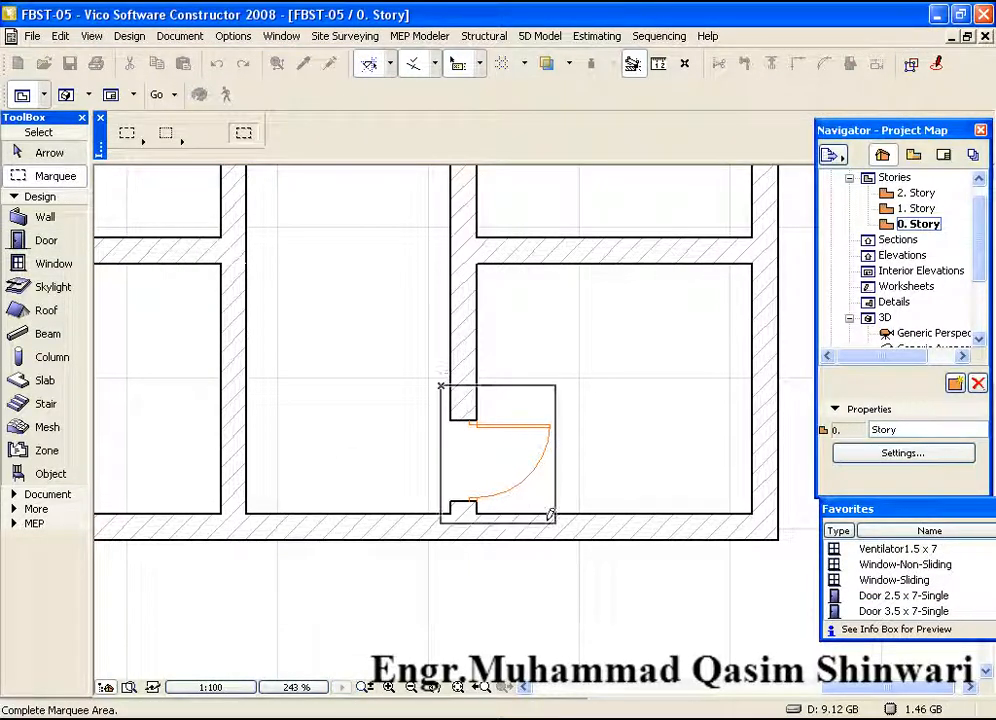
click(581, 514)
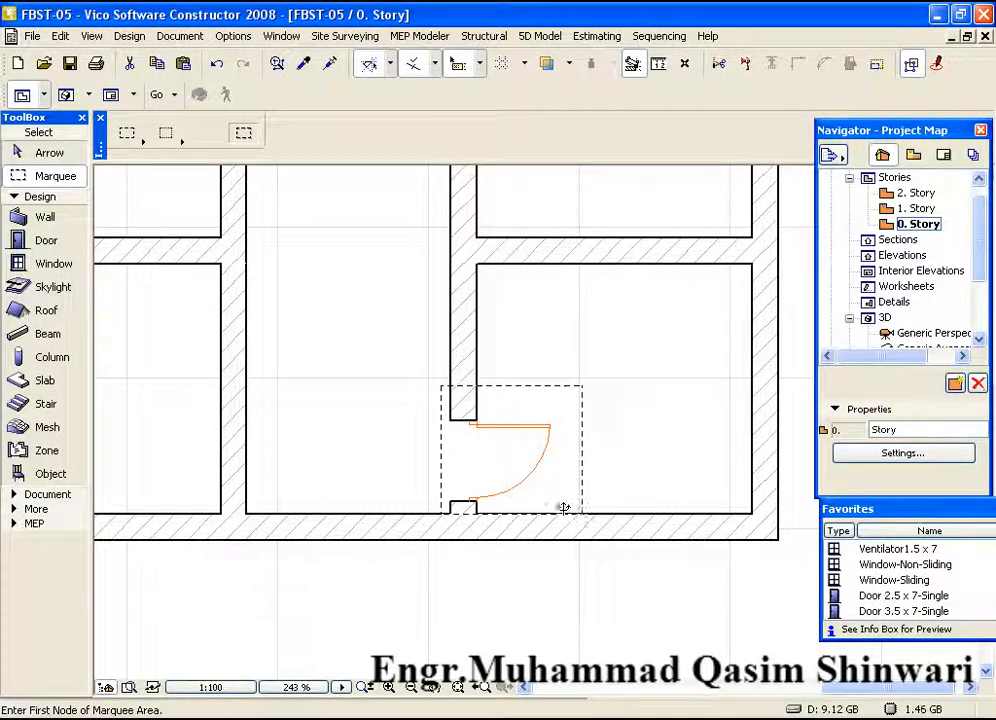
key(F5)
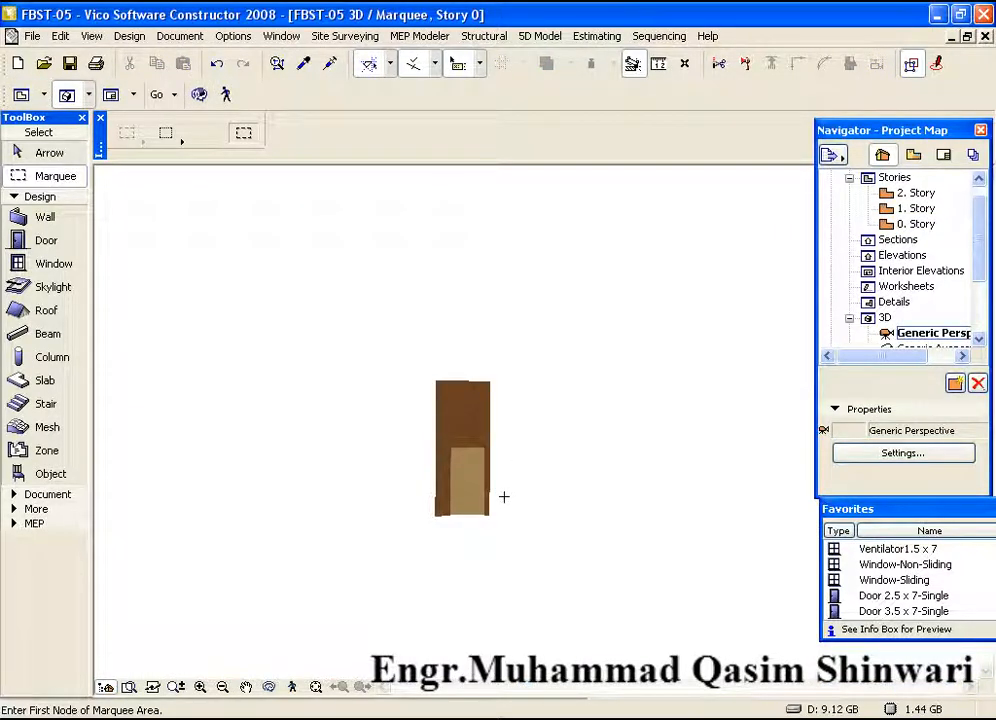
- Examine the door and wall opening from both sides in 3D, and return to the floor plan with the marquee cleared
scroll(509, 522, up, 5)
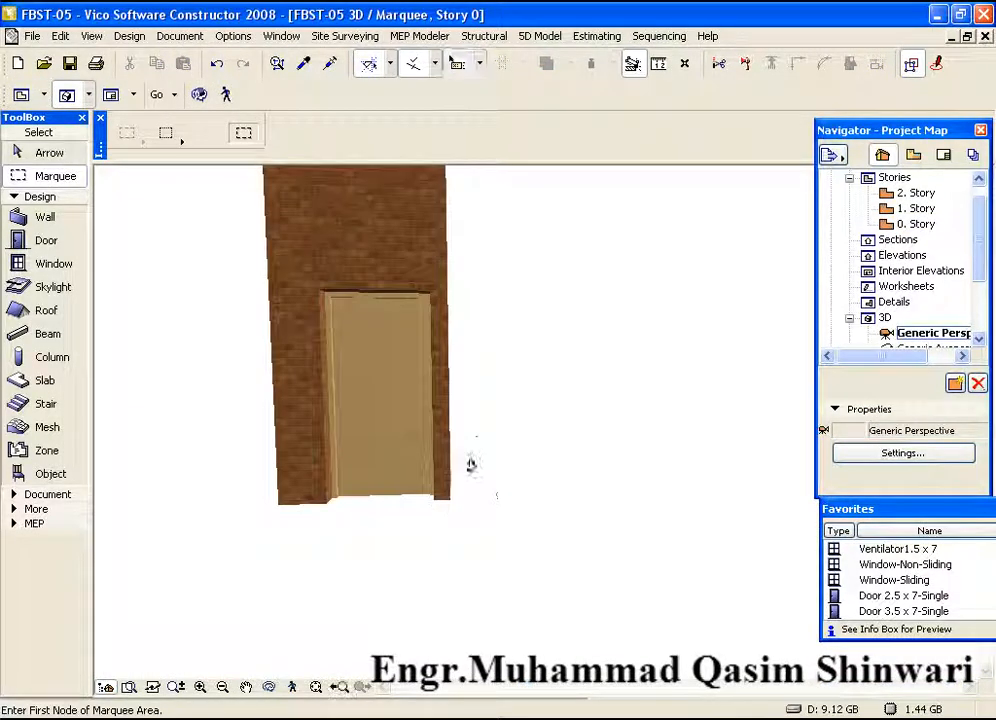
scroll(465, 458, up, 3)
middle_drag(422, 410, 432, 485)
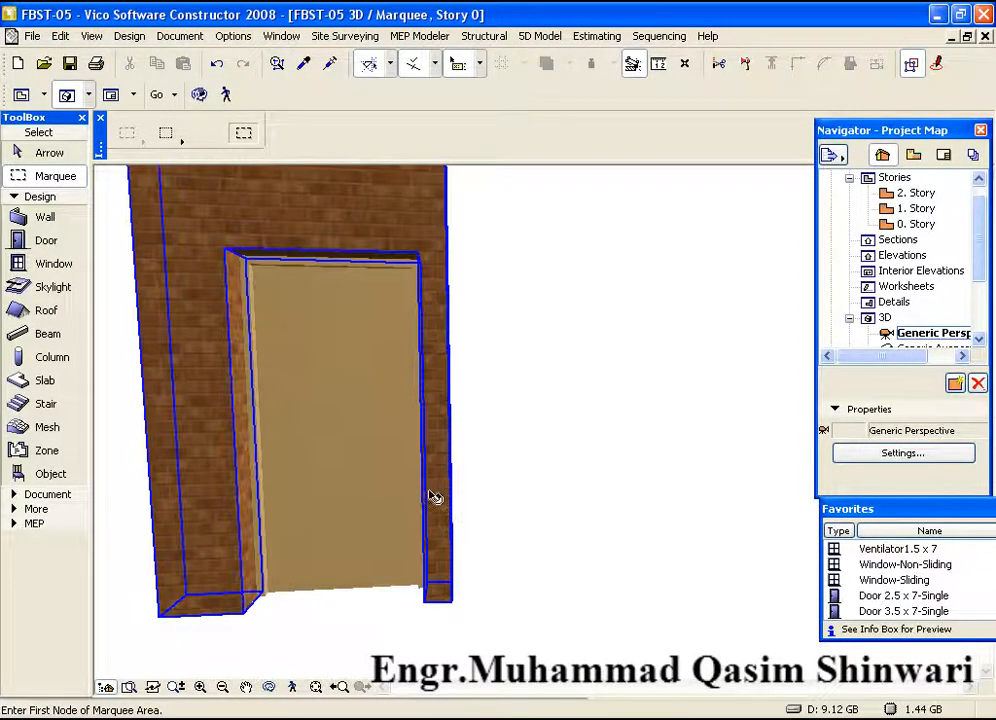
scroll(494, 490, up, 4)
scroll(430, 490, down, 4)
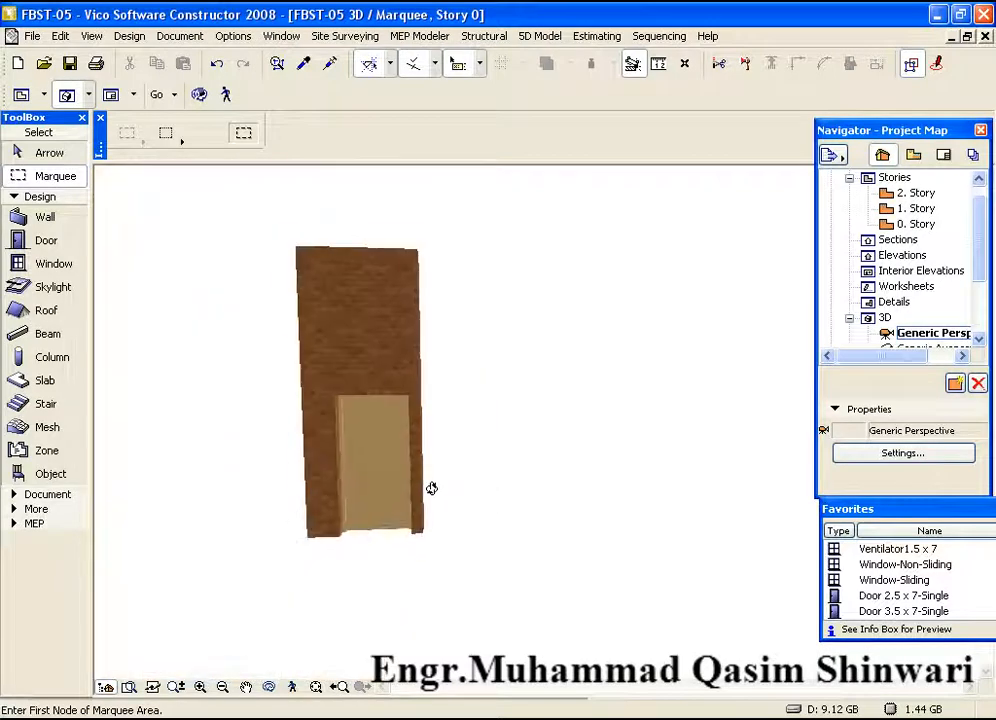
shift+middle_drag(373, 460, 305, 396)
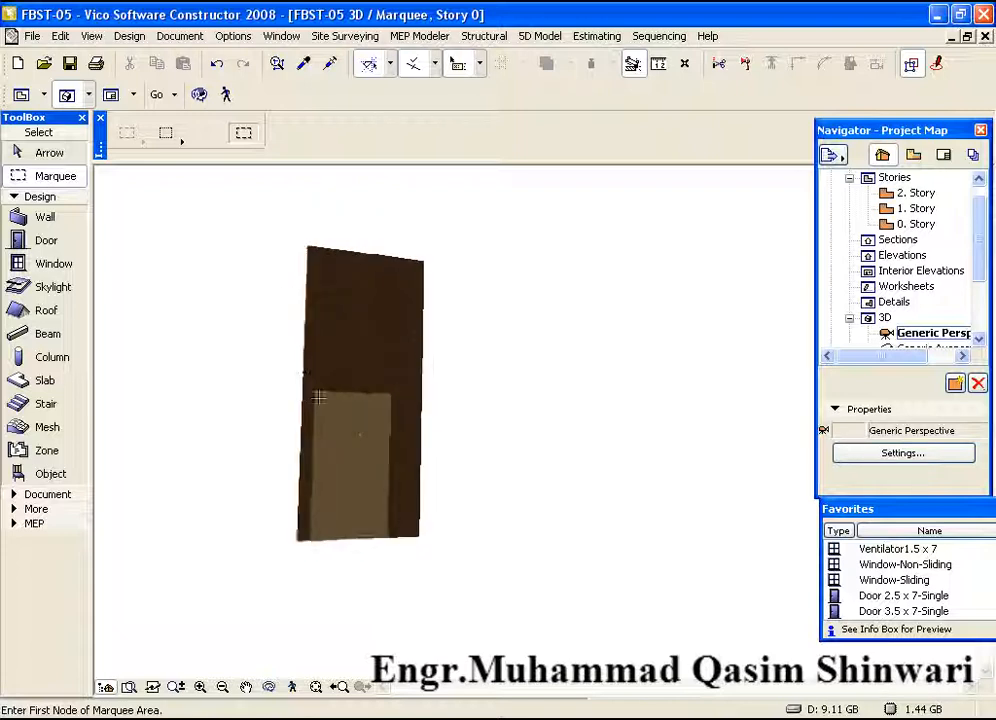
scroll(347, 425, up, 5)
scroll(347, 427, down, 5)
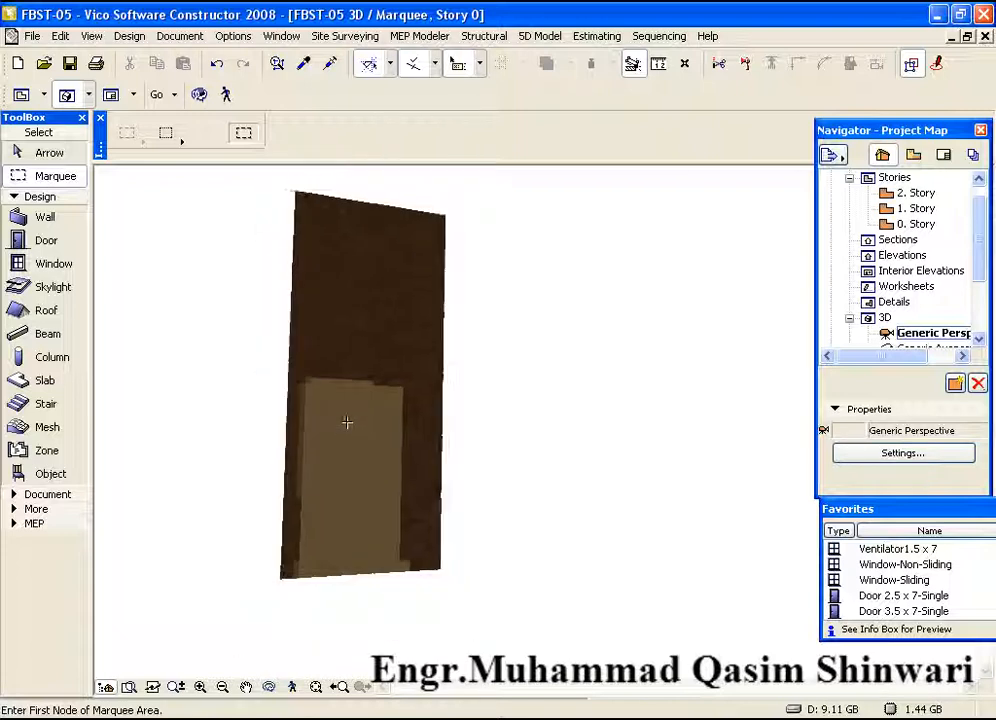
shift+middle_drag(347, 427, 432, 408)
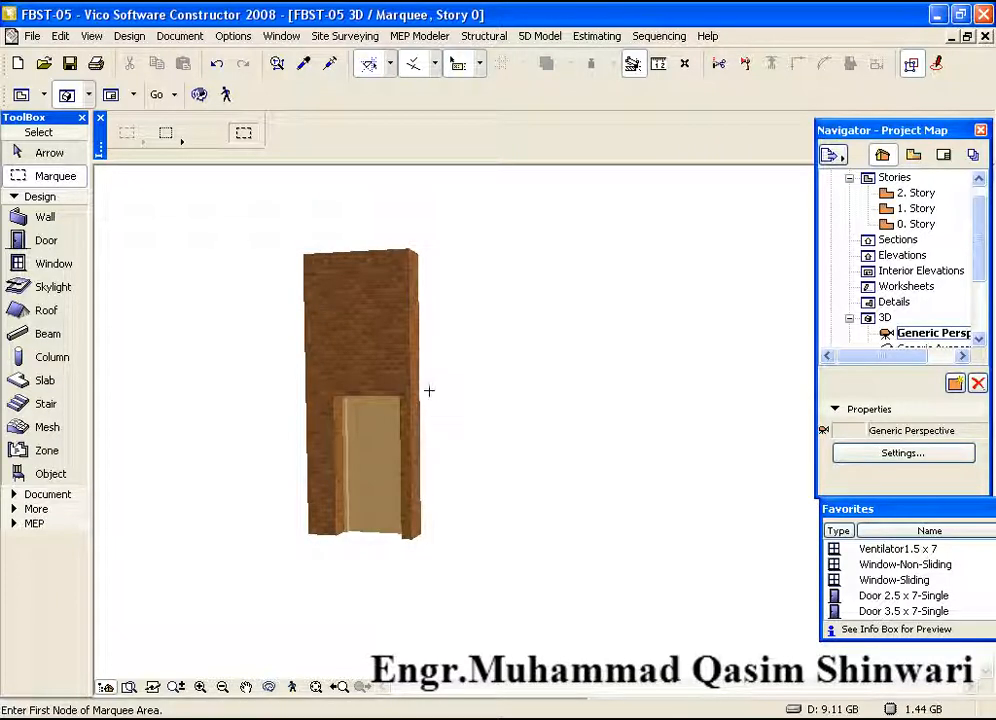
key(F2)
key(Escape)
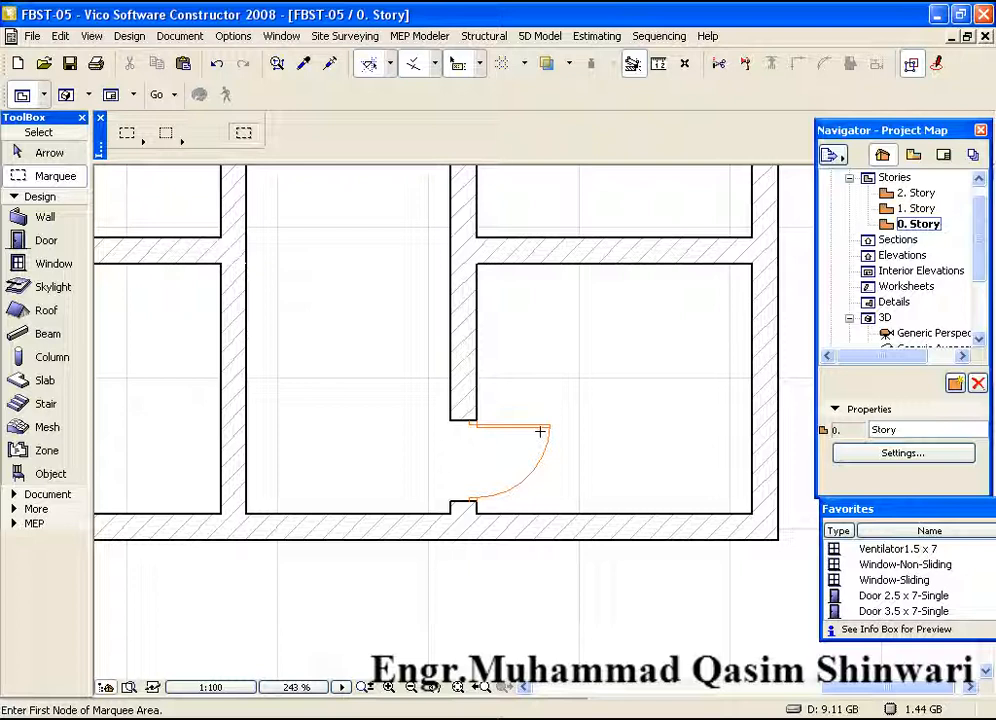
- Load the Door 3.5 x 7-Single favorite into the Door tool for the room above the lower-right room
click(40, 241)
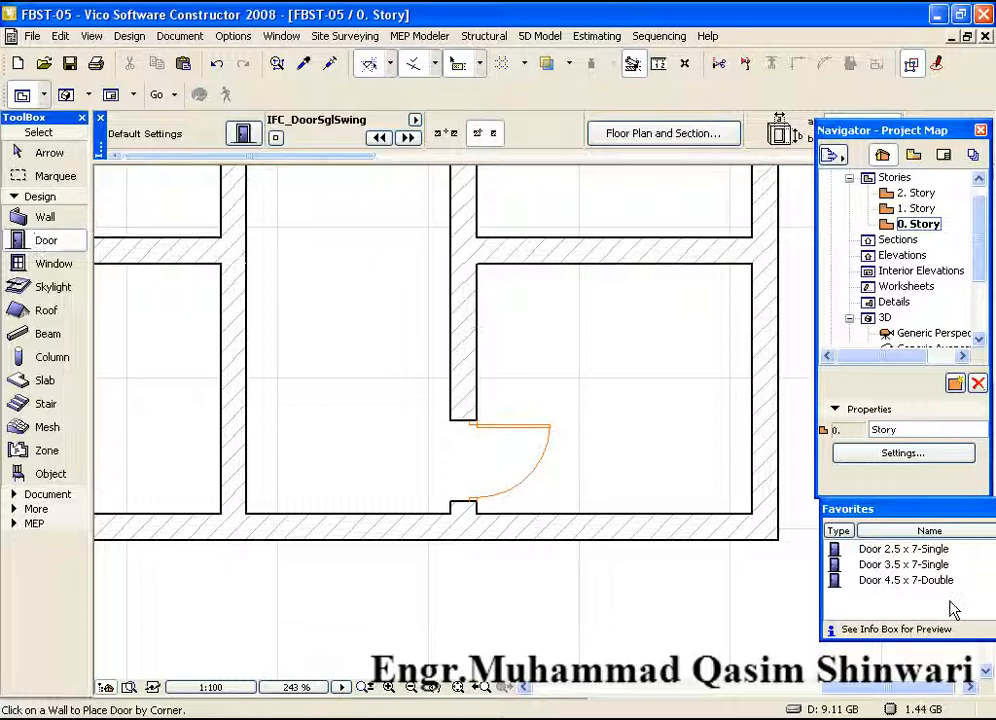
click(925, 565)
double_click(921, 565)
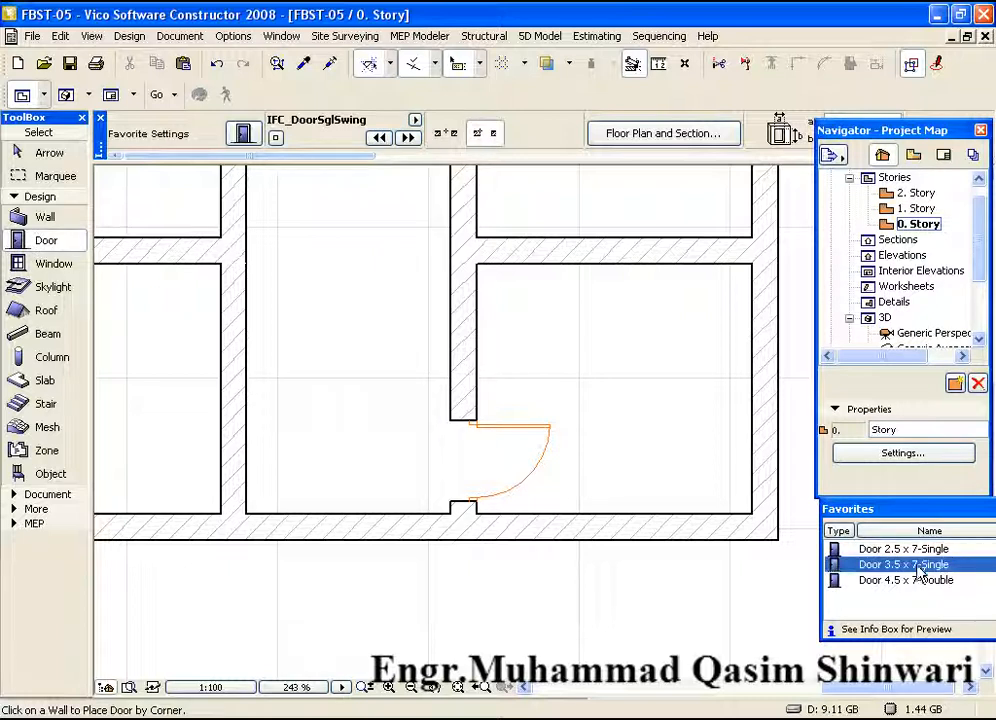
middle_drag(487, 337, 485, 507)
mouse_move(469, 280)
middle_down()
mouse_move(489, 408)
mouse_move(455, 262)
mouse_move(477, 355)
mouse_move(476, 445)
middle_up()
scroll(489, 408, down, 5)
scroll(494, 422, up, 1)
scroll(476, 440, up, 2)
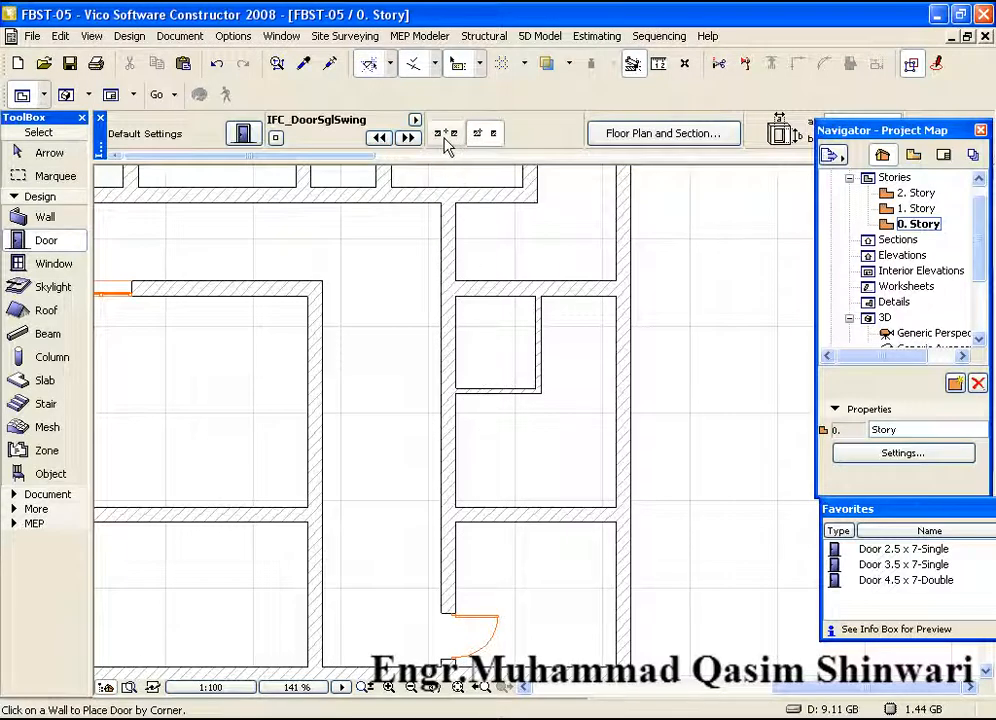
- Anchor doors by their centerpoint and set the special snap points to Half, measured Between Intersection Points
click(446, 140)
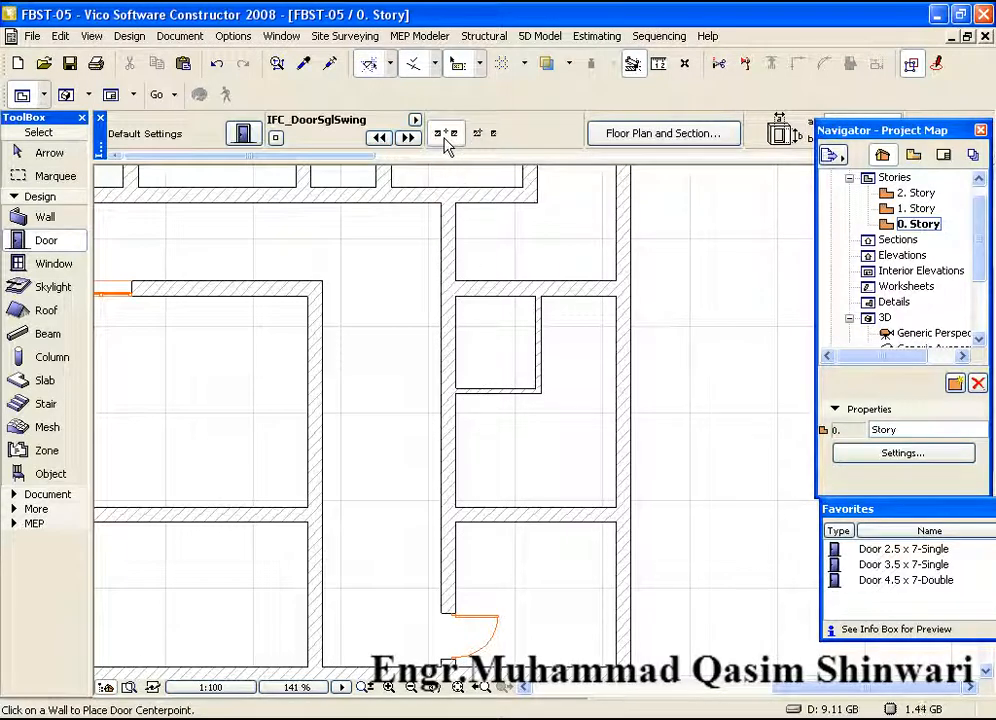
click(434, 63)
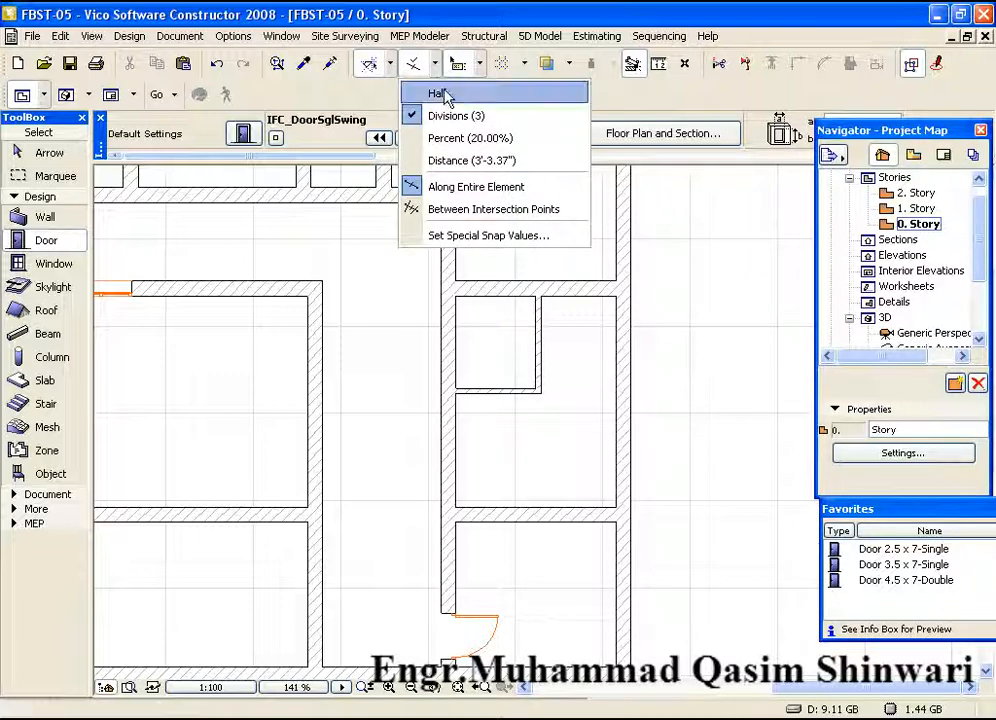
click(446, 95)
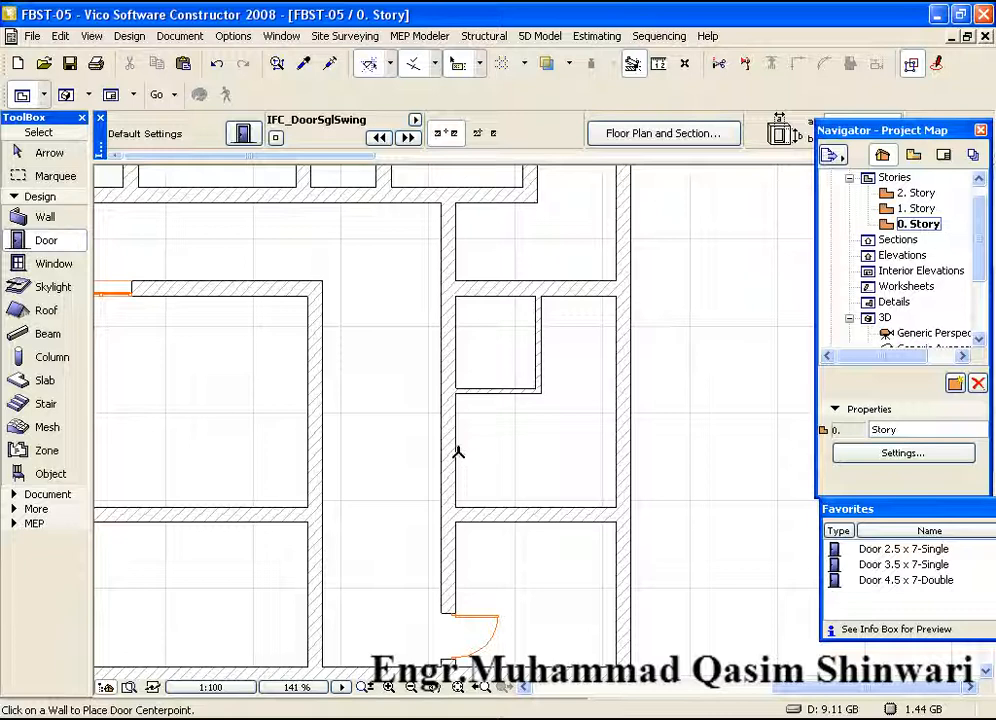
scroll(458, 452, up, 3)
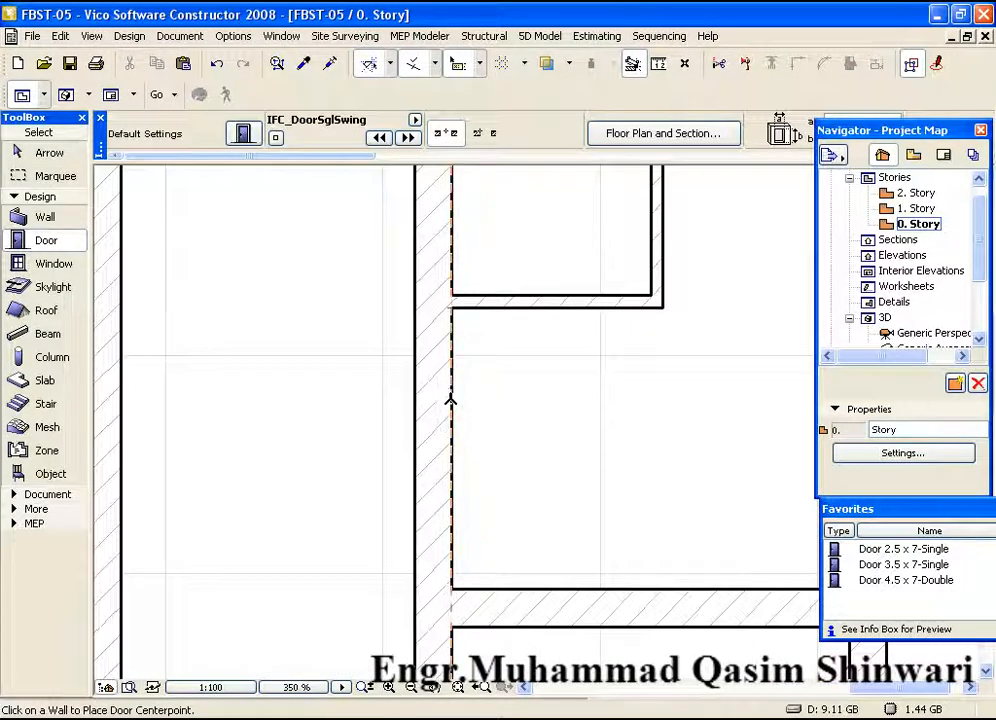
scroll(478, 381, down, 1)
scroll(480, 381, down, 4)
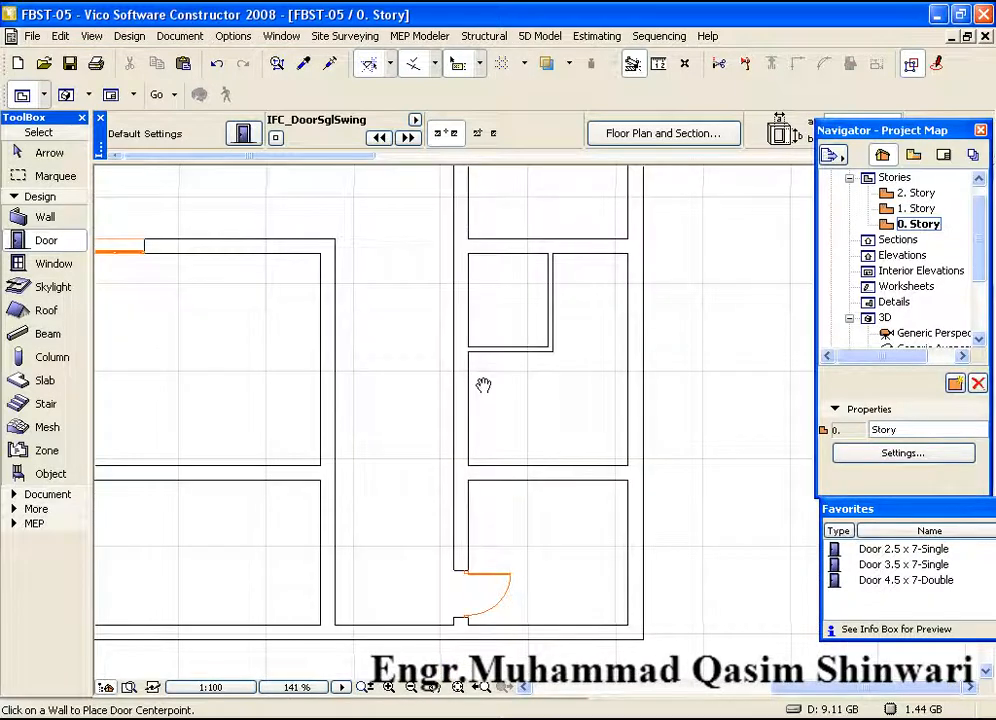
scroll(453, 358, up, 1)
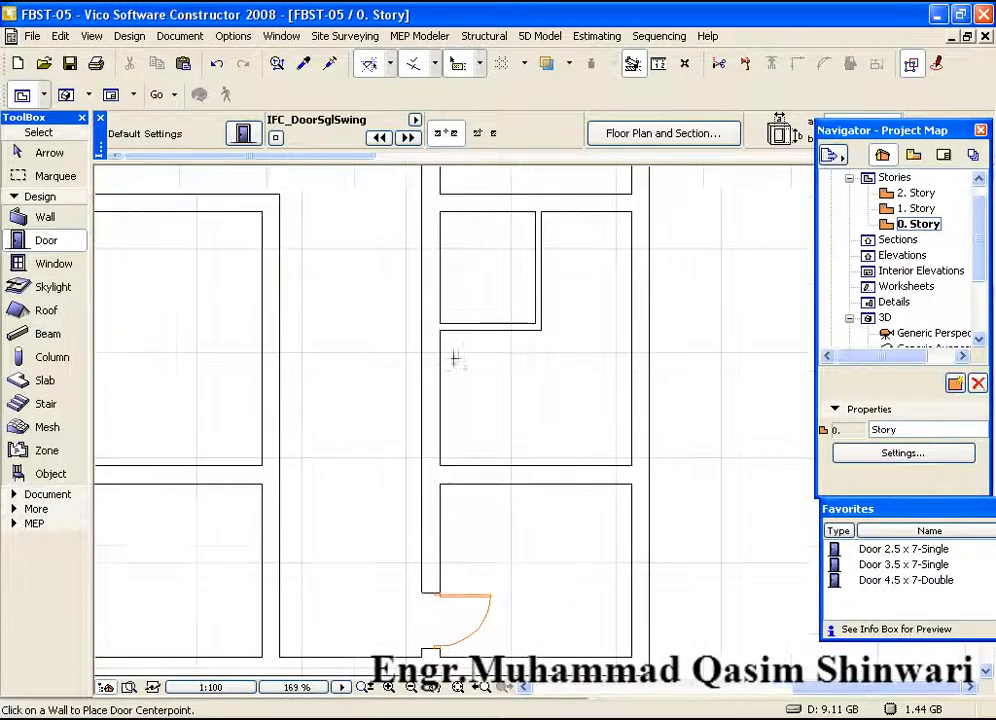
click(435, 64)
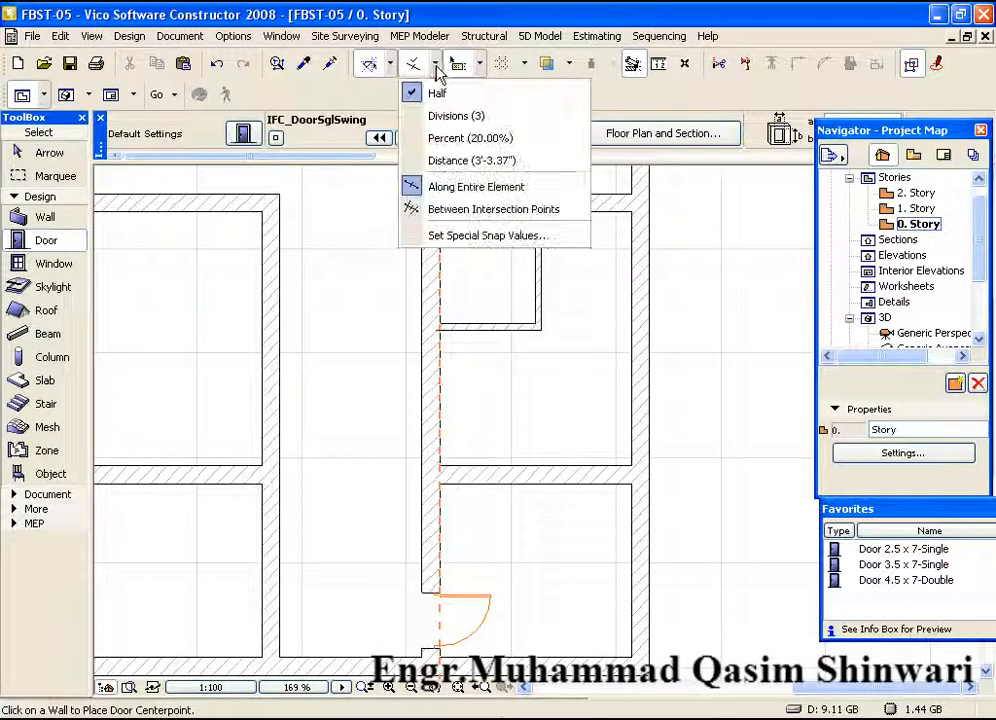
click(455, 209)
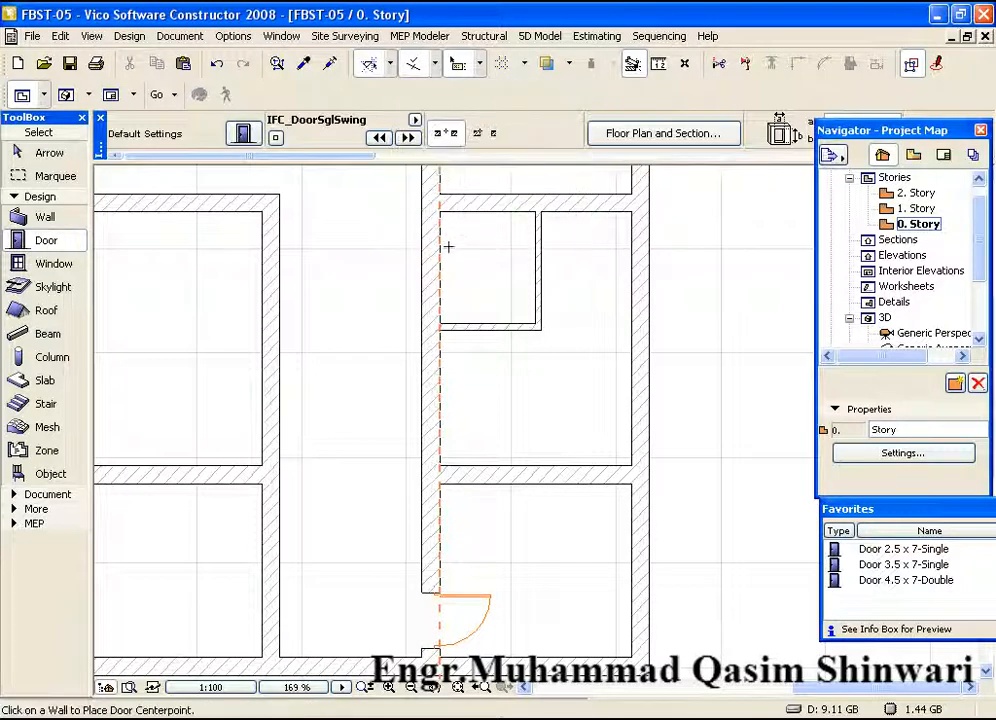
- Place the single door midway along the corridor wall between the small corner enclosure and the cross wall below, swinging into the room
scroll(451, 378, down, 1)
middle_drag(451, 378, 429, 360)
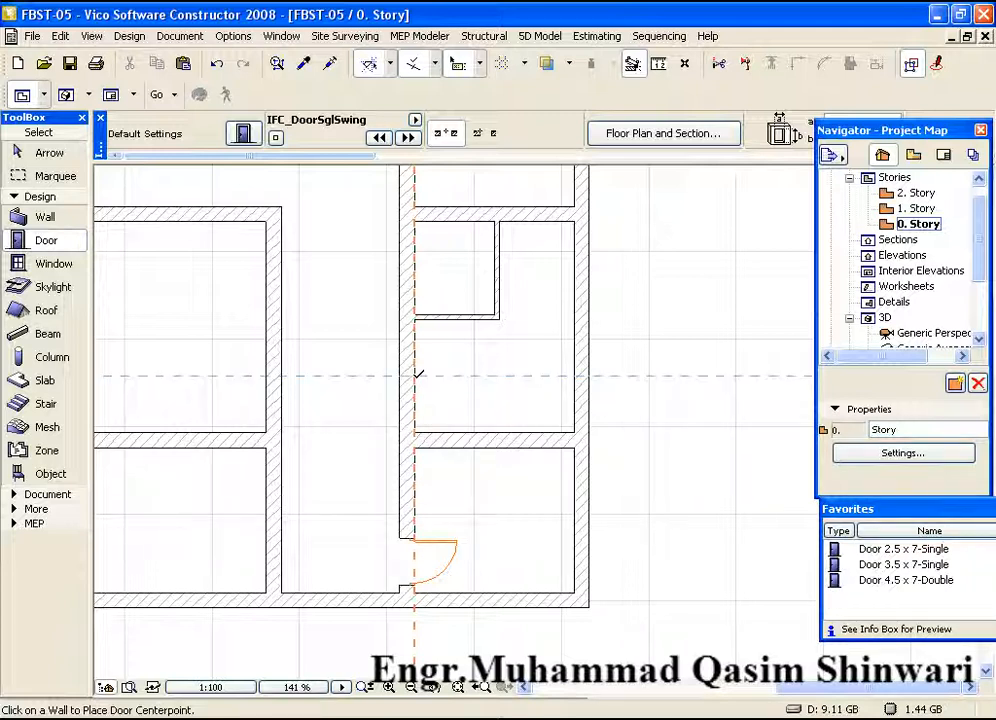
click(419, 374)
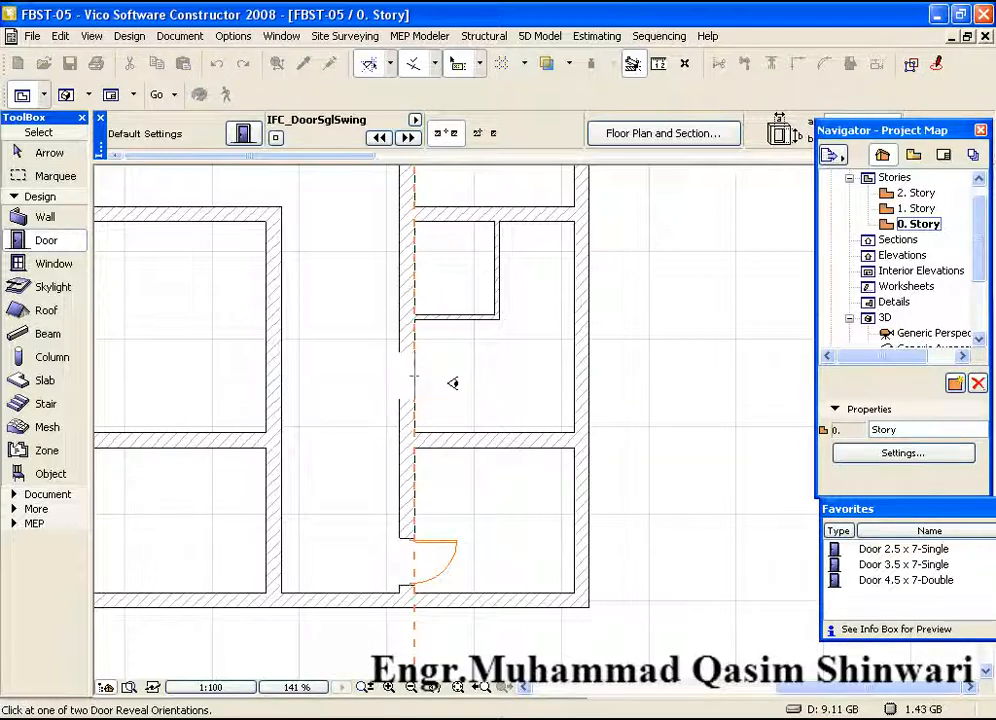
click(453, 383)
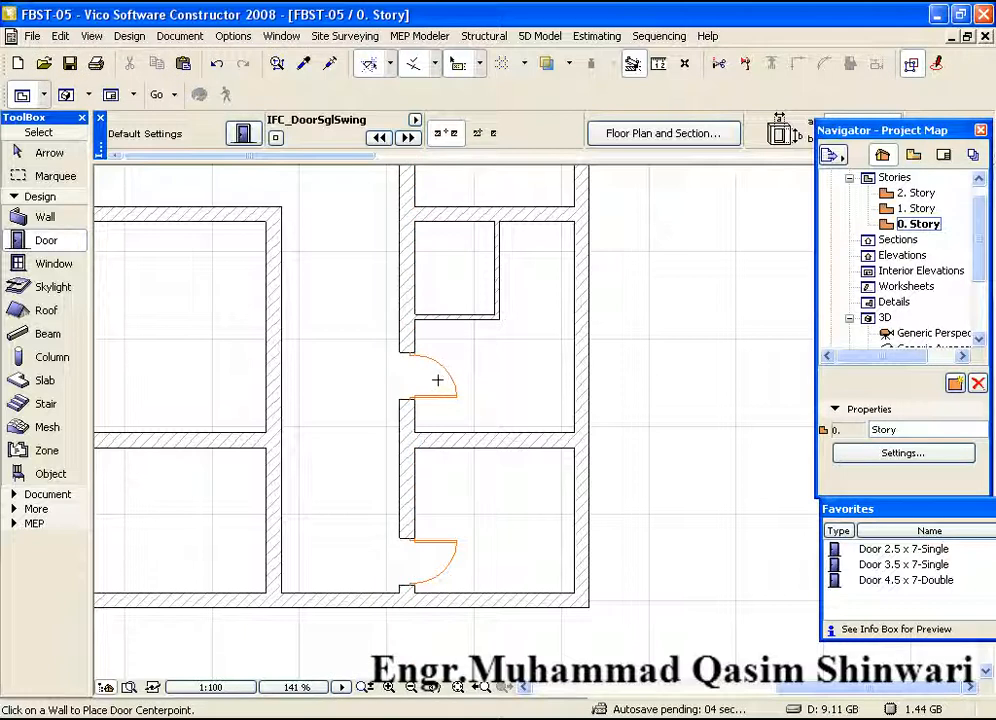
- Reload the Door 3.5 x 7-Single favorite for another door in the corridor walls farther up the plan
click(882, 564)
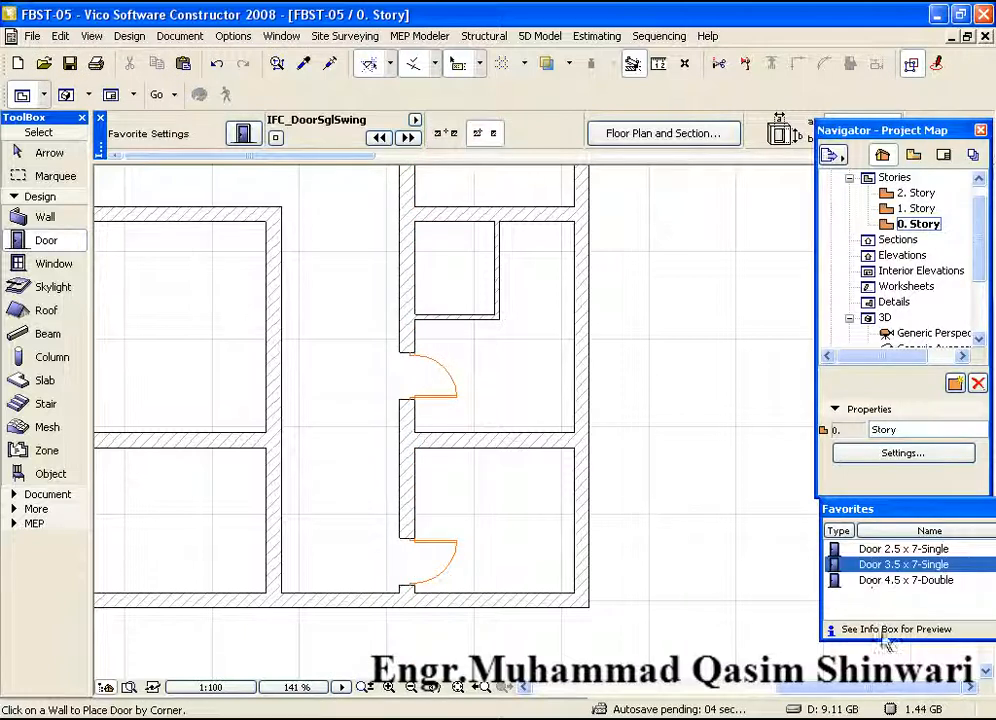
double_click(867, 571)
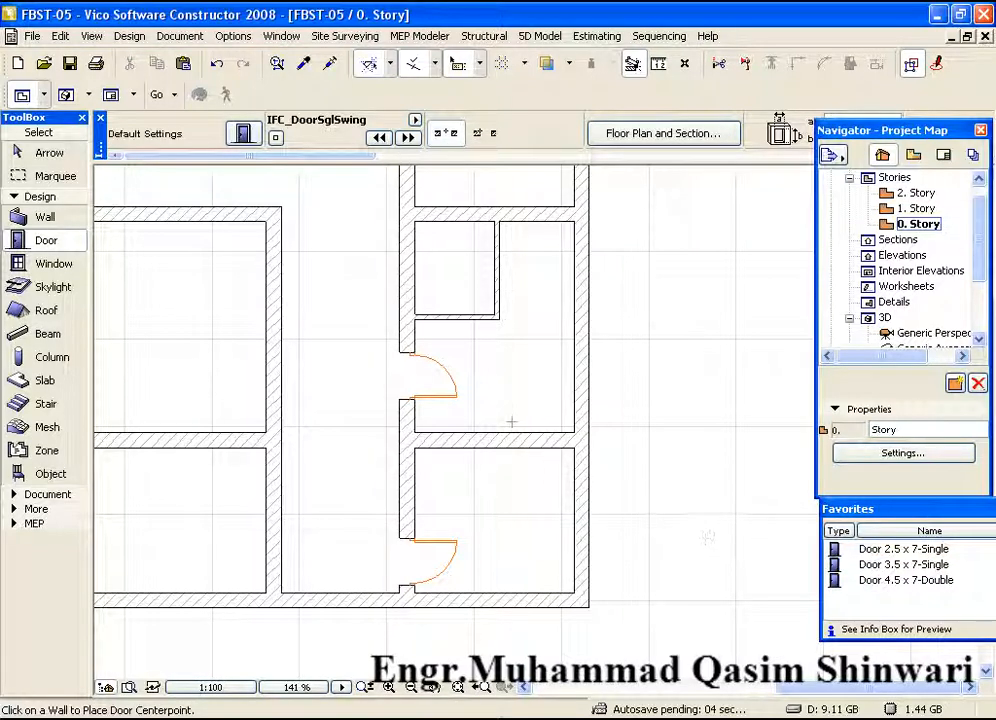
scroll(529, 438, down, 2)
middle_drag(456, 360, 492, 503)
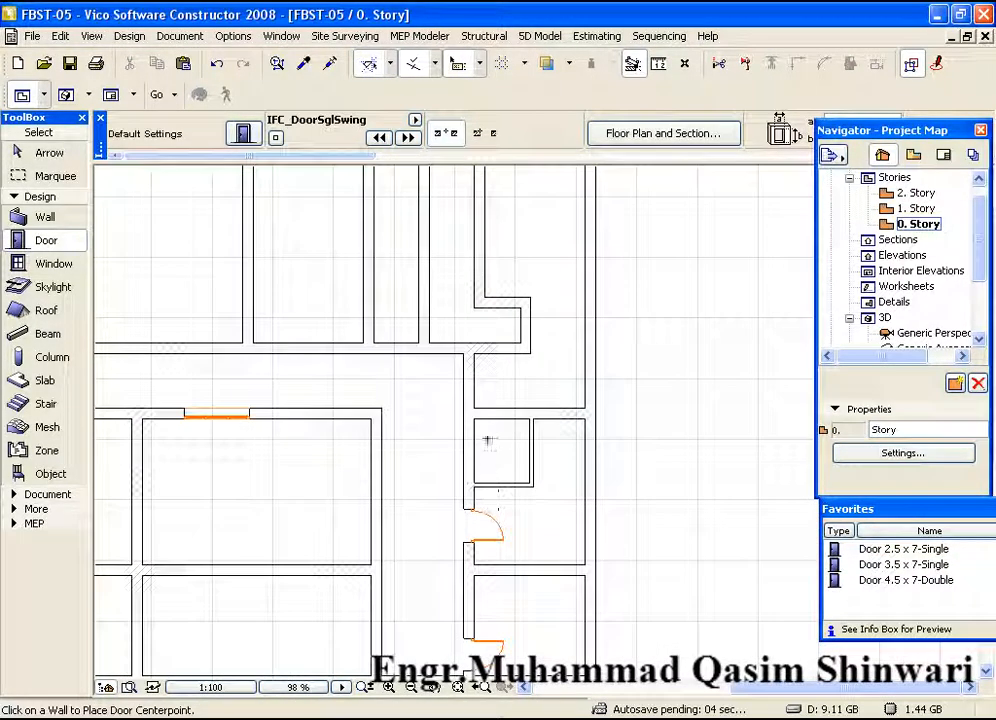
middle_drag(464, 360, 479, 368)
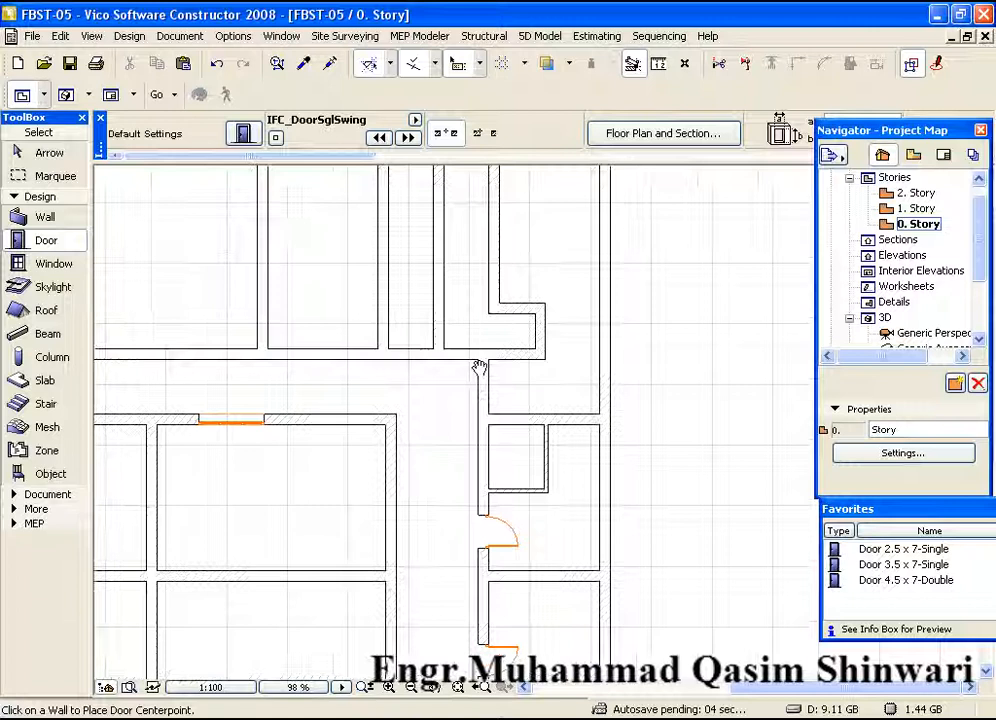